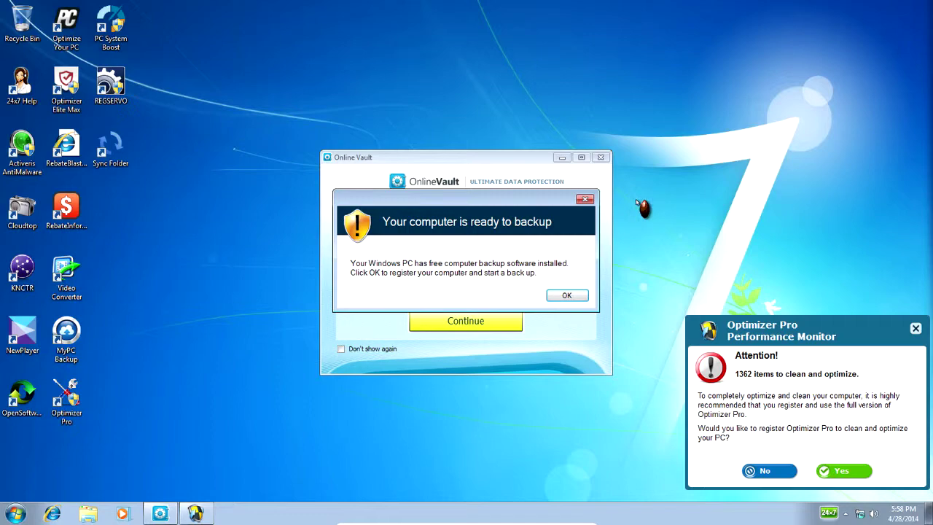
Dismiss the backup prompt, the Online Vault window and the Optimizer Pro notification.
left_click(589, 199)
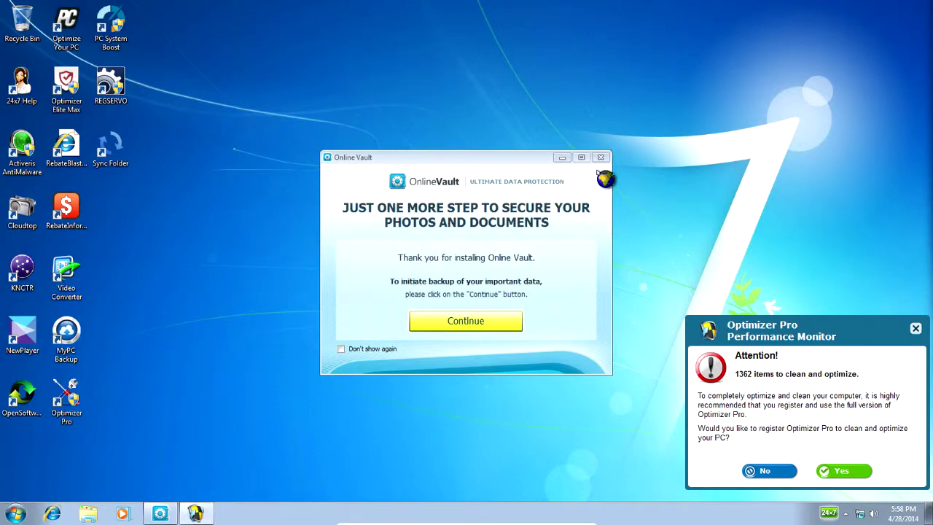
left_click(601, 156)
left_click(915, 328)
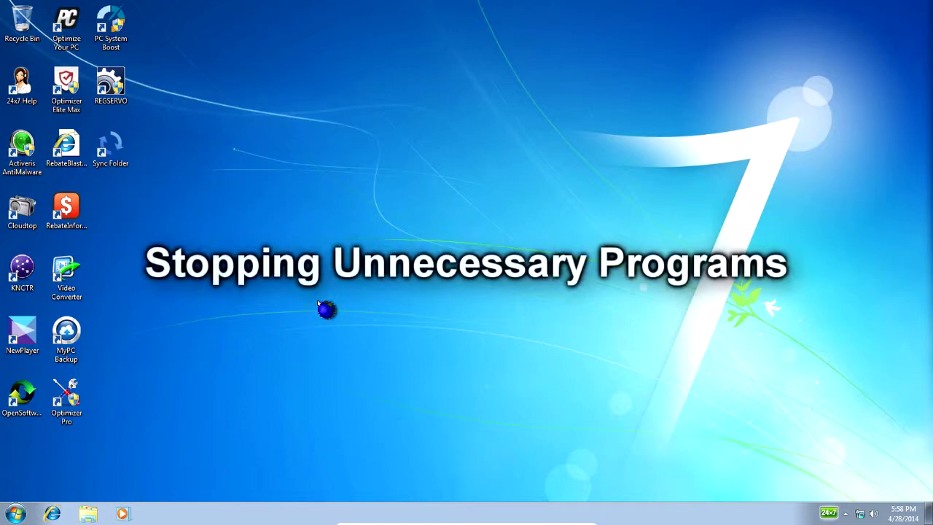
Start Windows Task Manager.
right_click(686, 519)
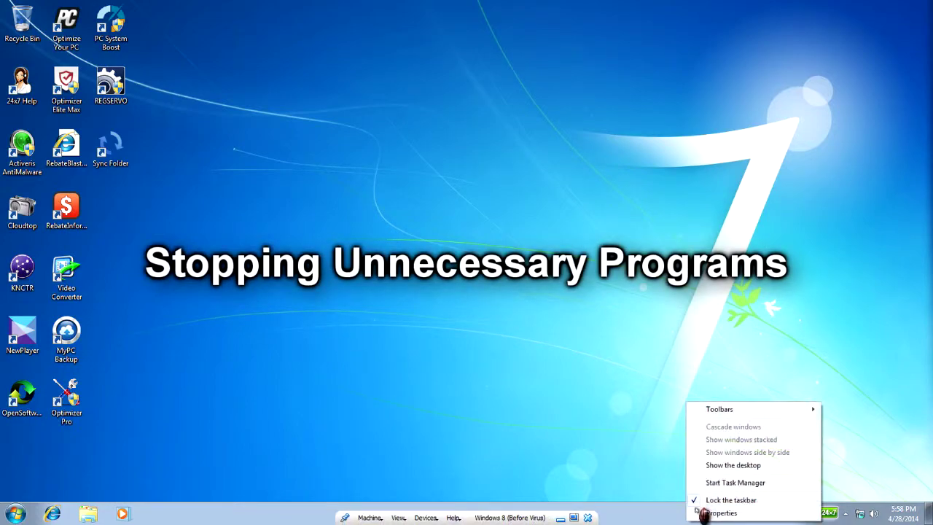
left_click(634, 434)
right_click(665, 513)
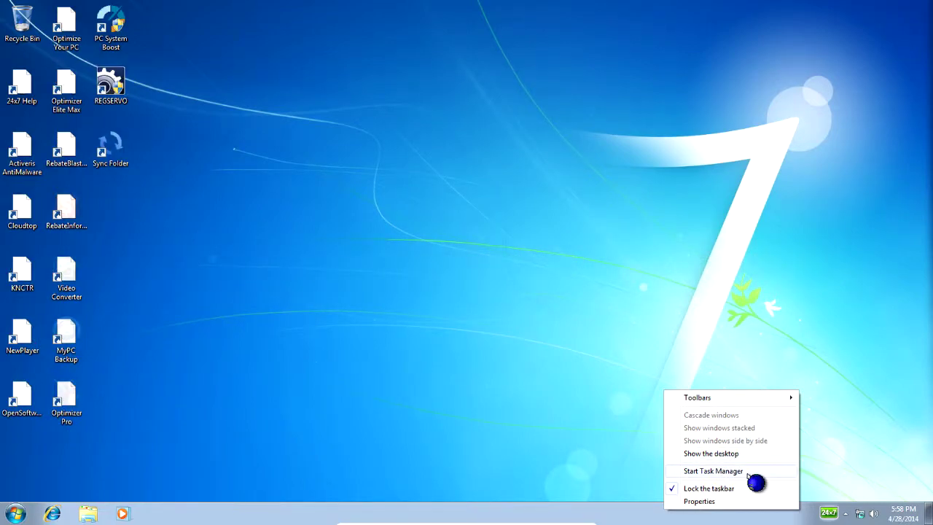
left_click(732, 472)
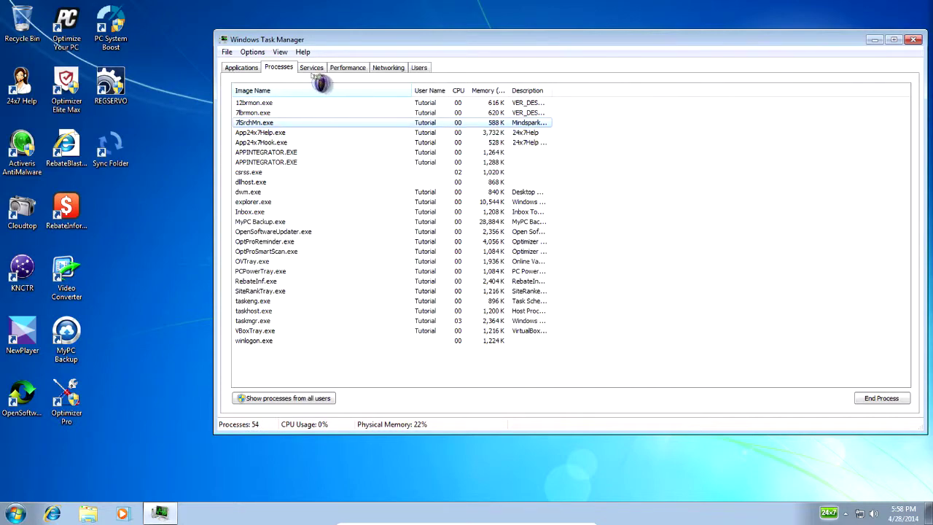
Show the running processes and widen the User Name and Description columns so the full descriptions are readable.
left_click(257, 67)
left_click(288, 69)
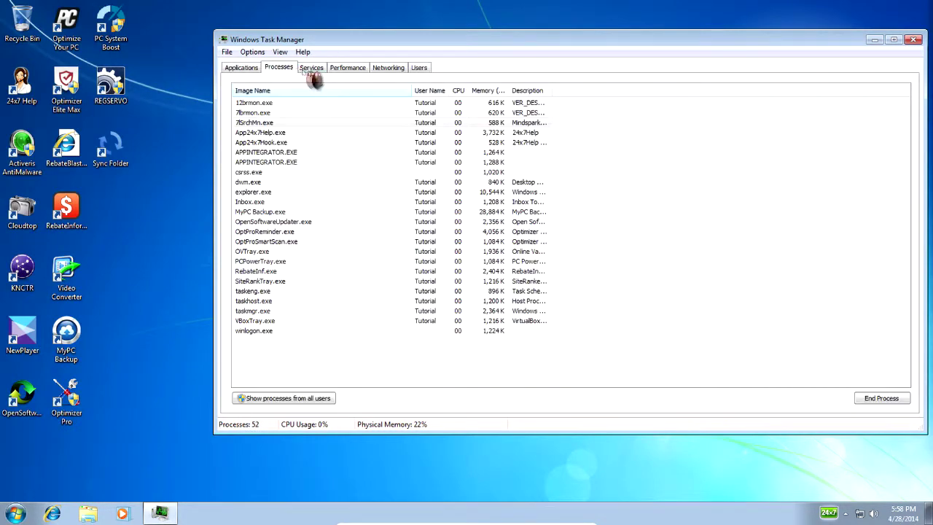
left_click(308, 69)
left_click(283, 69)
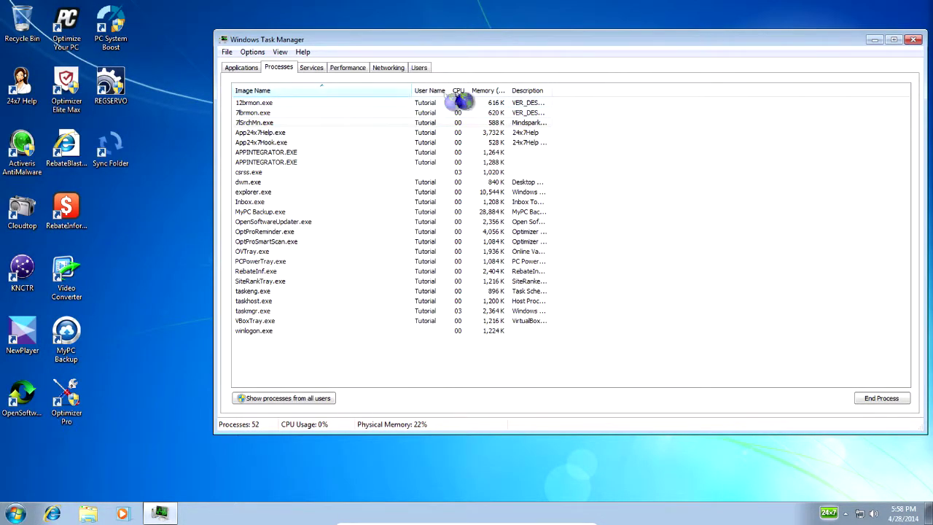
left_click_drag(450, 86, 463, 88)
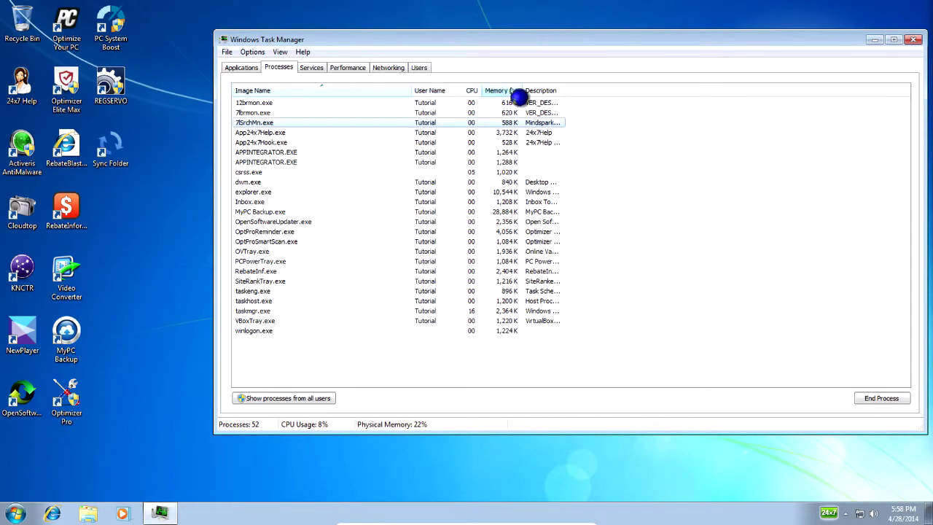
left_click_drag(662, 91, 710, 83)
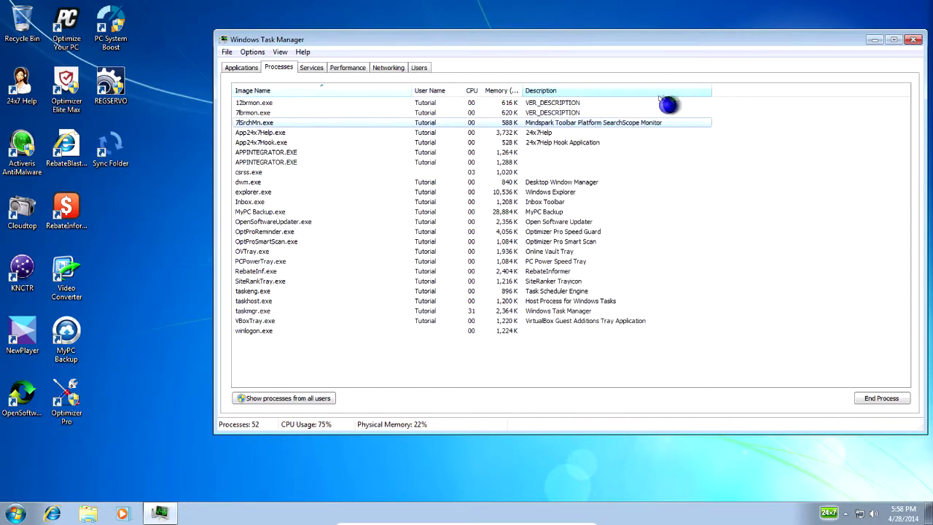
End the 12brmon.exe and 7lbrmon.exe processes.
left_click(306, 102)
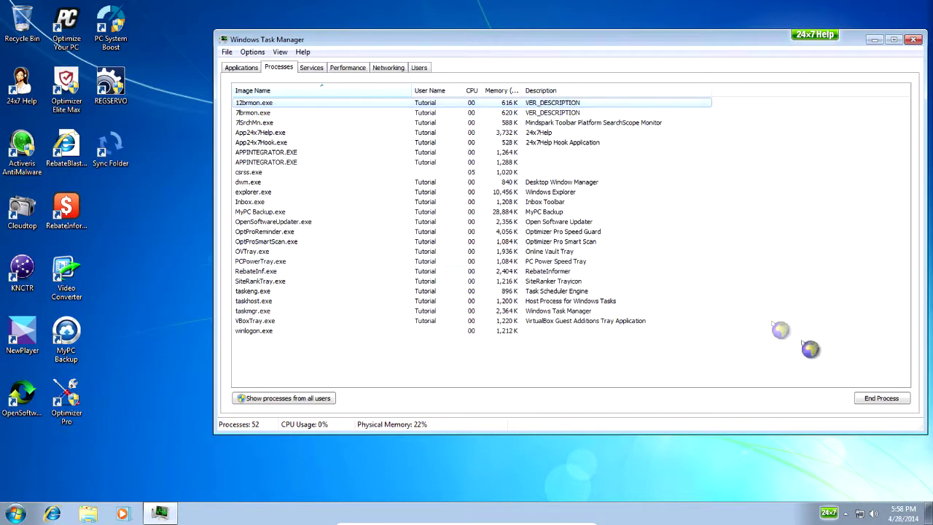
left_click(881, 398)
left_click(477, 275)
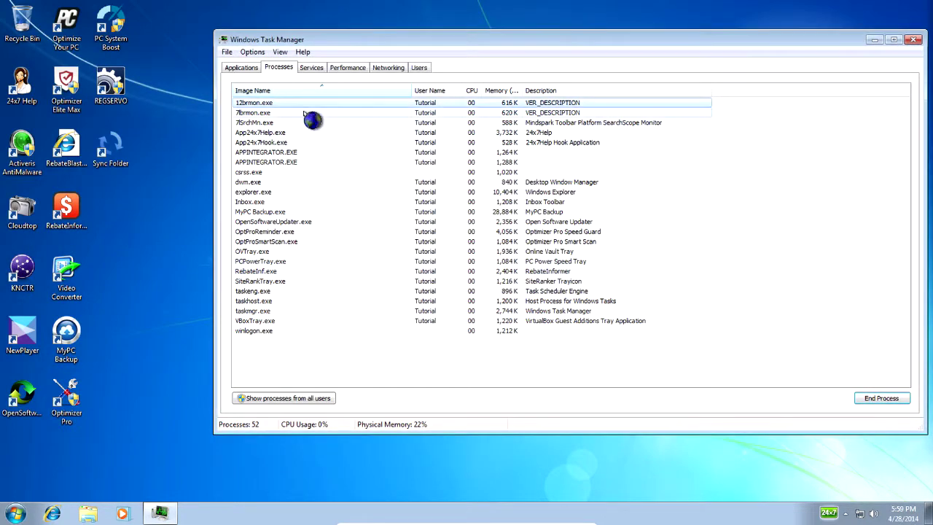
key("Delete")
key("Return")
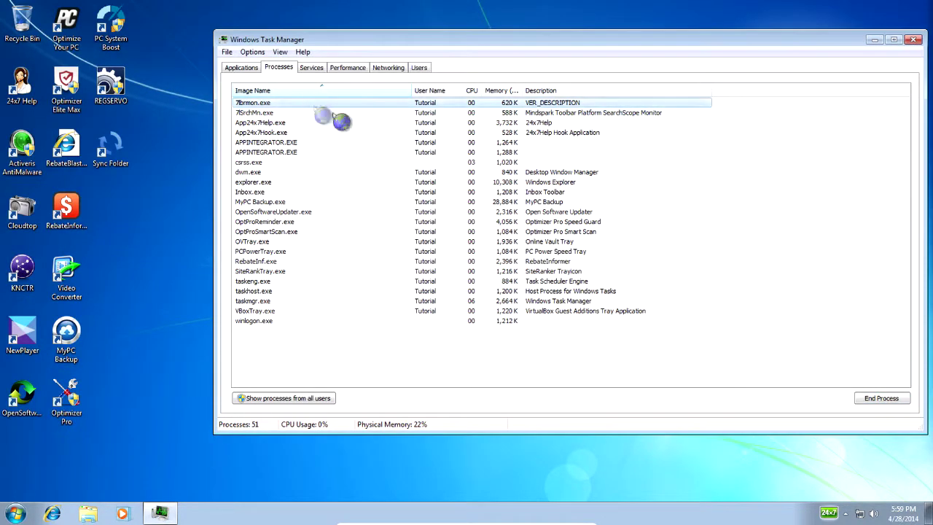
key("Delete")
key("Return")
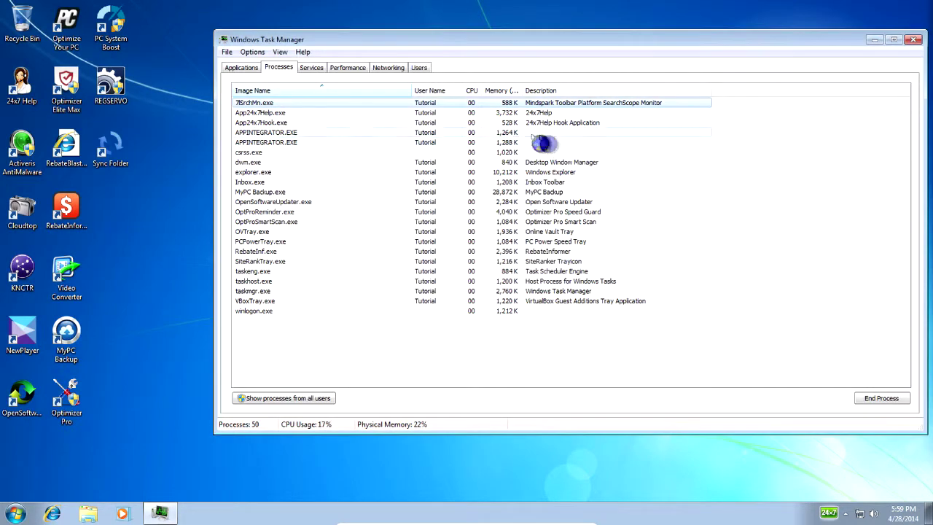
Open Internet Explorer at its home page to examine the installed toolbars, and close the browser.
left_click(64, 515)
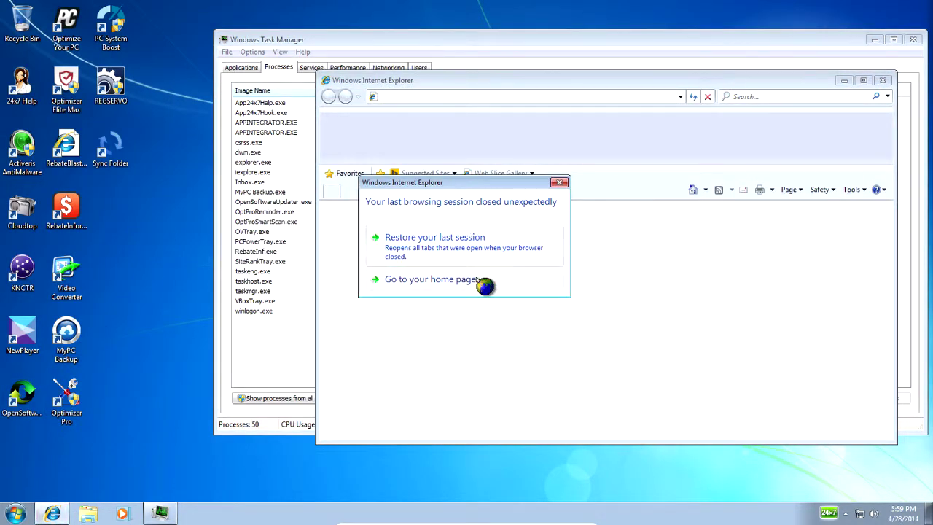
left_click(477, 279)
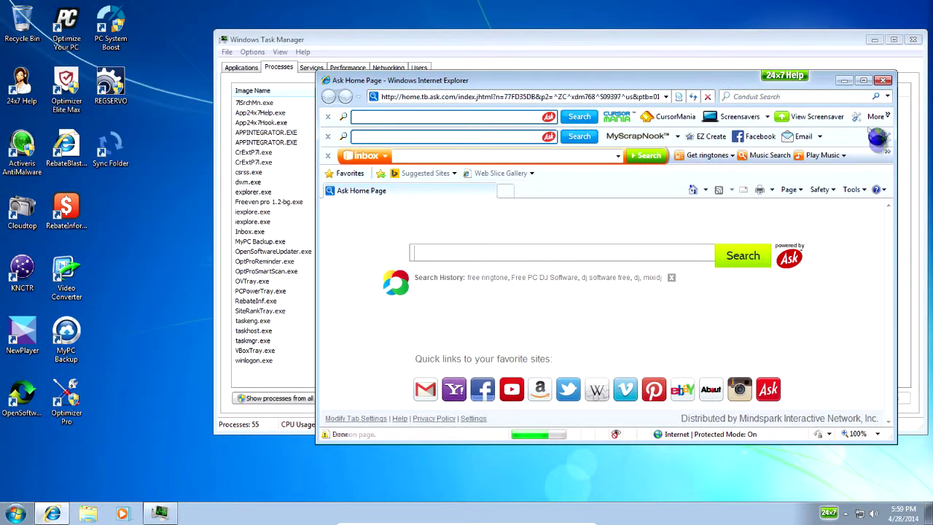
left_click(882, 80)
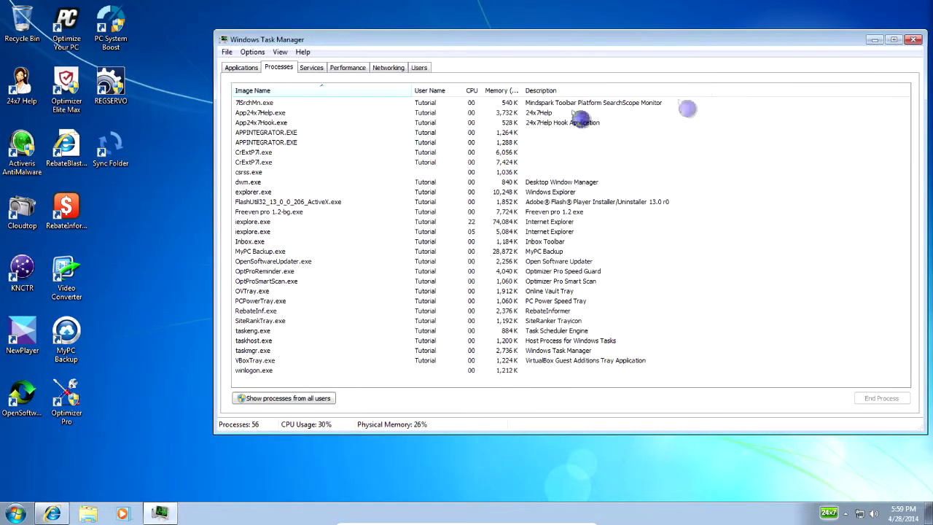
End one of the two APPINTEGRATOR.EXE processes.
left_click(304, 132)
key("Delete")
key("Return")
End the App24x7Hook.exe and 7lSrchMn.exe processes.
left_click(308, 122)
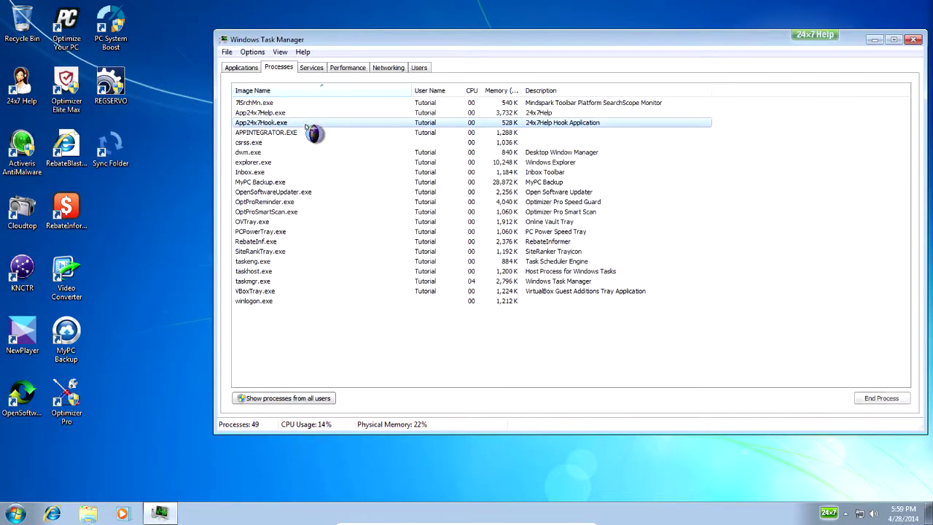
left_click(307, 104)
key("Delete")
key("Return")
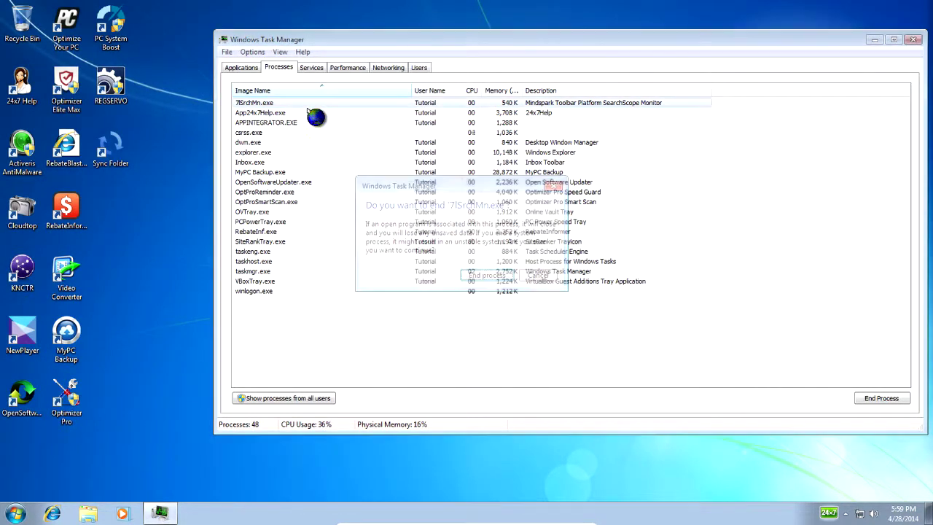
left_click(311, 102)
key("Delete")
key("Return")
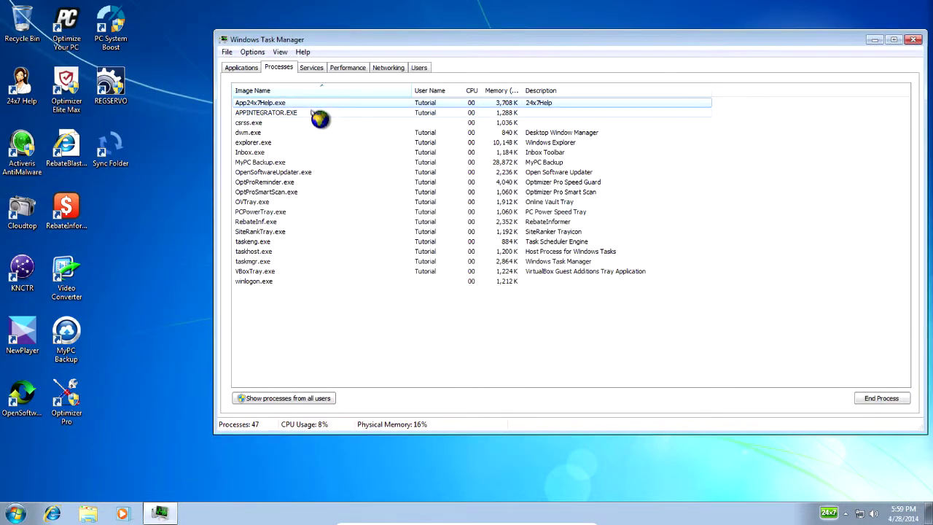
End the App24x7Help.exe process.
left_click(319, 113)
left_click(311, 103)
key("Delete")
key("Return")
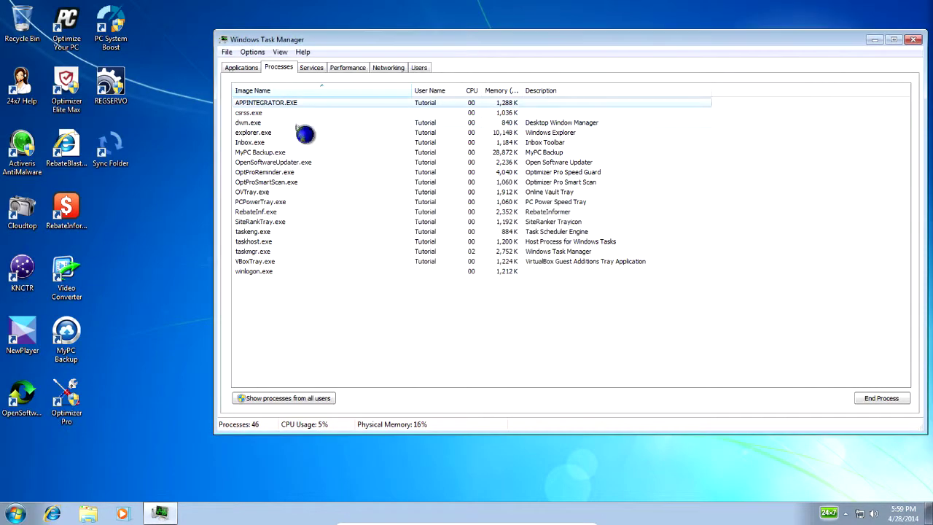
End the remaining APPINTEGRATOR.EXE process and OpenSoftwareUpdater.exe.
left_click(329, 153)
key("Delete")
key("Return")
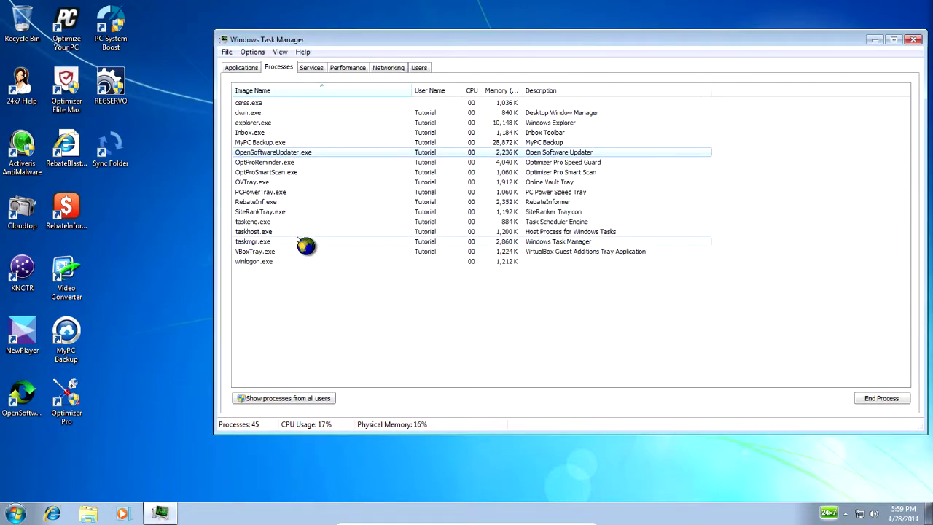
End the PCPowerTray.exe and RebateInf.exe processes.
left_click(318, 182)
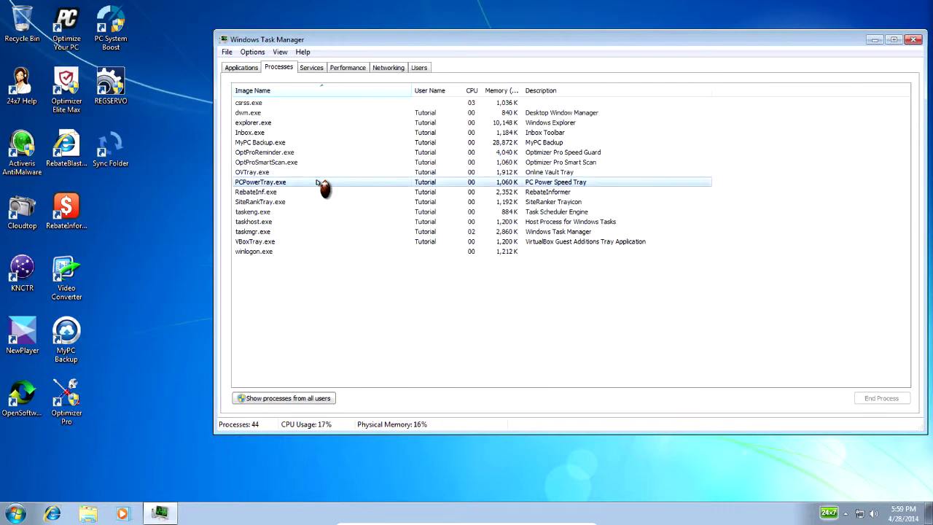
key("Delete")
key("Return")
left_click(314, 192)
left_click(314, 183)
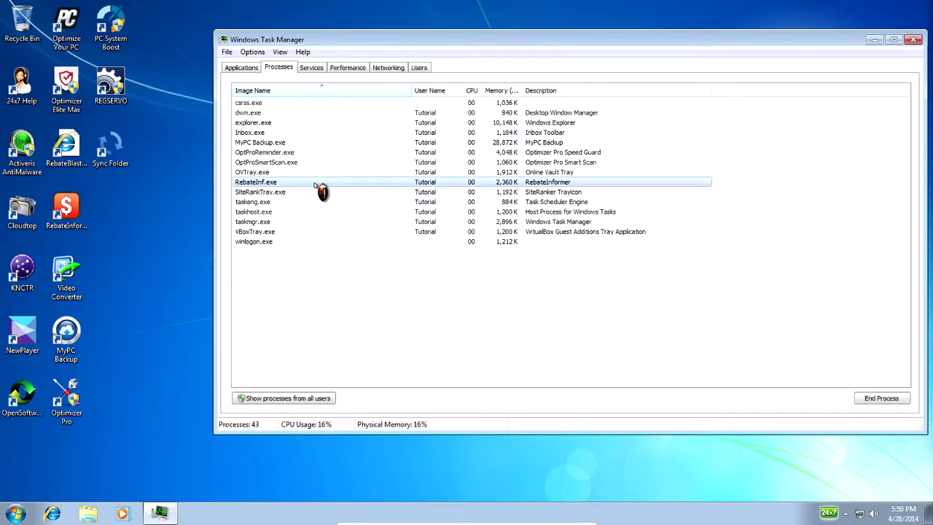
key("Delete")
key("Return")
End the OptProReminder.exe and MyPC Backup.exe processes.
left_click(605, 182)
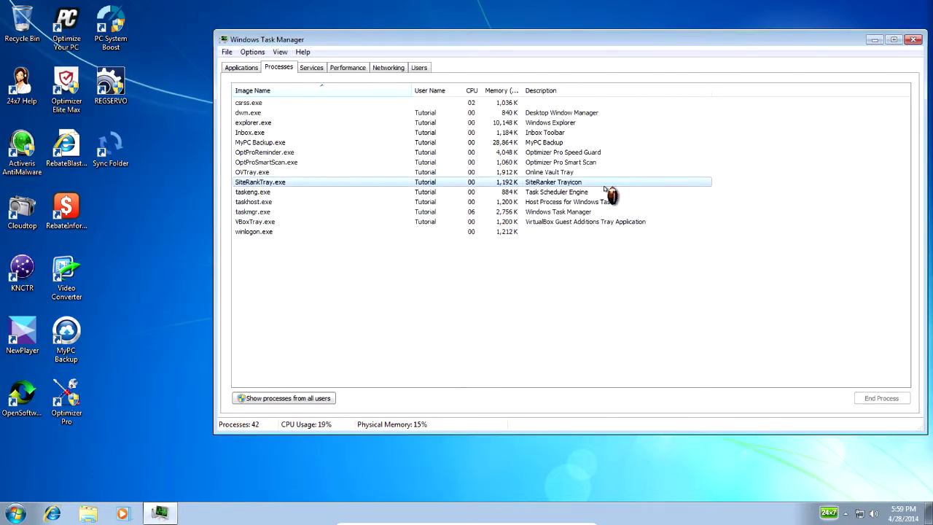
left_click(601, 172)
left_click(598, 162)
left_click(599, 151)
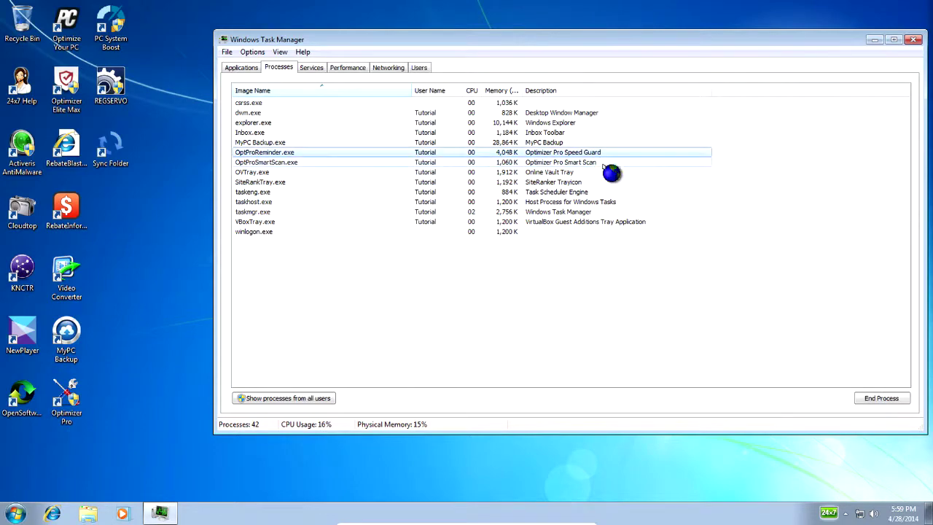
key("Delete")
key("Return")
left_click(598, 142)
key("Delete")
key("Return")
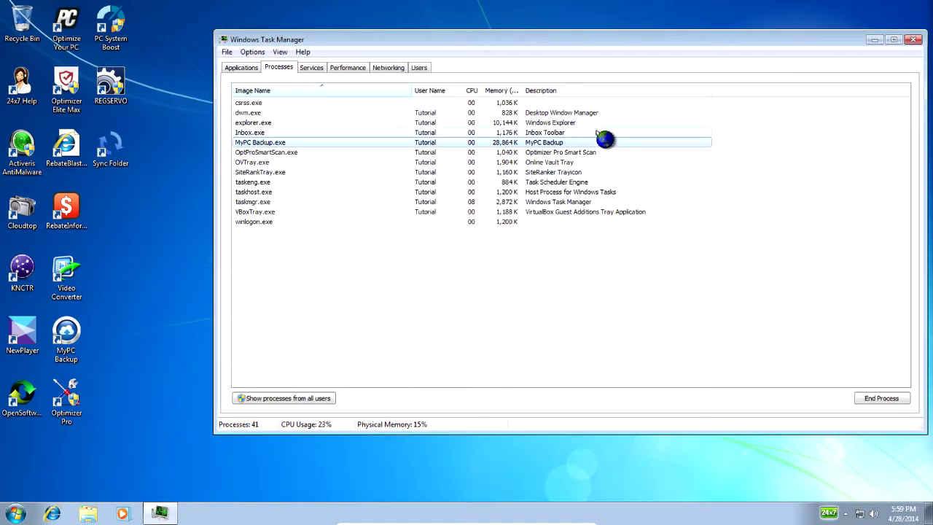
End the Inbox.exe toolbar process and OptProSmartScan.exe.
left_click(604, 133)
key("Delete")
key("Return")
left_click(600, 133)
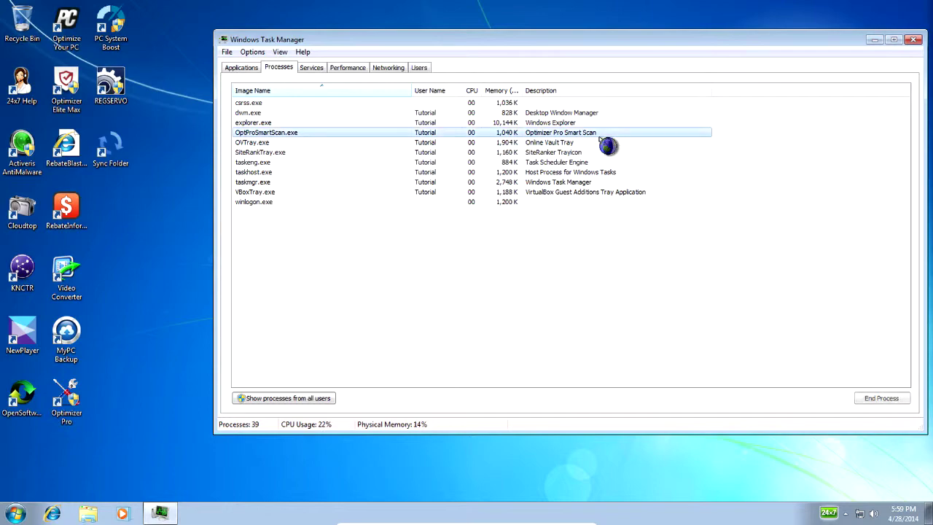
key("Delete")
key("Return")
End the OVTray.exe and SiteRankTray.exe processes.
left_click(600, 133)
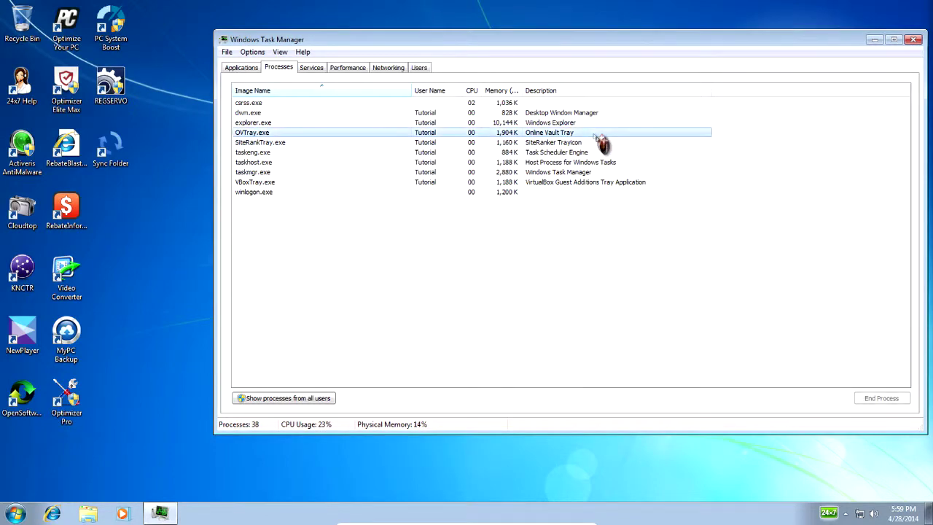
key("Delete")
key("Return")
left_click(603, 133)
key("Delete")
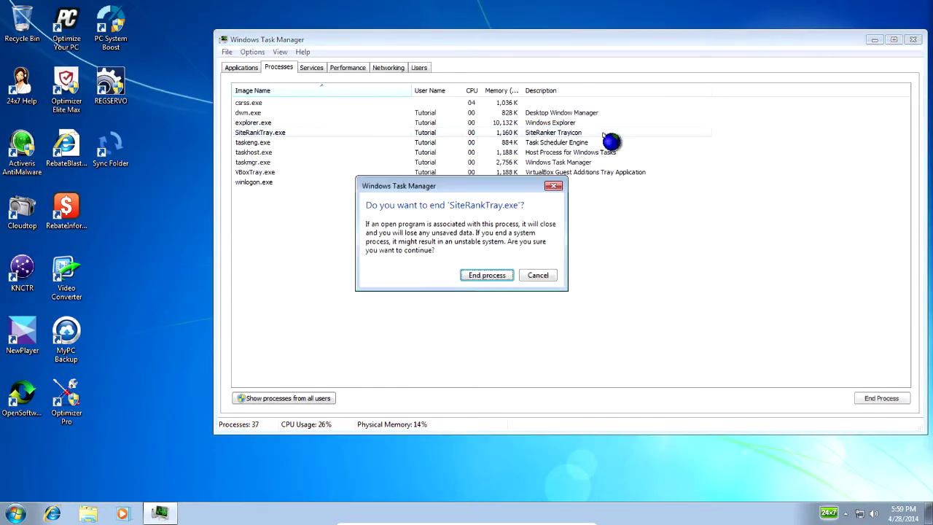
key("Return")
End the taskeng.exe process.
left_click(607, 133)
key("Delete")
key("Return")
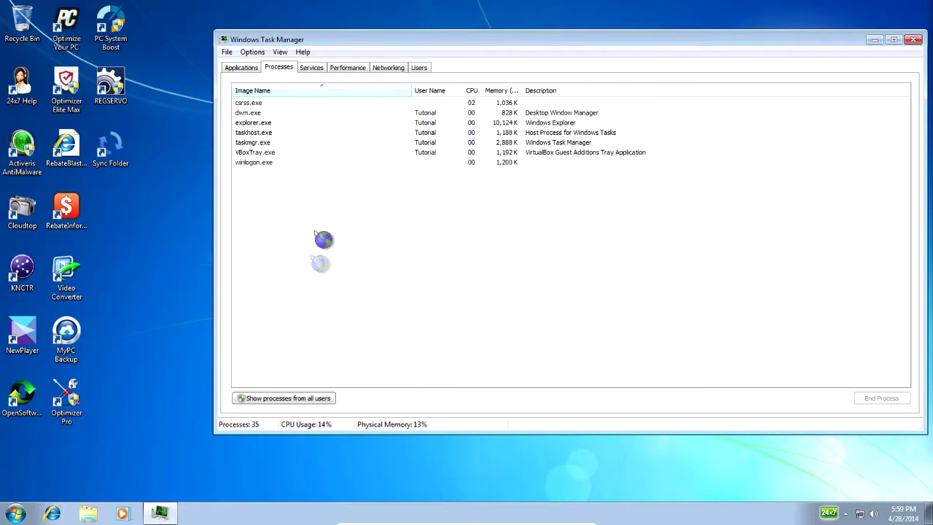
Examine the remaining system processes, including csrss.exe, dwm.exe and explorer.exe, and their descriptions.
left_click_drag(572, 161, 561, 102)
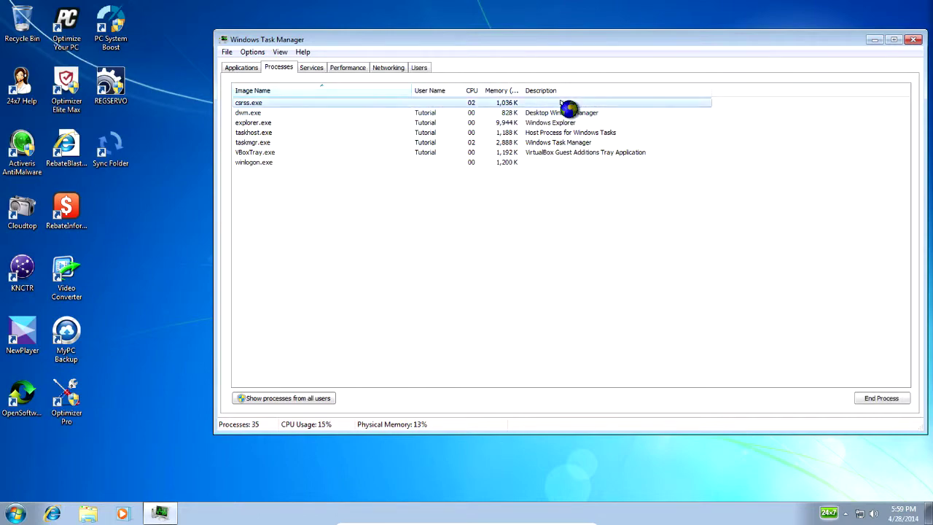
left_click(270, 114)
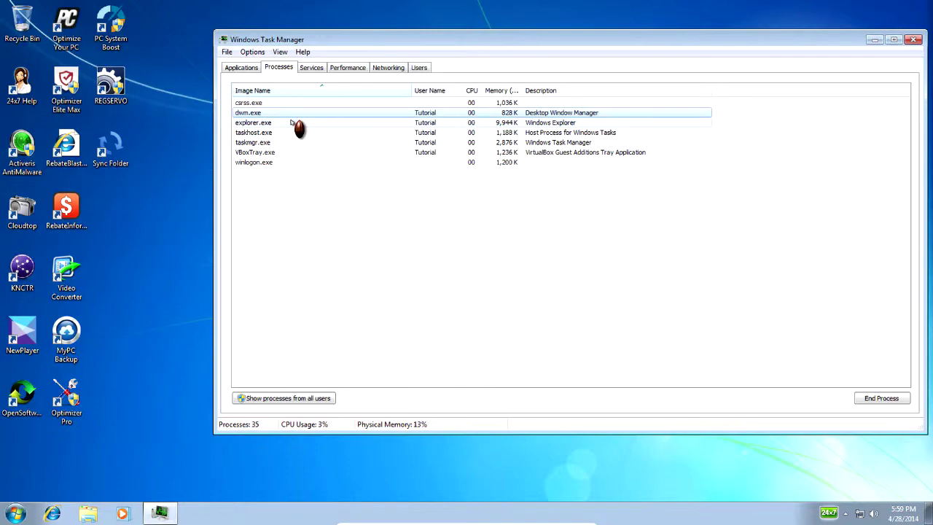
left_click(259, 103)
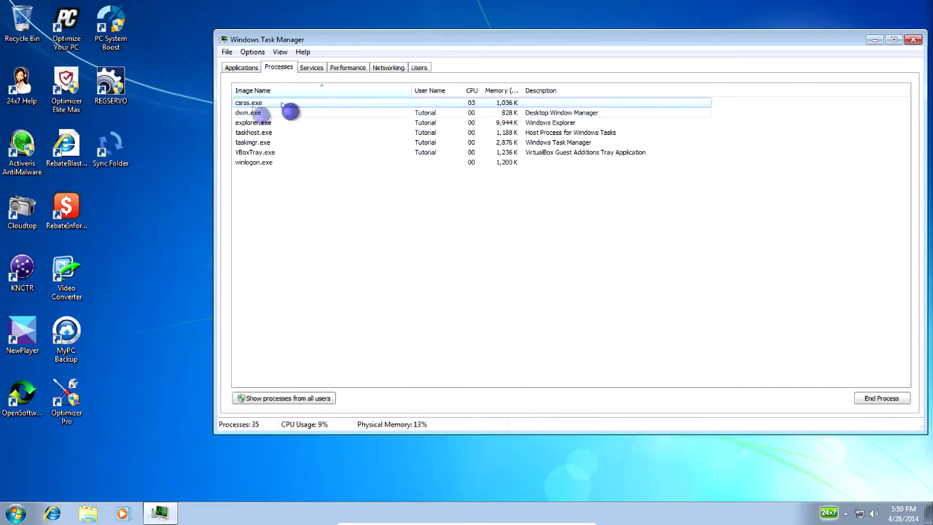
left_click(334, 110)
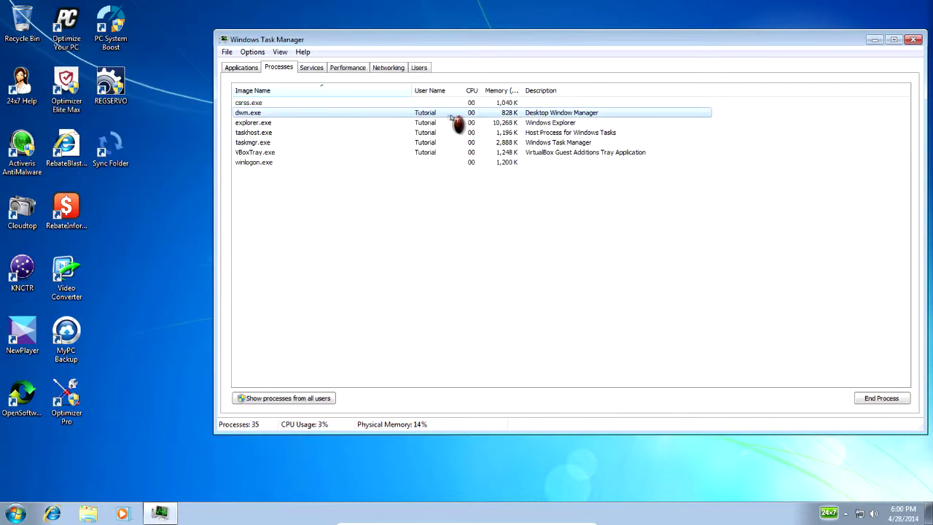
left_click(579, 123)
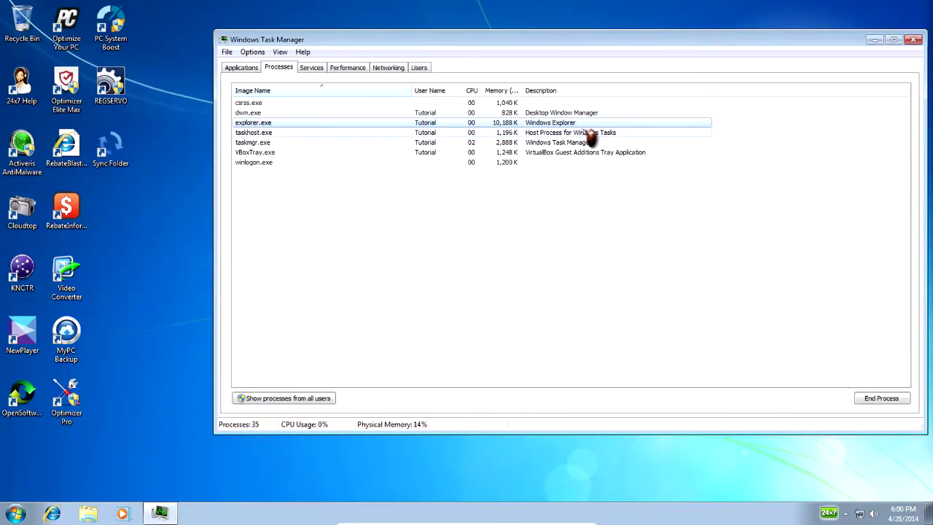
Examine the descriptions of the taskhost.exe, taskmgr.exe, VBoxTray.exe and winlogon.exe processes.
left_click(631, 134)
left_click(632, 143)
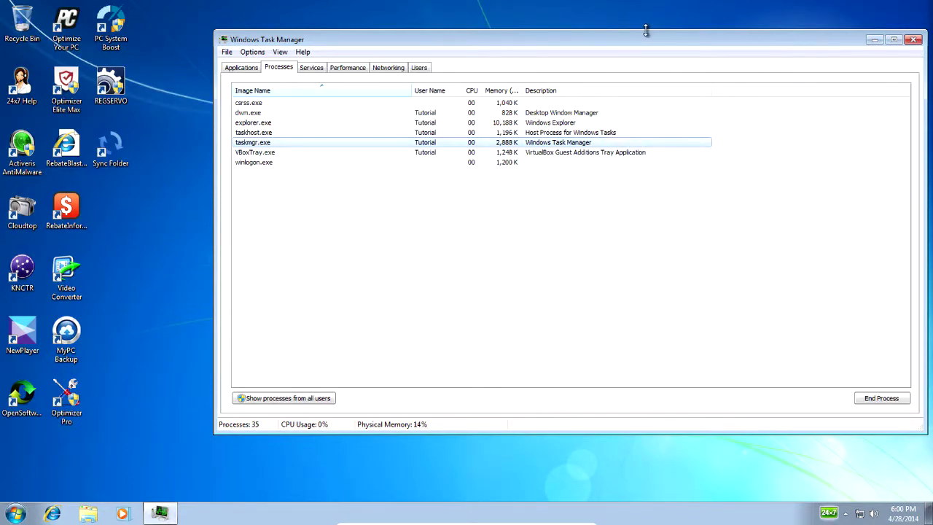
left_click(585, 161)
left_click(585, 152)
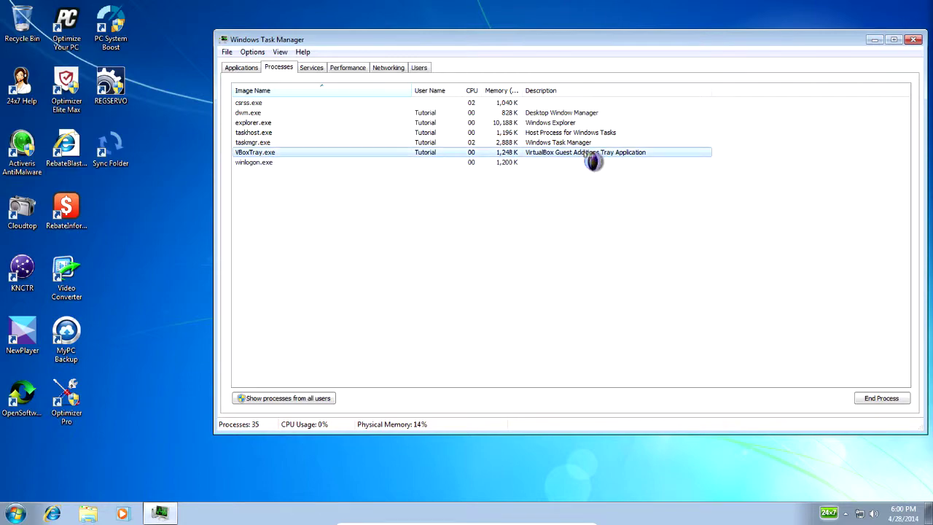
left_click(583, 165)
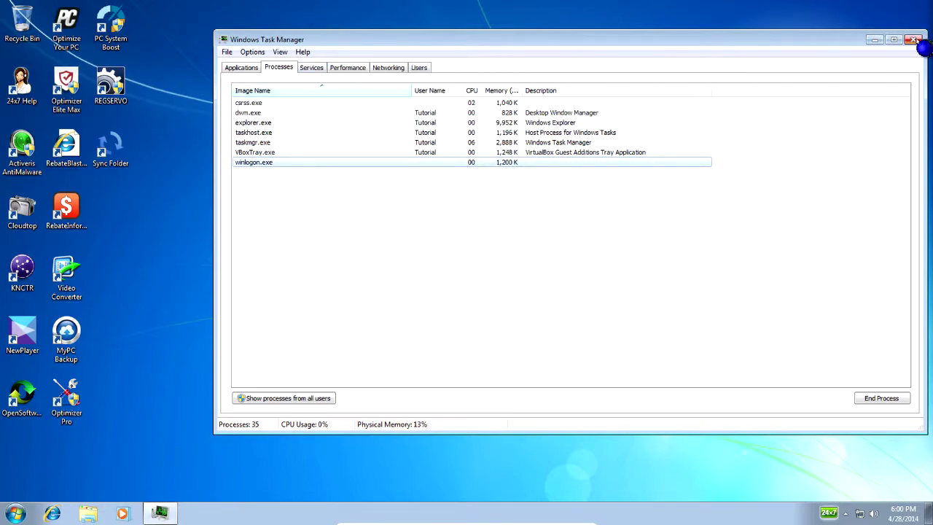
Search for msconfig and open the System Configuration utility.
key("super")
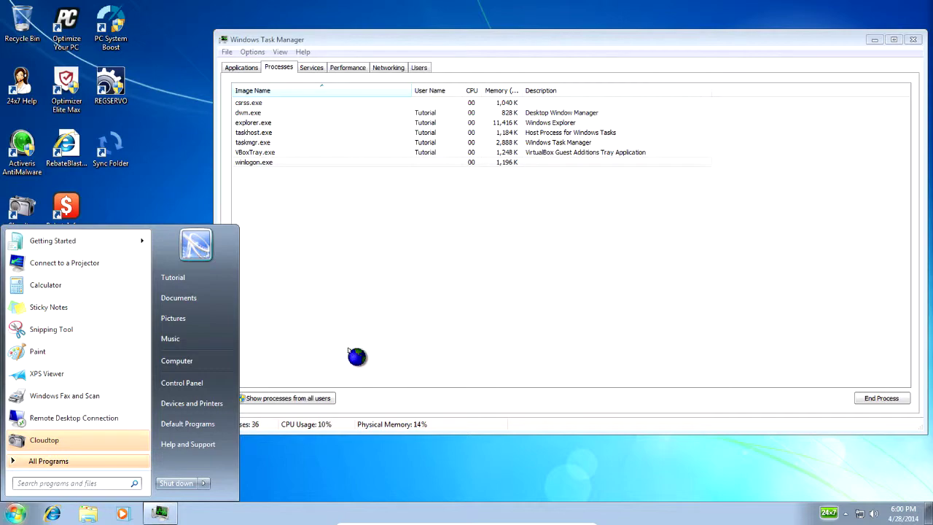
type("ms")
key("BackSpace")
key("BackSpace")
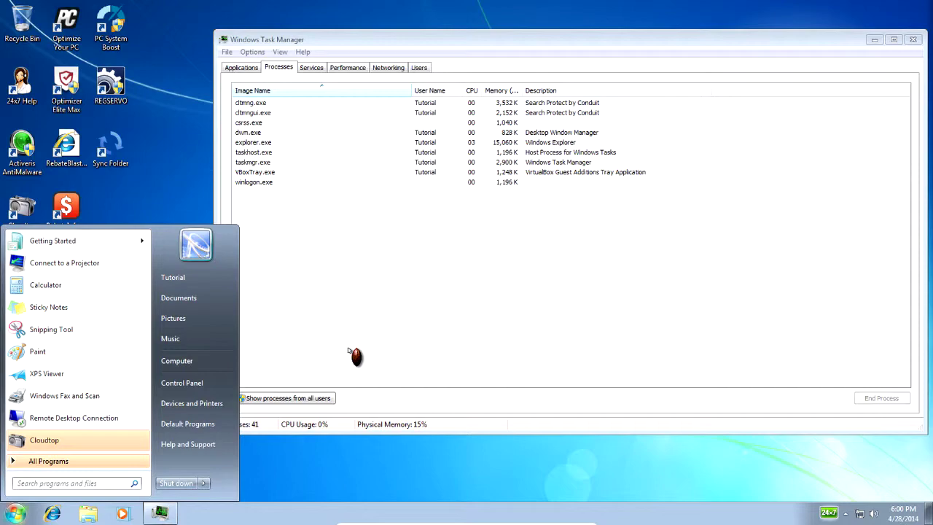
type("msconfig")
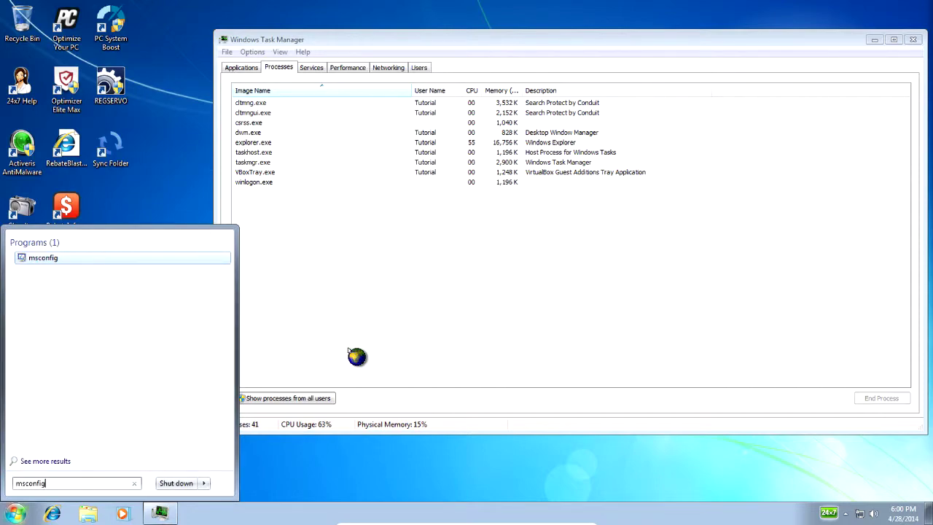
key("Return")
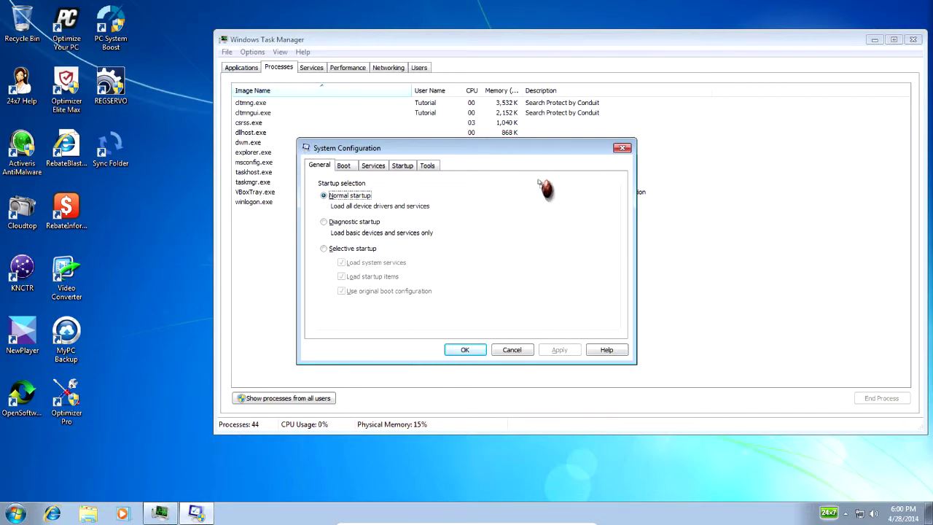
Disable all startup items in System Configuration except Oracle VM VirtualBox Guest Additions.
left_click_drag(519, 143, 555, 111)
left_click(379, 134)
left_click(409, 134)
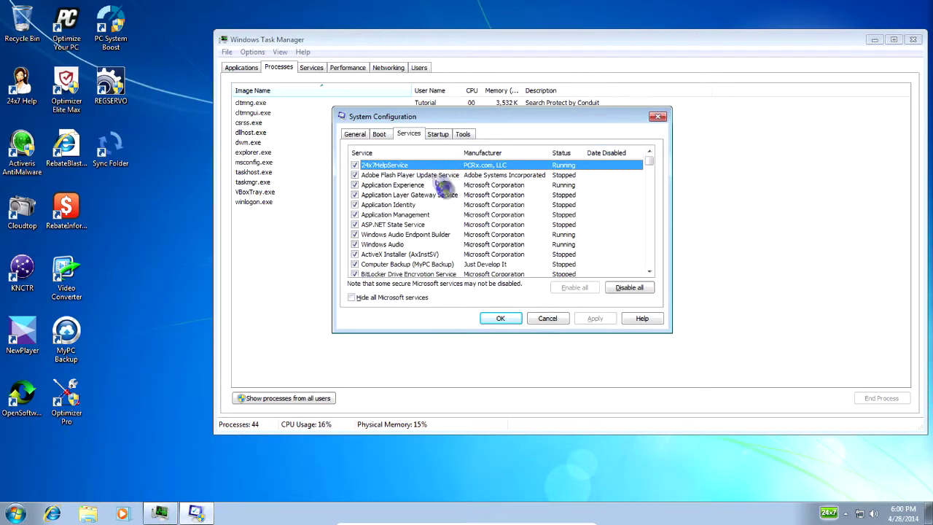
left_click(440, 135)
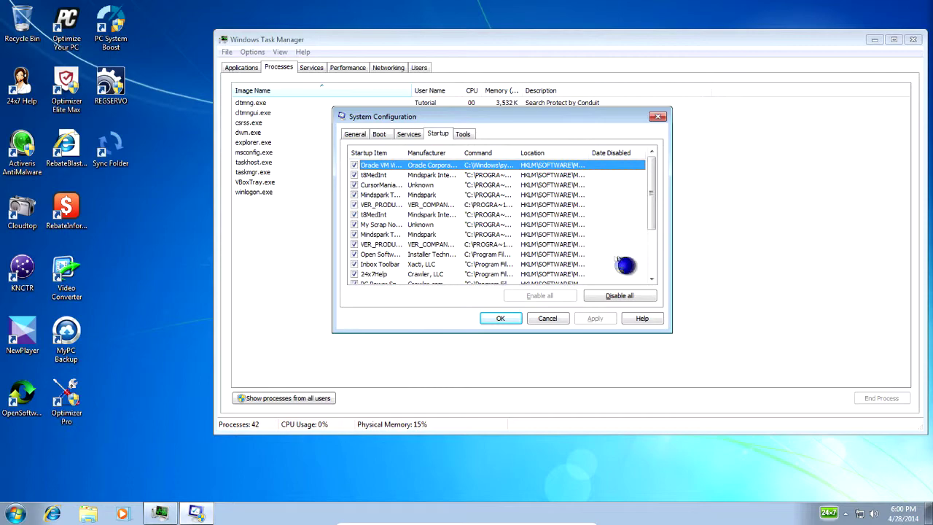
left_click(647, 295)
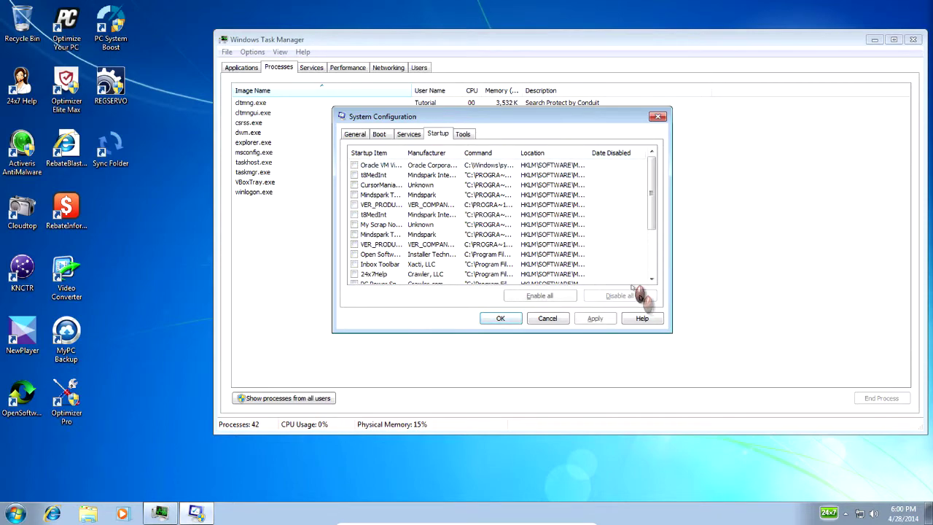
left_click_drag(405, 152, 493, 158)
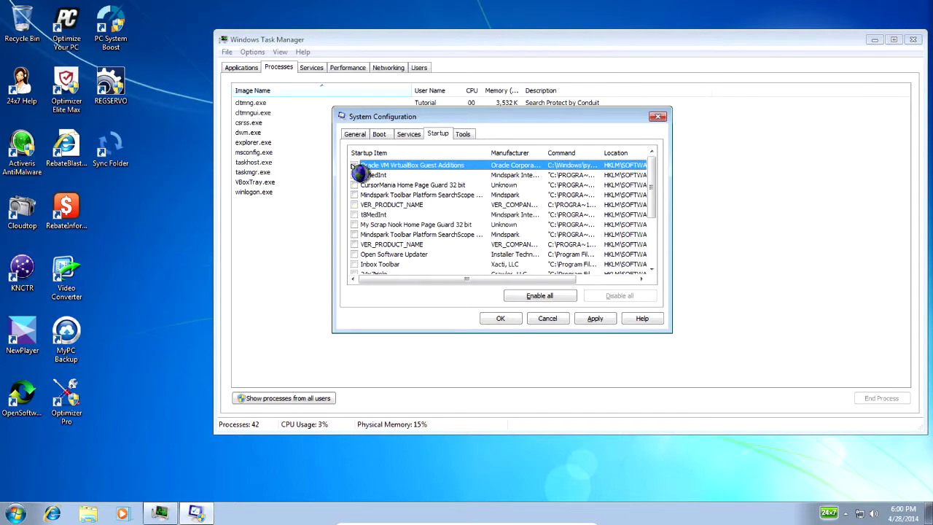
left_click(354, 166)
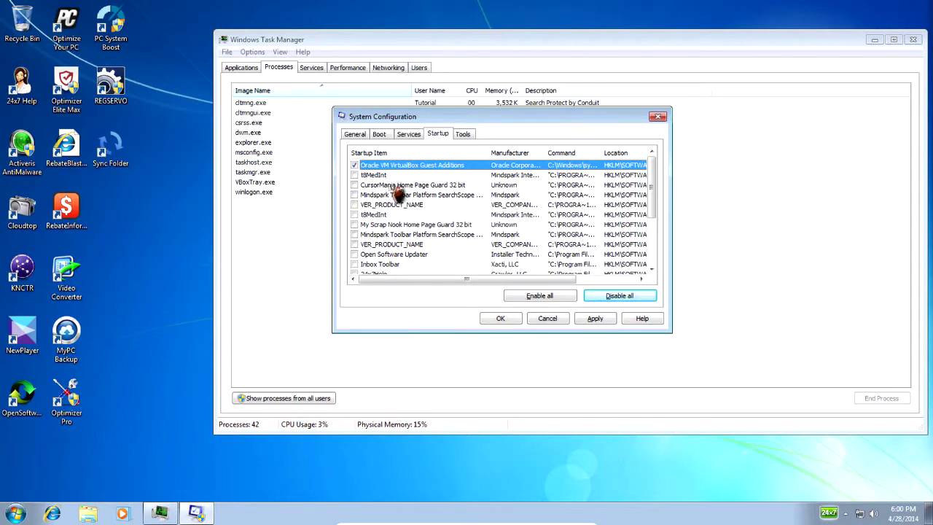
Examine the full command paths and manufacturers of the listed startup items, widening the Command column.
left_click_drag(664, 197, 637, 150)
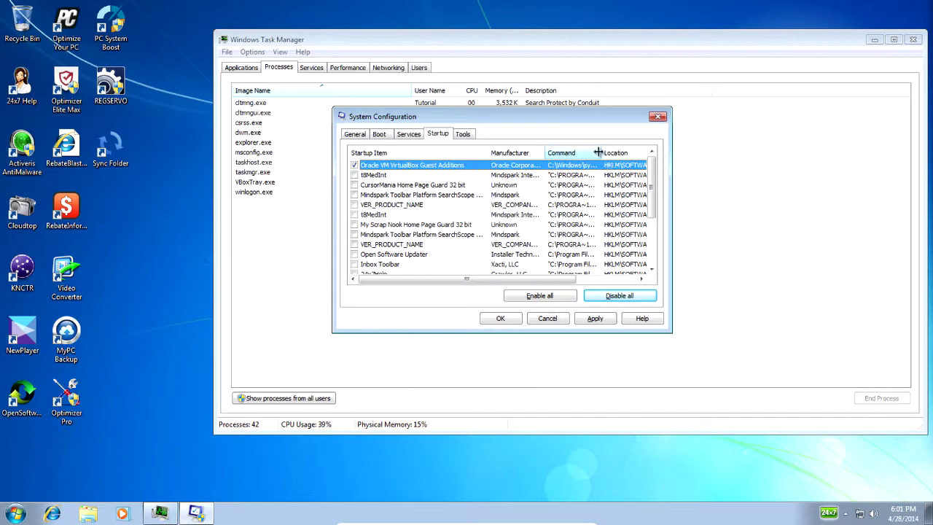
left_click_drag(598, 152, 835, 154)
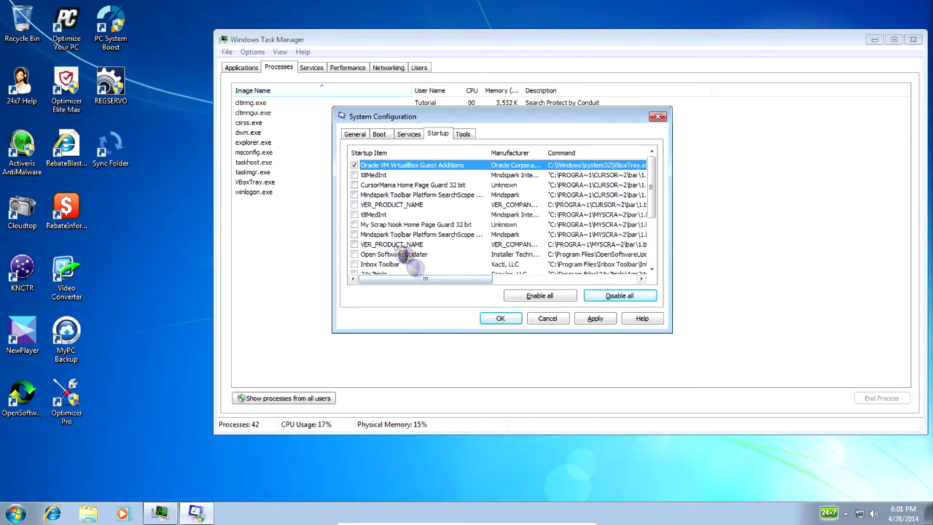
left_click_drag(403, 284, 555, 282)
left_click_drag(612, 153, 718, 142)
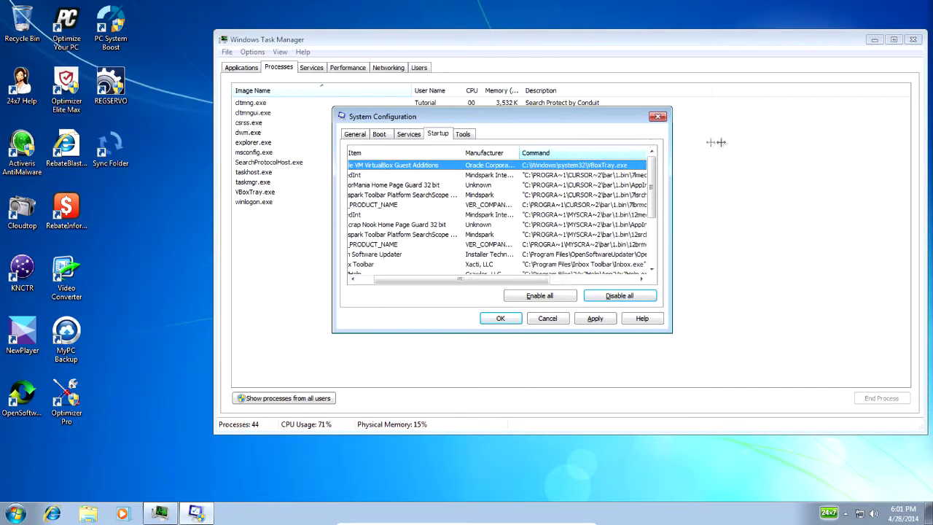
left_click_drag(468, 281, 508, 281)
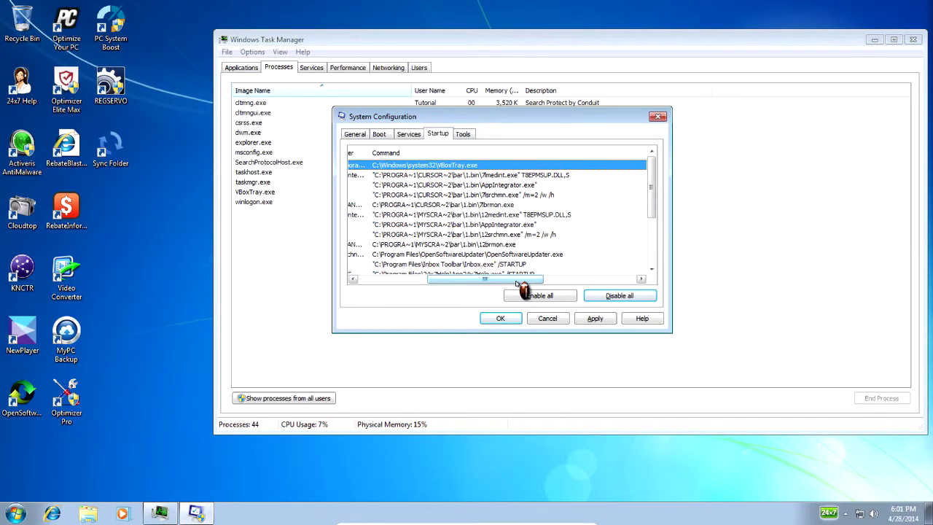
left_click_drag(524, 282, 500, 287)
left_click(500, 225)
scroll(494, 266, "down", 3)
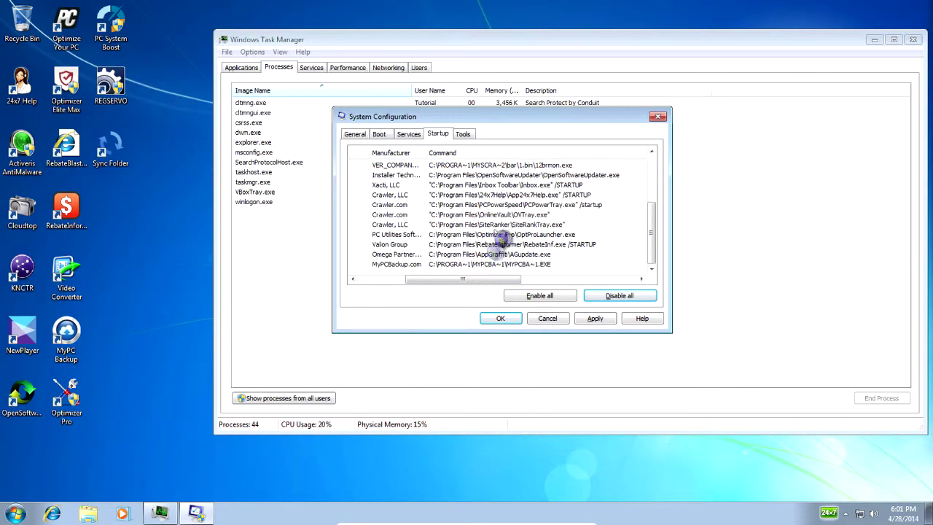
left_click(494, 226)
left_click(492, 254)
left_click_drag(495, 286, 416, 285)
scroll(412, 241, "up", 3)
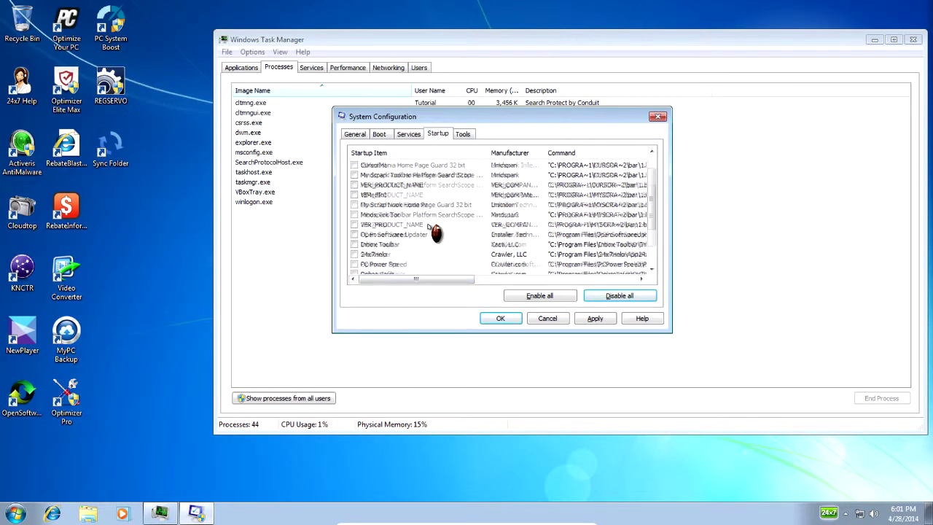
Hide all Microsoft services and disable all the remaining third-party services.
left_click(409, 135)
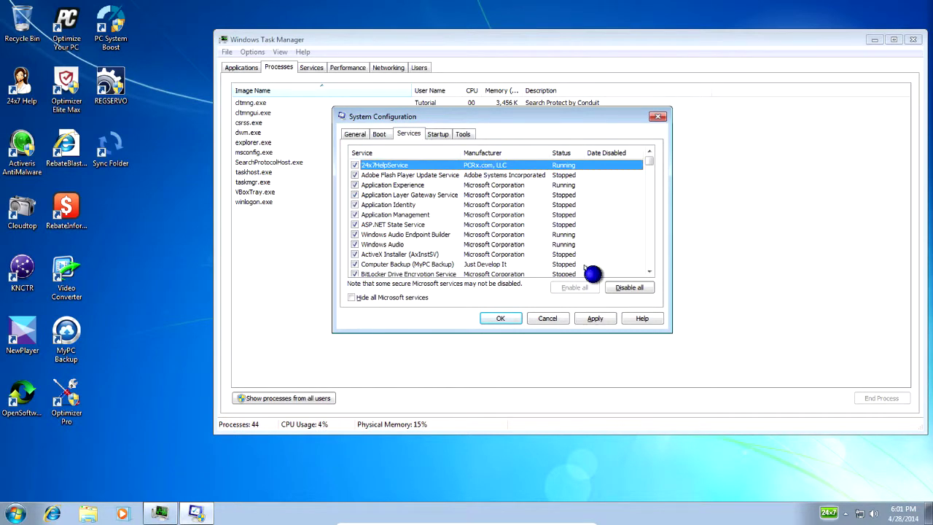
left_click(357, 300)
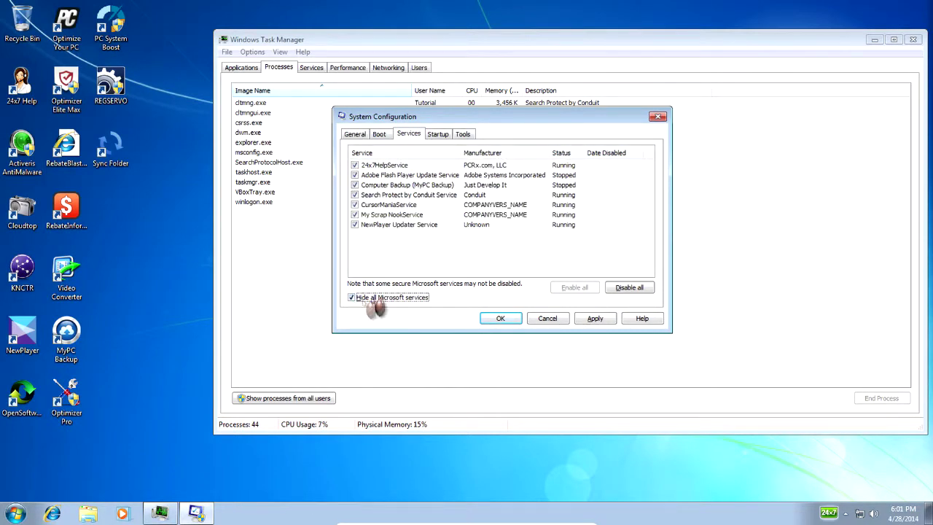
left_click(631, 287)
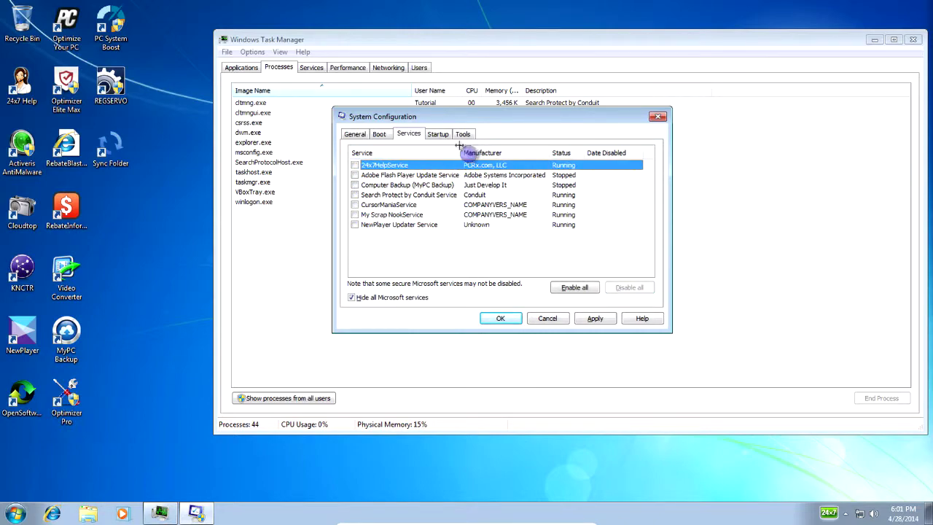
Examine the third-party services and their manufacturers with widened columns, dismissing the Action Center notification.
left_click_drag(459, 153, 476, 153)
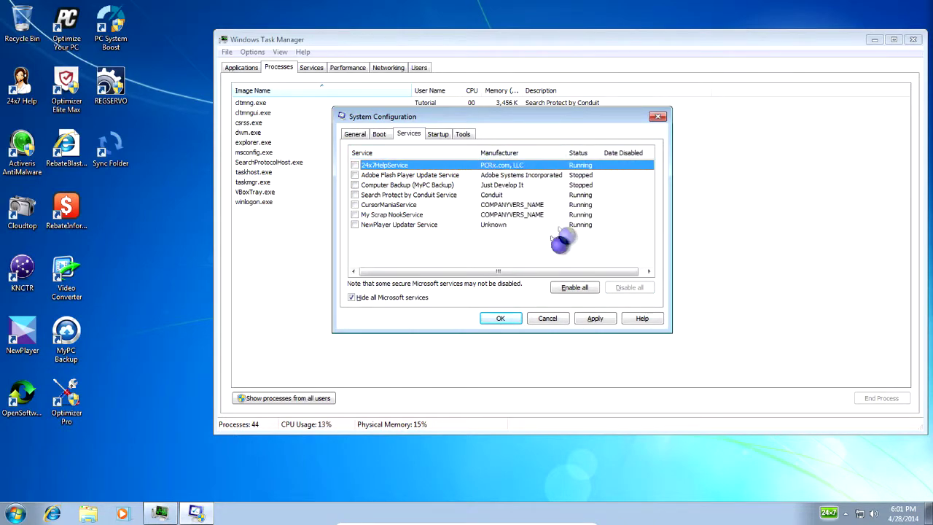
left_click(543, 177)
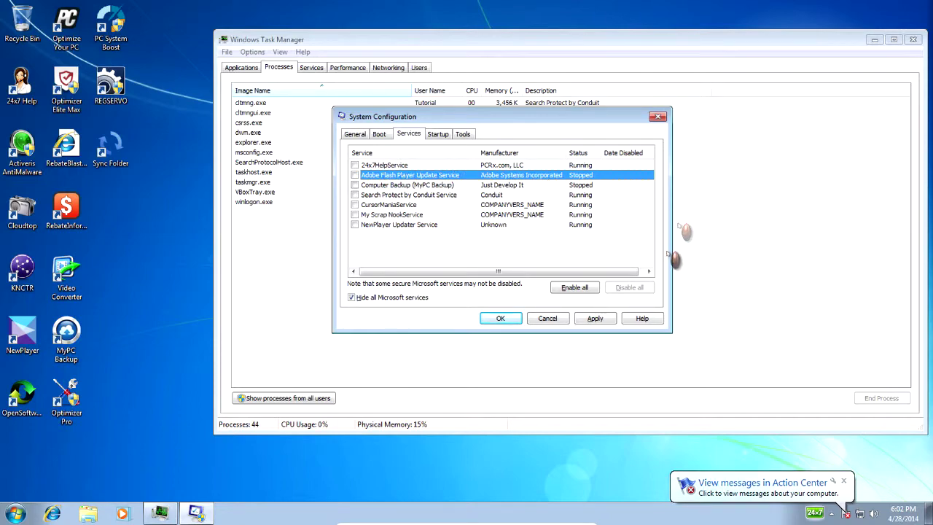
left_click(843, 481)
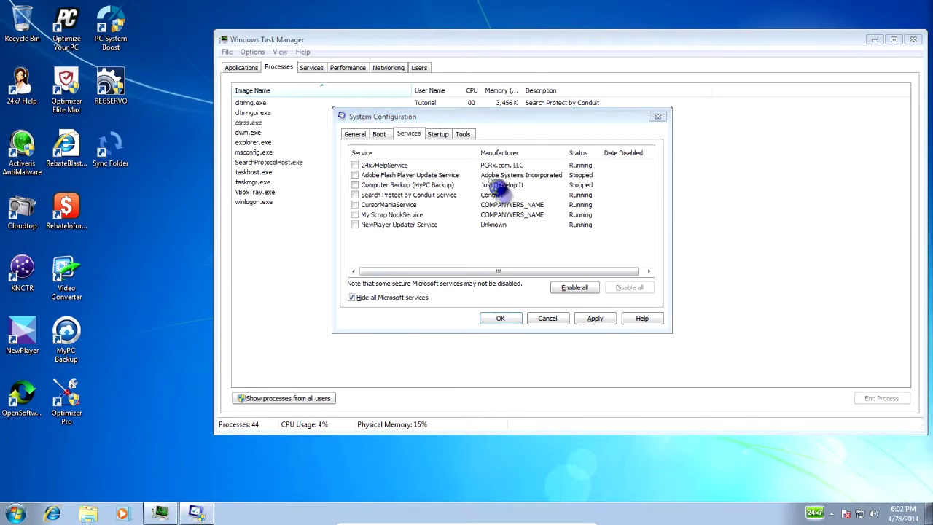
left_click(497, 178)
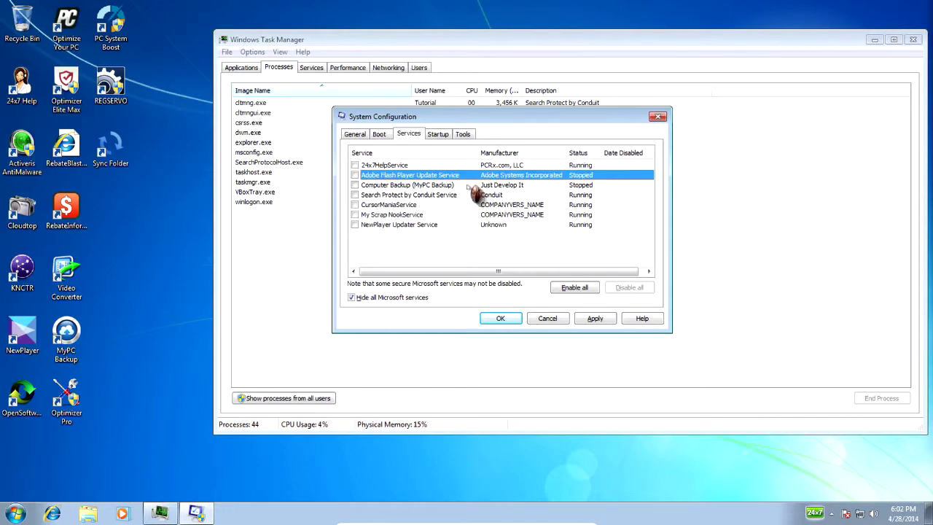
left_click(466, 185)
left_click(462, 177)
left_click(455, 168)
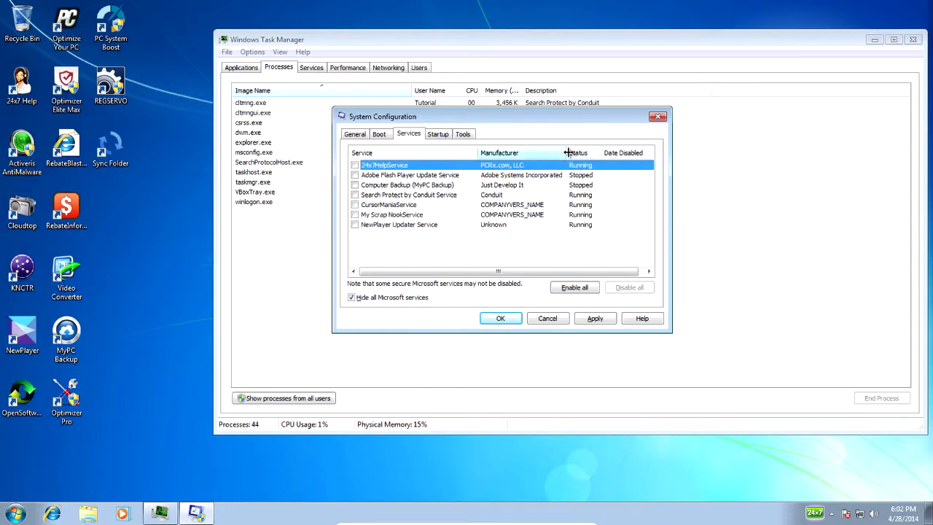
left_click_drag(569, 152, 581, 155)
left_click_drag(580, 272, 519, 286)
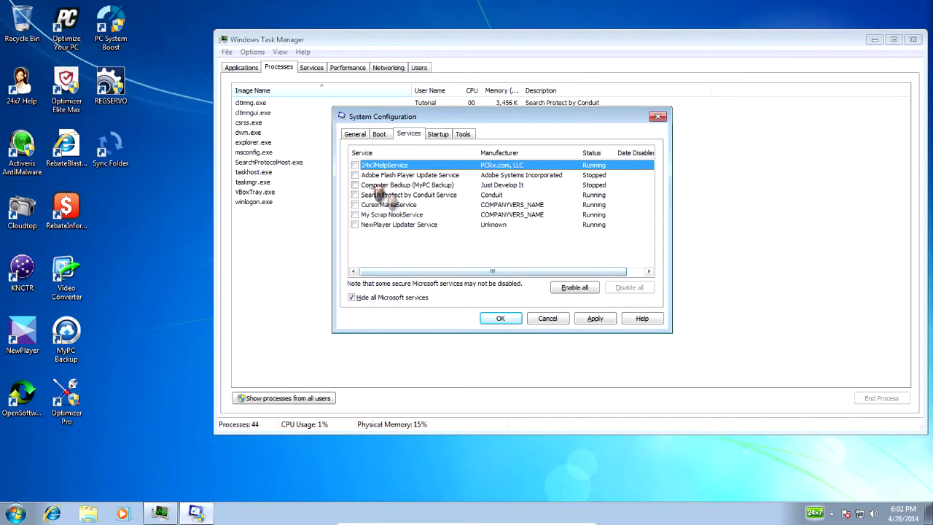
Sort the services by name and re-enable Adobe Flash Player Update Service.
left_click(424, 153)
left_click(424, 153)
left_click(426, 175)
left_click(426, 205)
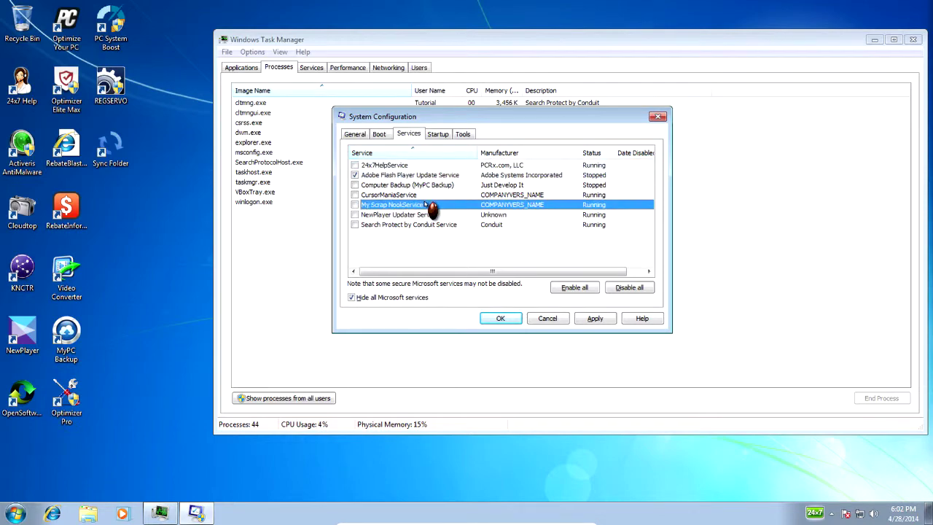
left_click(426, 176)
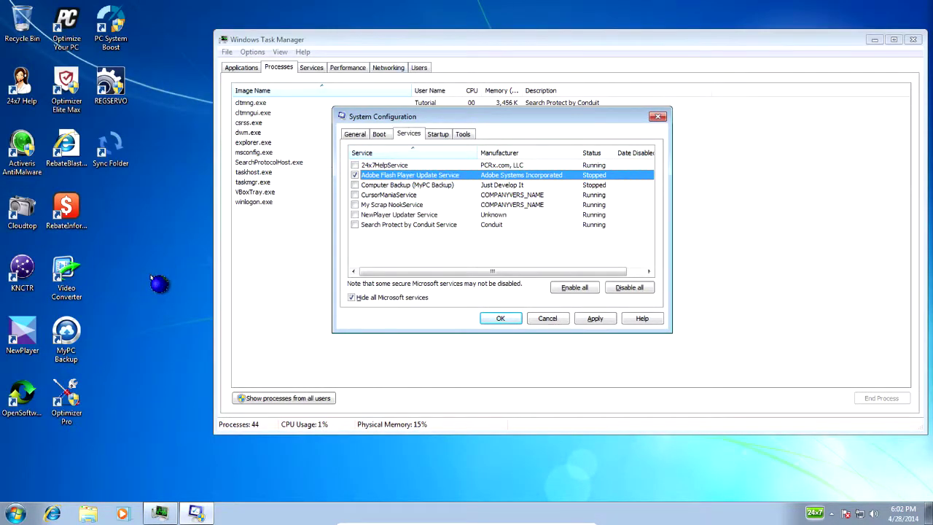
Review the service list from Search Protect by Conduit Service up to 24x7HelpService, checking which ones are disabled.
left_click(474, 226)
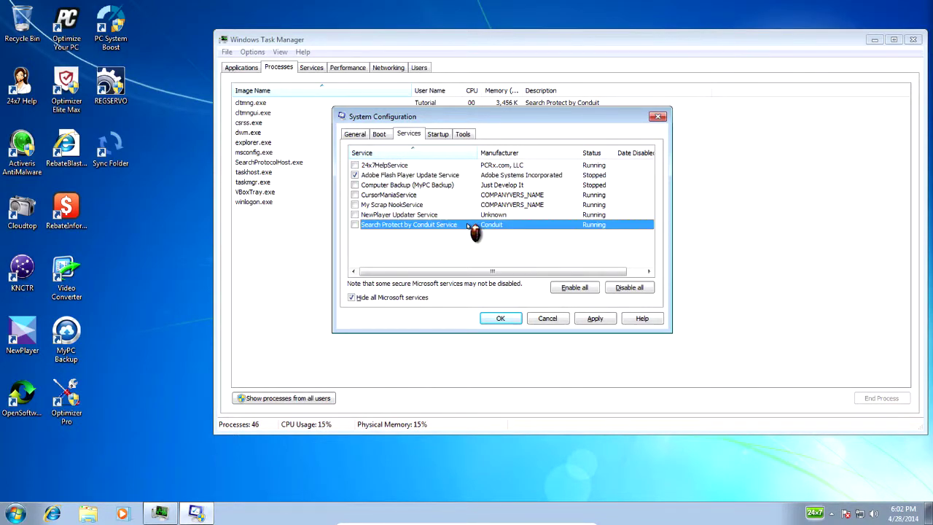
left_click(474, 215)
left_click(475, 205)
left_click(478, 226)
left_click(482, 205)
left_click(491, 195)
left_click(492, 185)
left_click(494, 175)
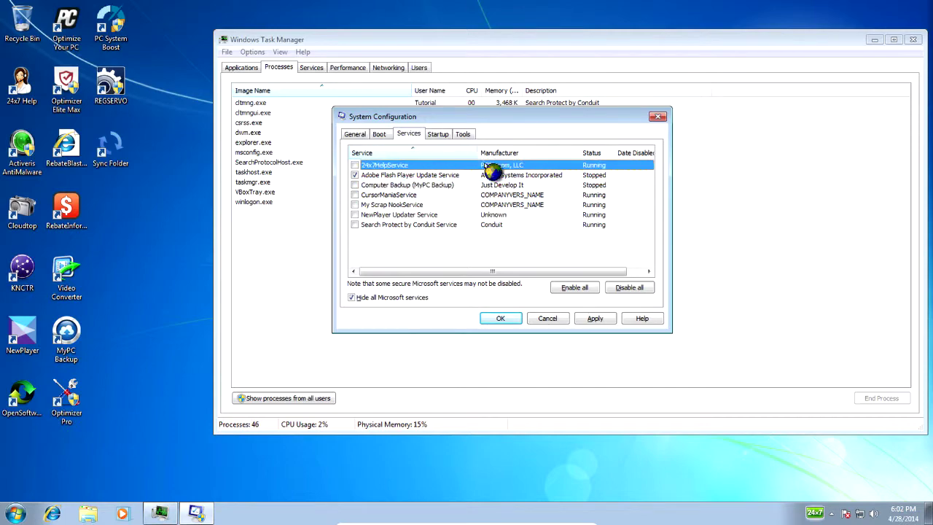
left_click(493, 164)
Check the startup selection and accept the System Configuration changes, moving the restart prompt and Task Manager window apart.
left_click(381, 134)
left_click(359, 134)
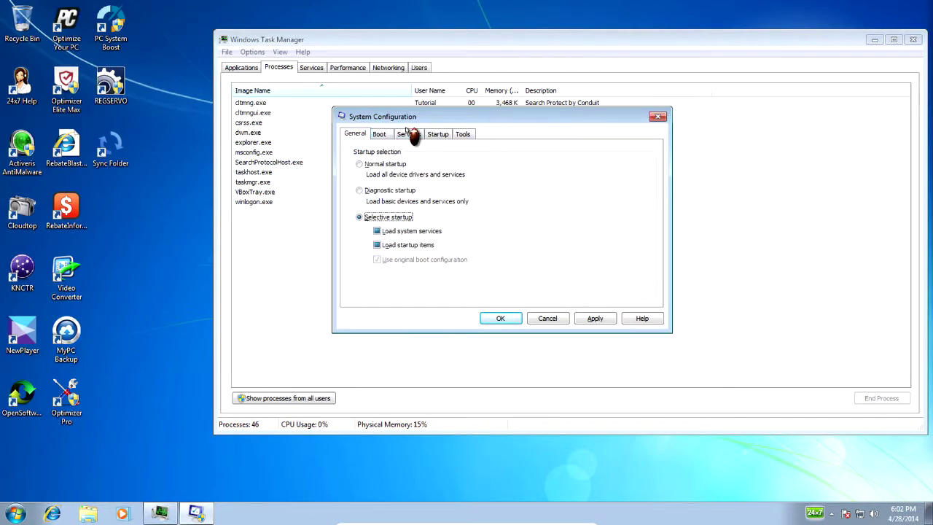
left_click(513, 321)
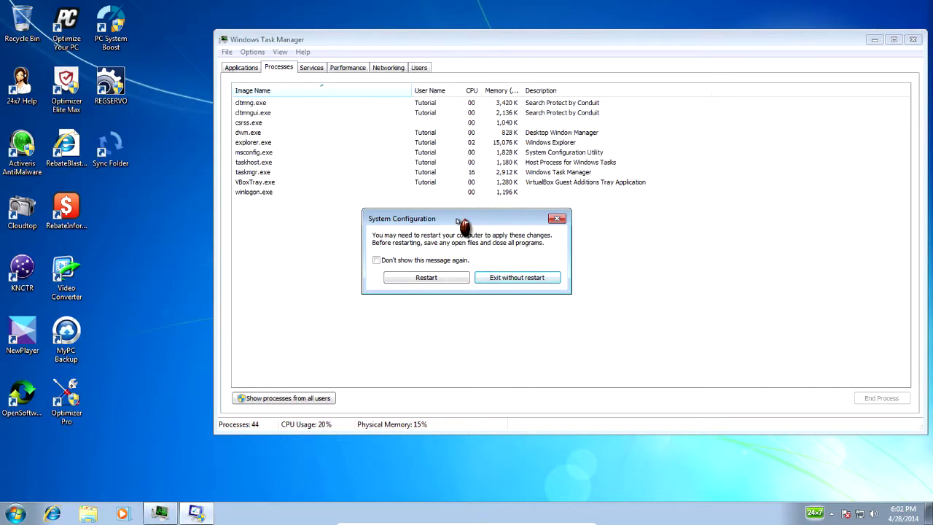
left_click_drag(408, 219, 57, 111)
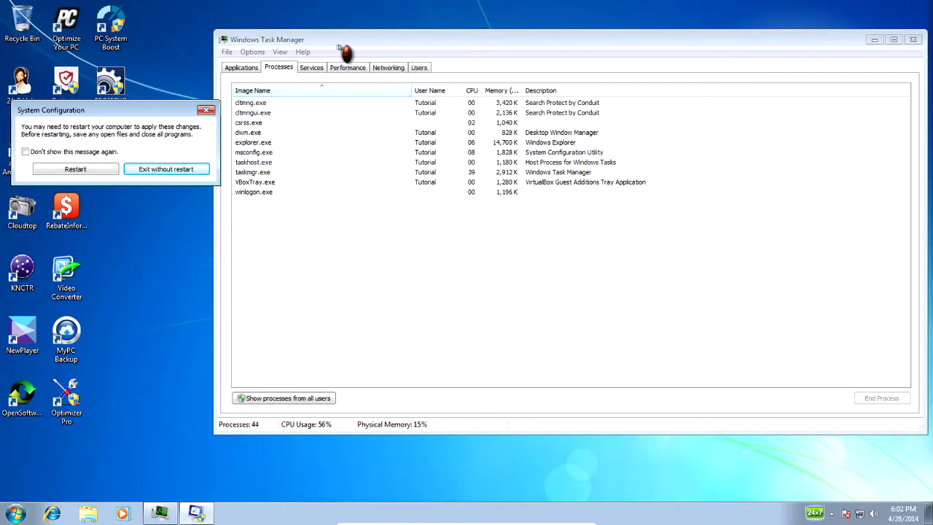
left_click_drag(341, 47, 420, 48)
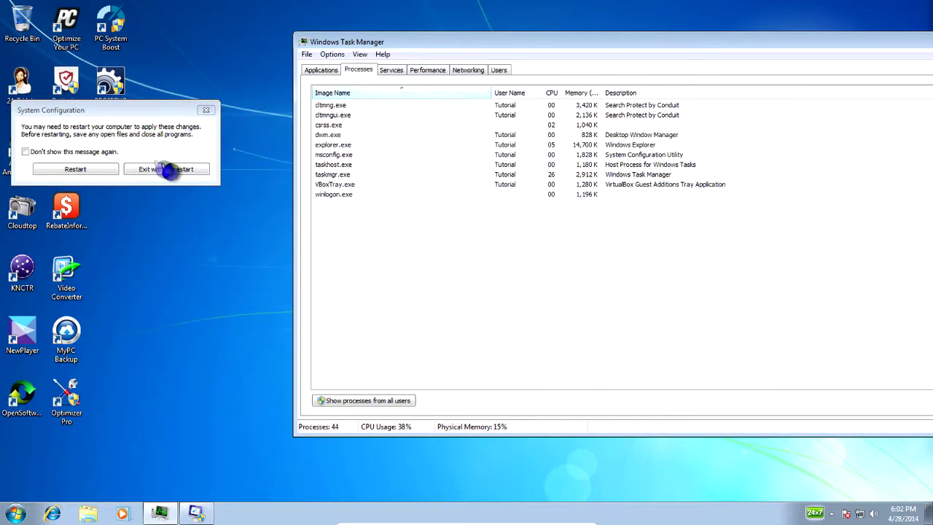
Restart the computer to apply the System Configuration changes and check the hidden notification icons.
left_click(70, 170)
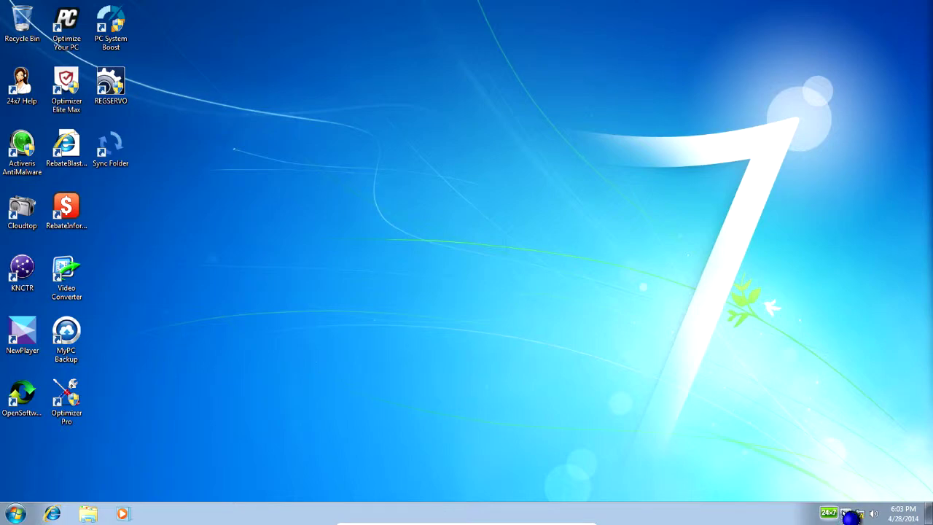
left_click(847, 513)
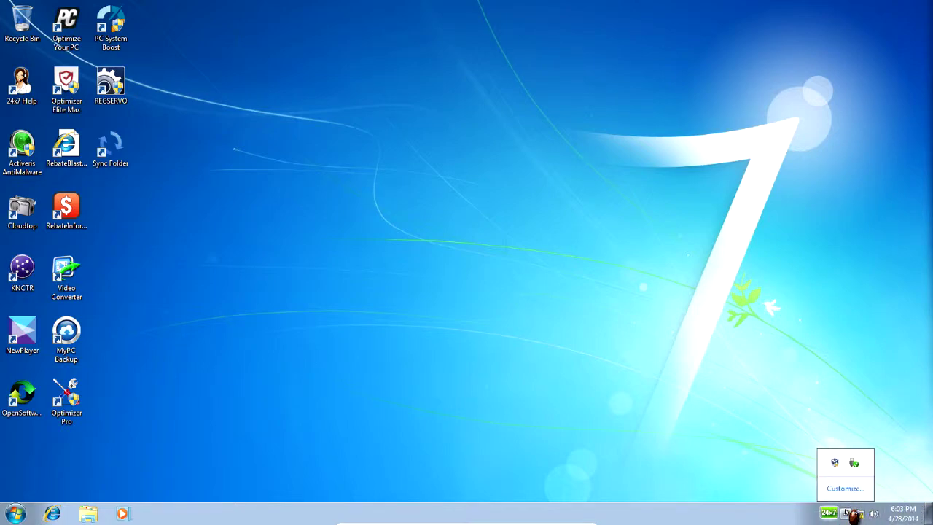
left_click(845, 512)
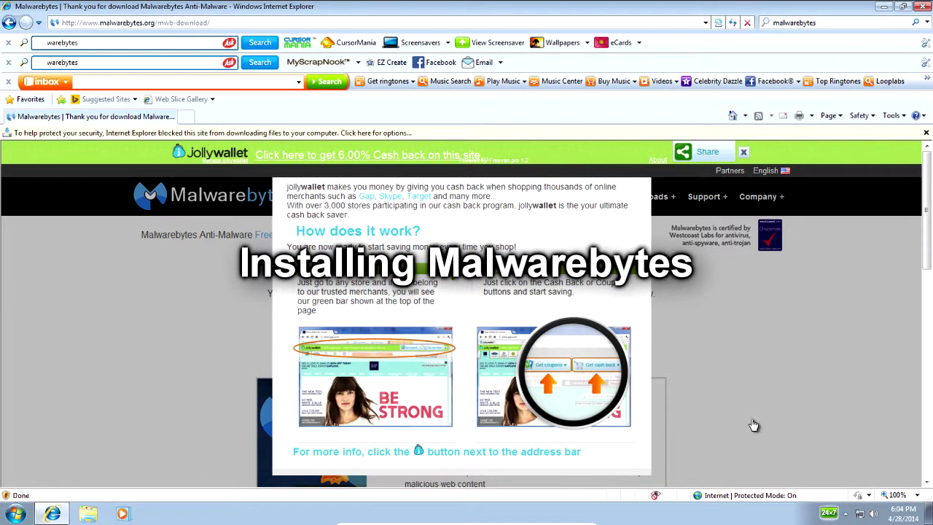
Dismiss the jollywallet overlay and request the Malwarebytes Anti-Malware download, cancelling the file prompt.
left_click(750, 154)
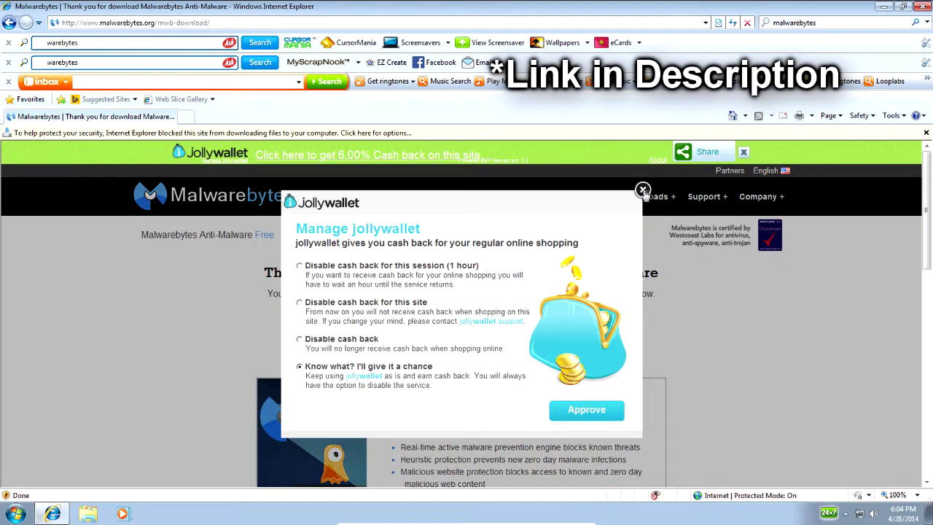
left_click(643, 190)
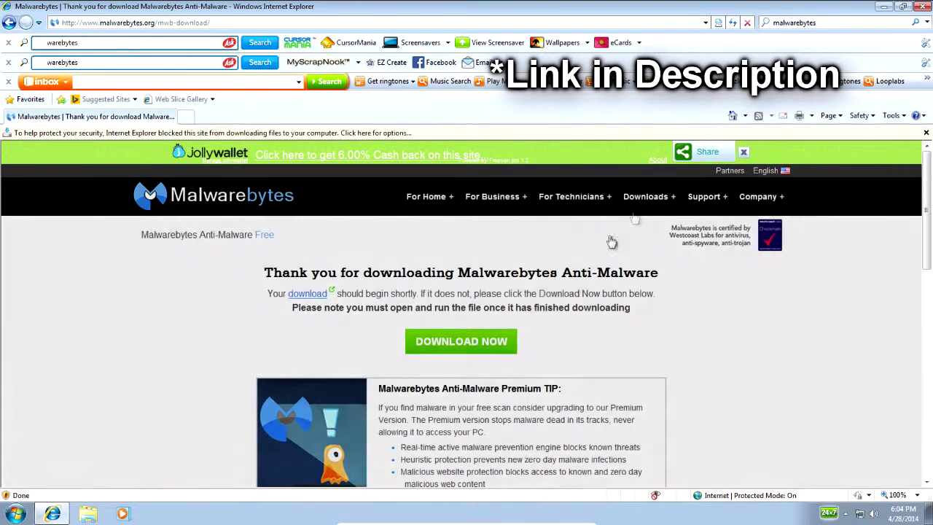
left_click(466, 341)
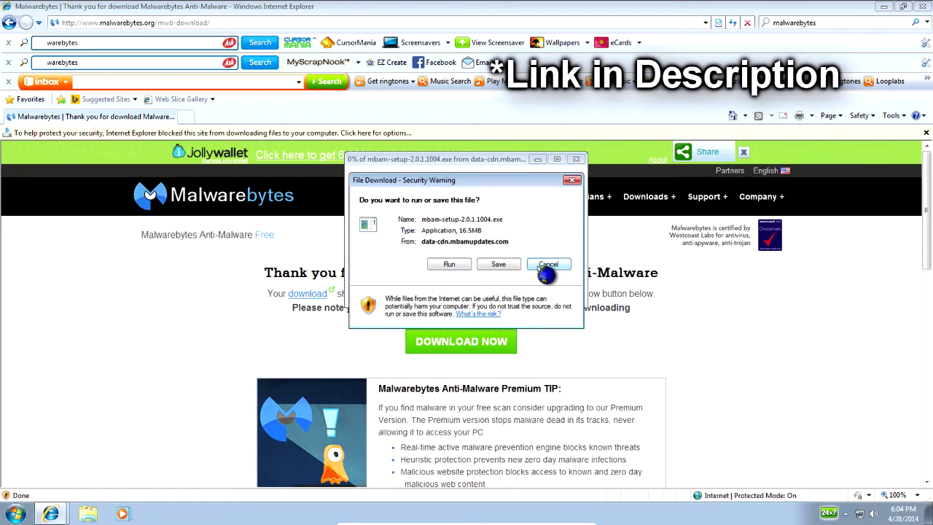
left_click(543, 265)
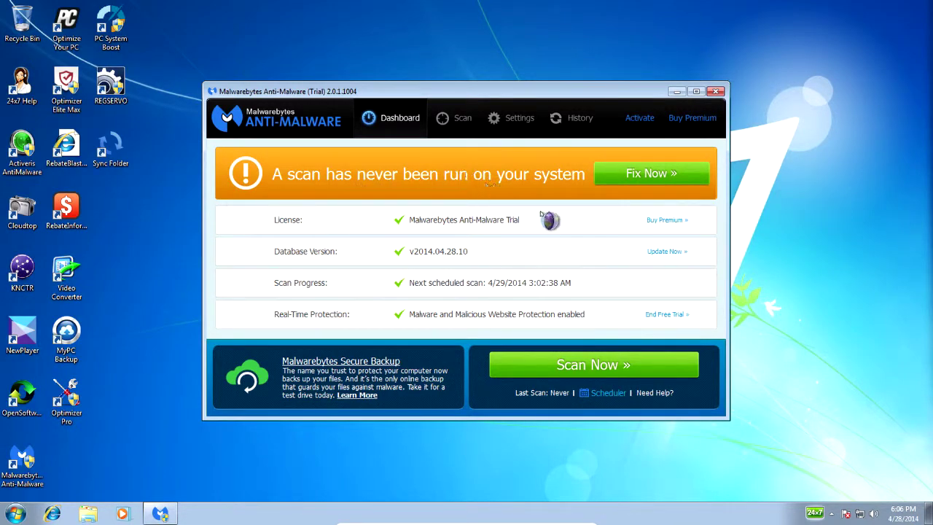
Run a Malwarebytes Anti-Malware scan and apply the Quarantine action to all detected items.
left_click(651, 179)
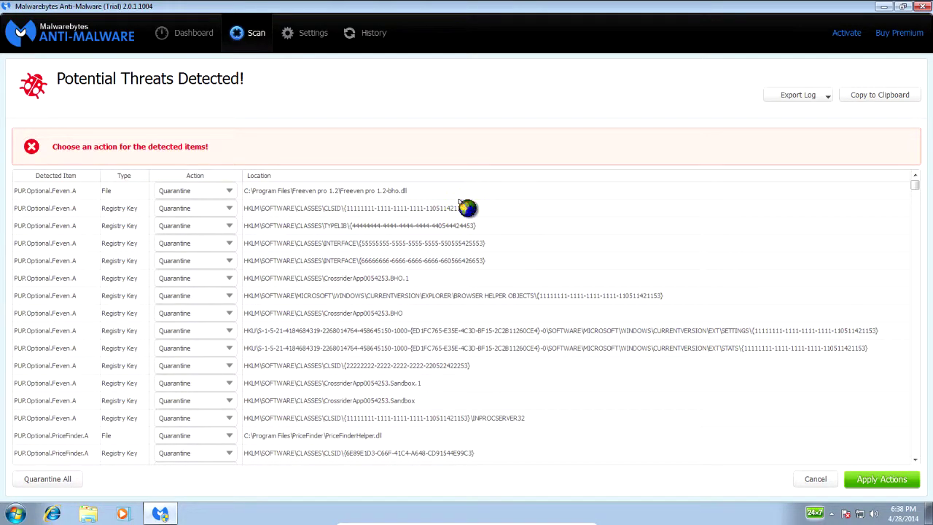
left_click(884, 486)
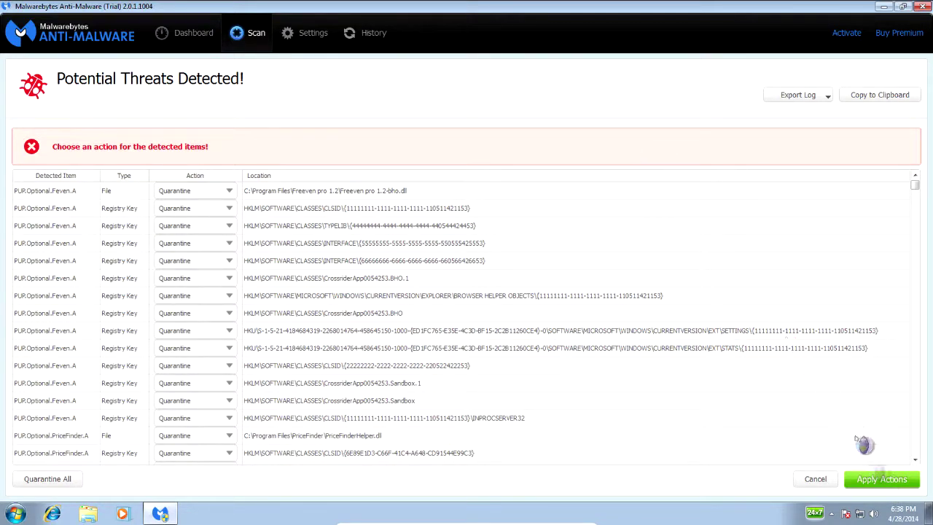
left_click(871, 478)
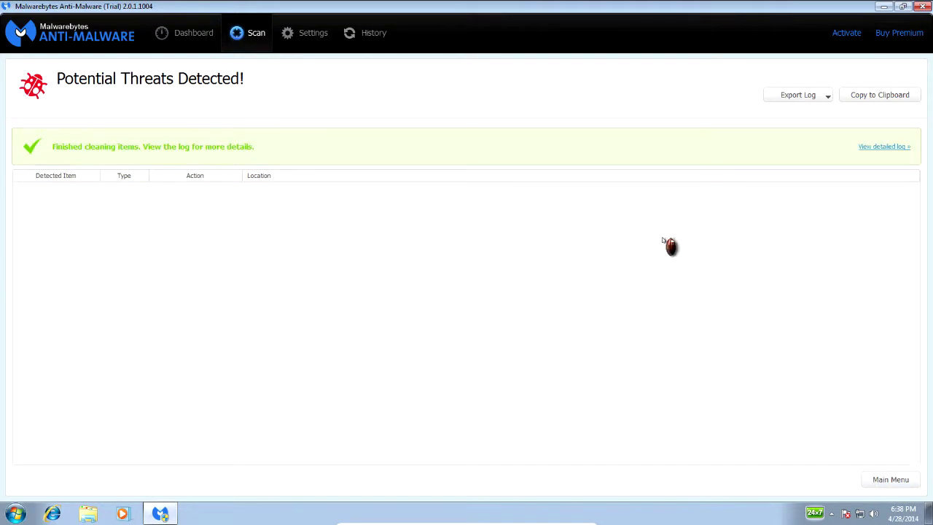
Review the detailed scan log and the protection status on the dashboard, and close Malwarebytes Anti-Malware.
left_click(902, 145)
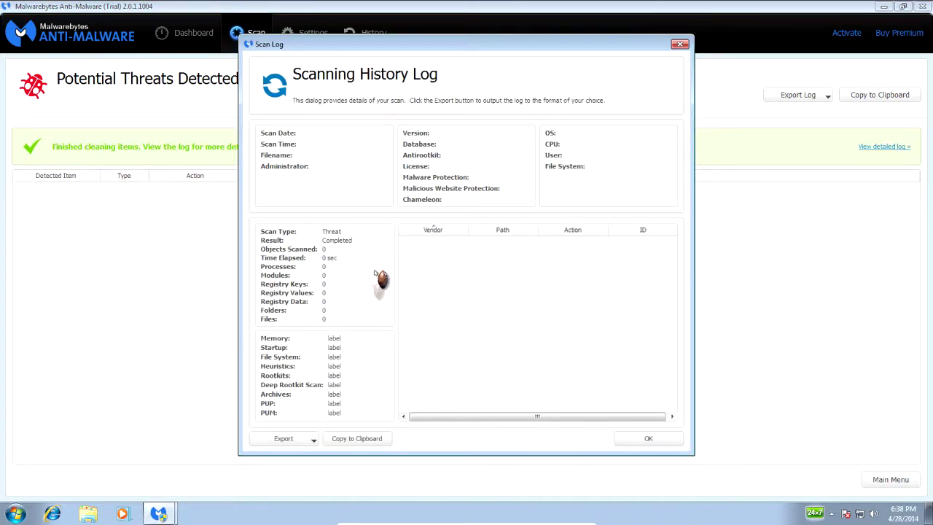
left_click(648, 441)
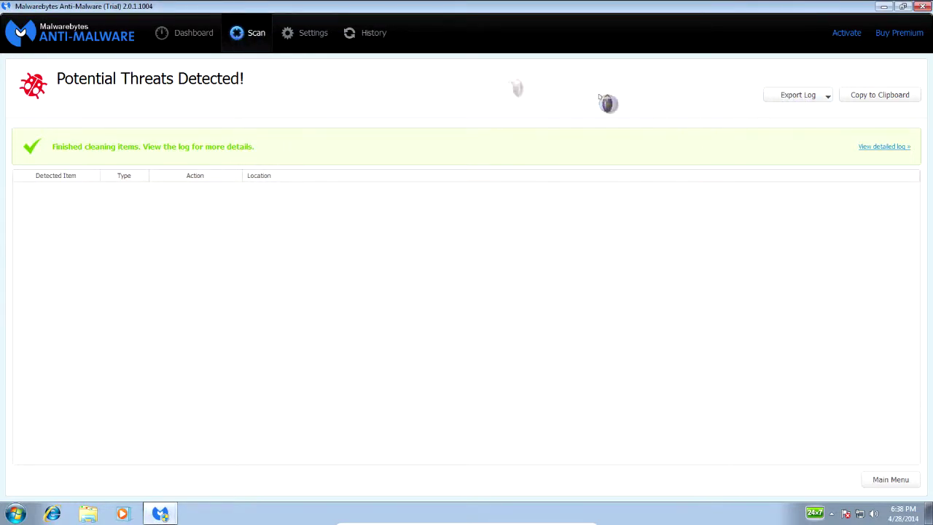
left_click(191, 33)
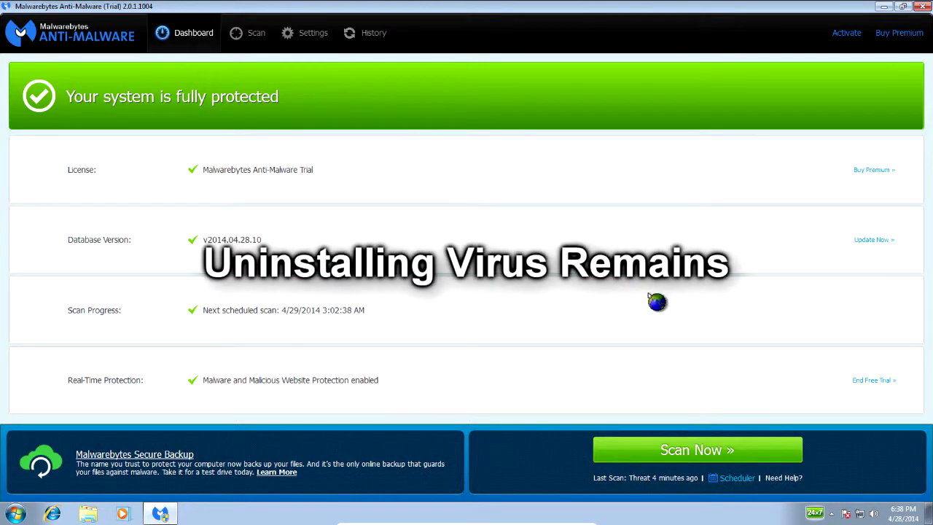
left_click(252, 33)
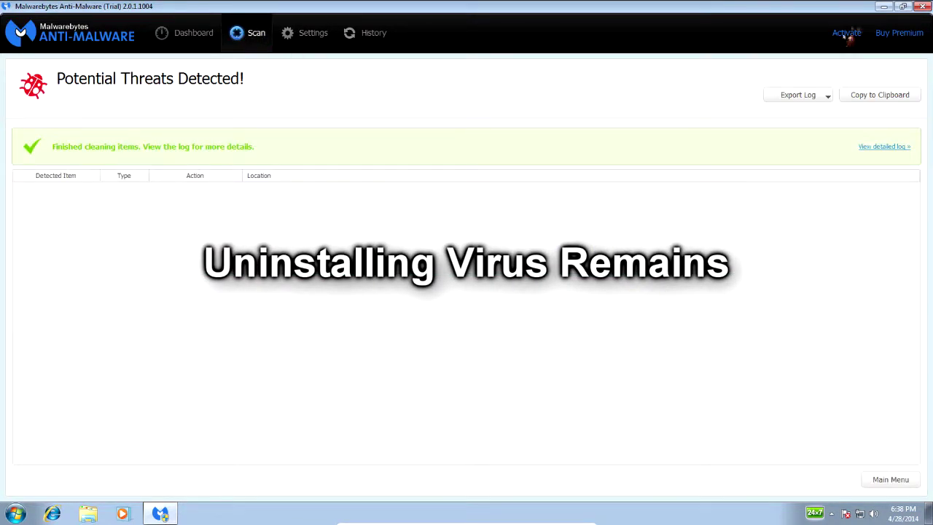
left_click(926, 5)
Move the Malwarebytes Anti-Malware shortcut and the Recycle Bin to the desktop's lower-right corner, apart from the unwanted program icons.
left_click_drag(213, 1, 146, 431)
left_click_drag(212, 500, 1, 66)
left_click(377, 277)
left_click_drag(22, 459, 908, 455)
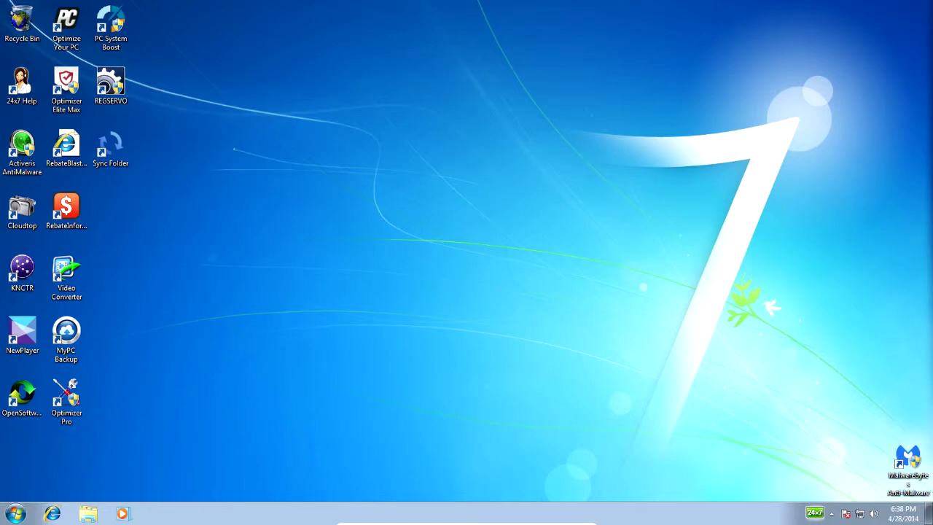
left_click_drag(22, 22, 900, 390)
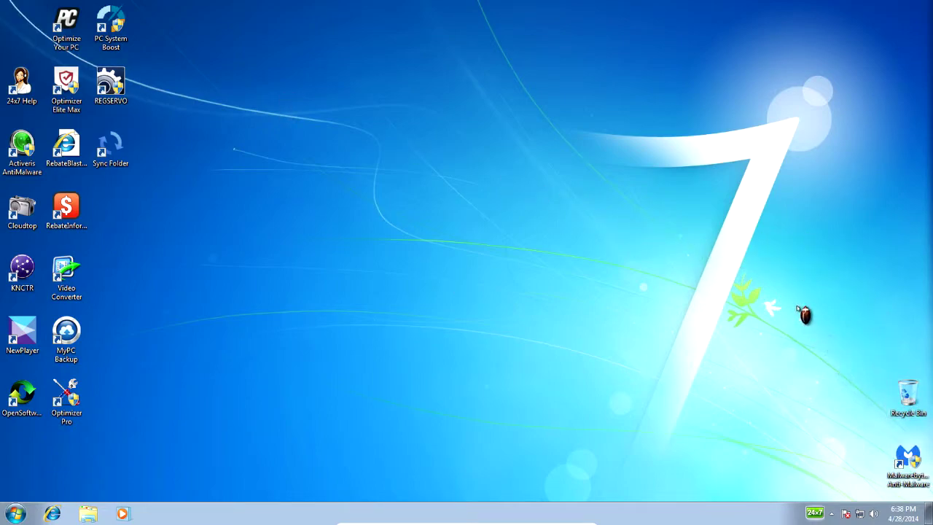
left_click_drag(811, 315, 916, 483)
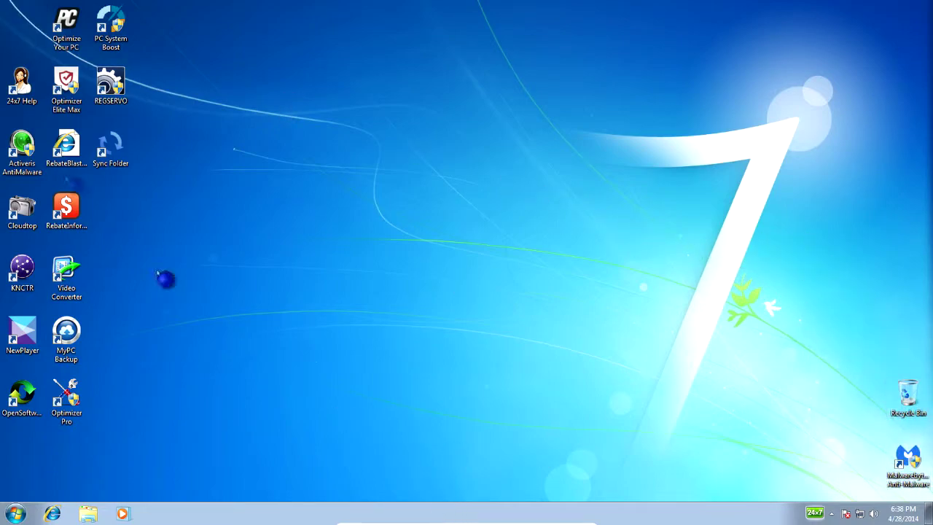
left_click_drag(2, 1, 395, 374)
left_click(364, 313)
Open the list of installed programs for uninstalling in Control Panel.
left_click(15, 513)
left_click(440, 422)
left_click(16, 513)
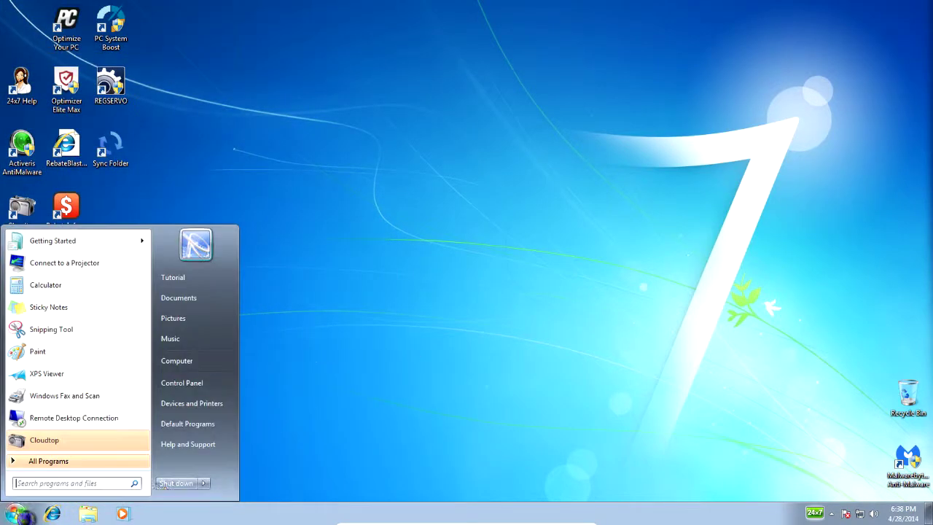
left_click(220, 380)
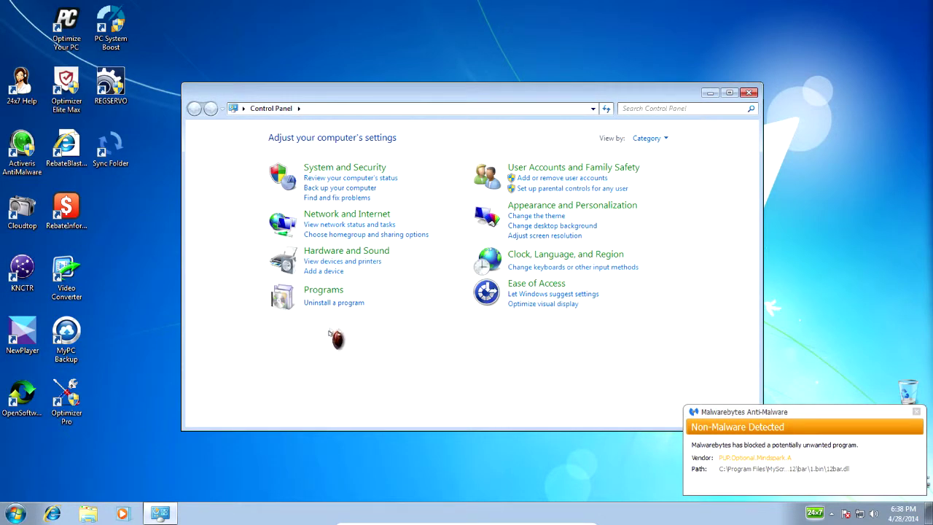
left_click(349, 308)
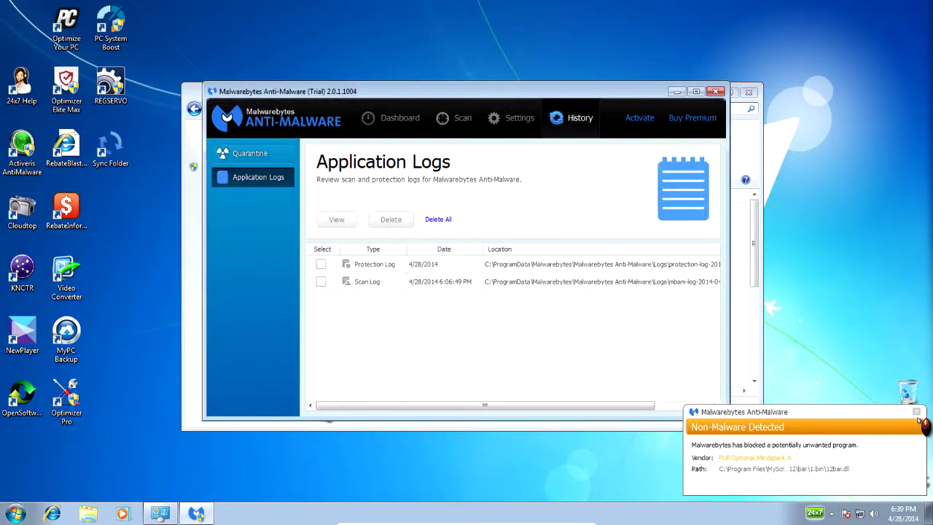
Dismiss the Malwarebytes detection notifications and clear its Application Logs window away from the installed programs list.
left_click(918, 411)
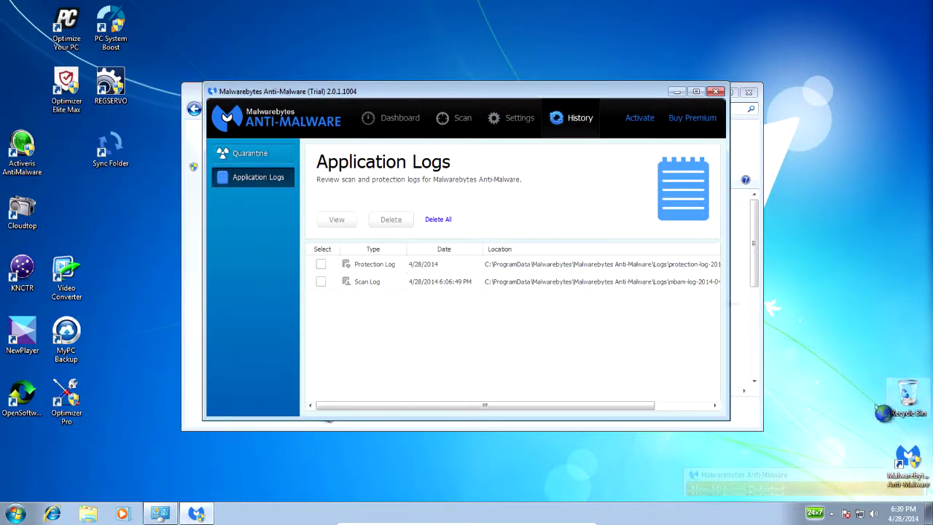
left_click(718, 91)
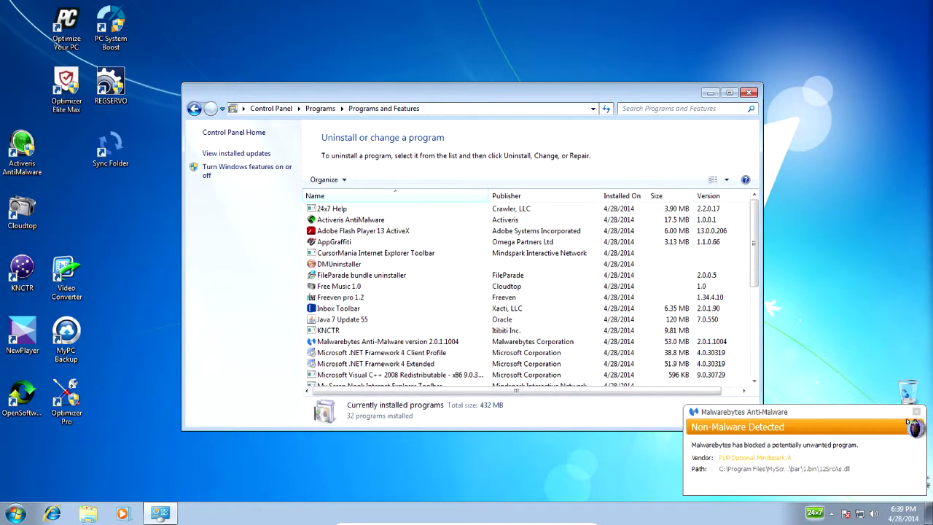
left_click(909, 423)
left_click(917, 412)
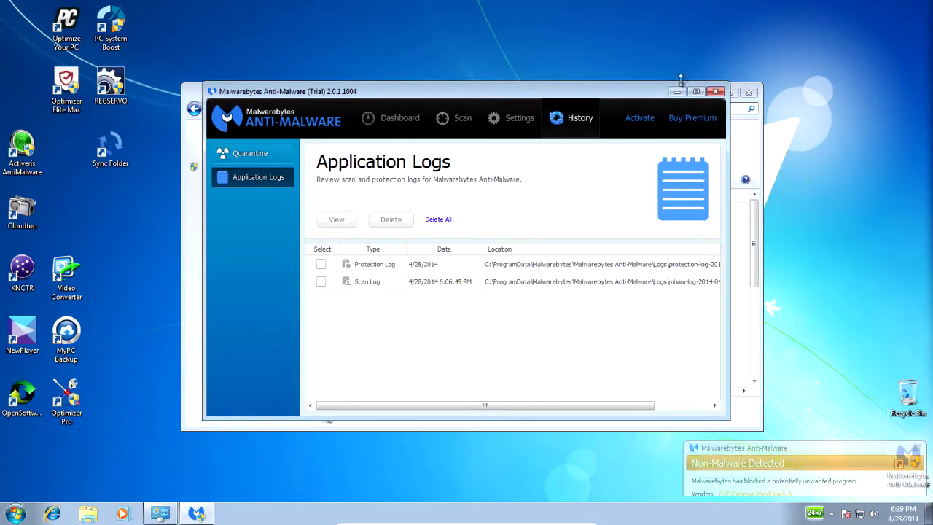
left_click(718, 91)
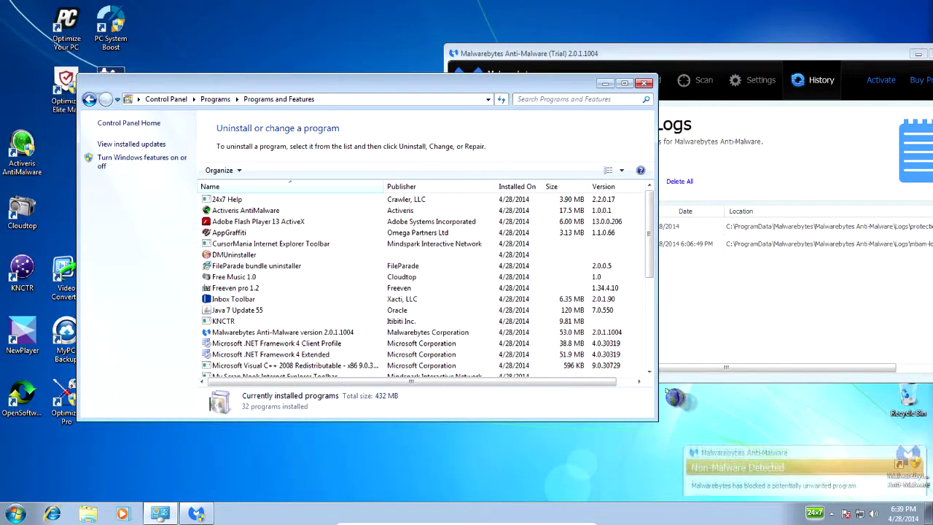
left_click(917, 414)
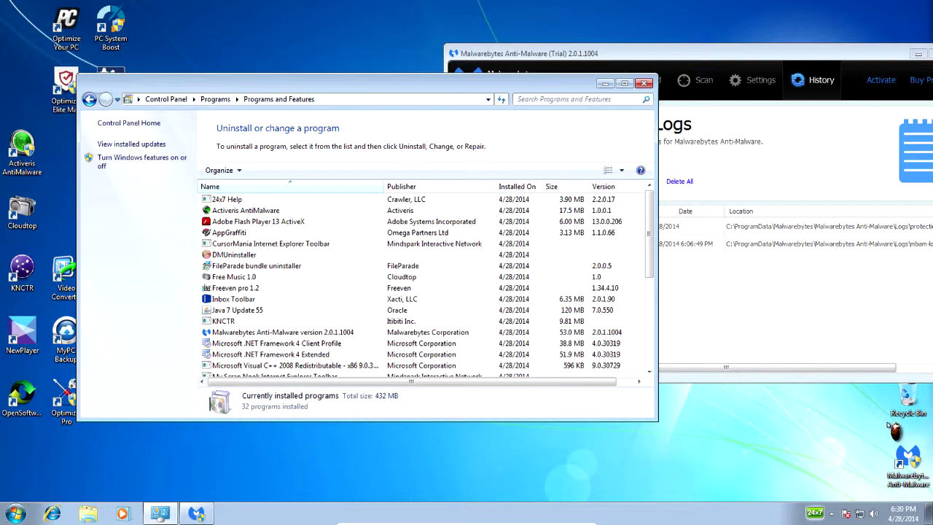
Examine the installed programs and their publishers to tell unwanted software from legitimate entries, dismissing the Malwarebytes notification.
left_click(420, 275)
left_click(408, 232)
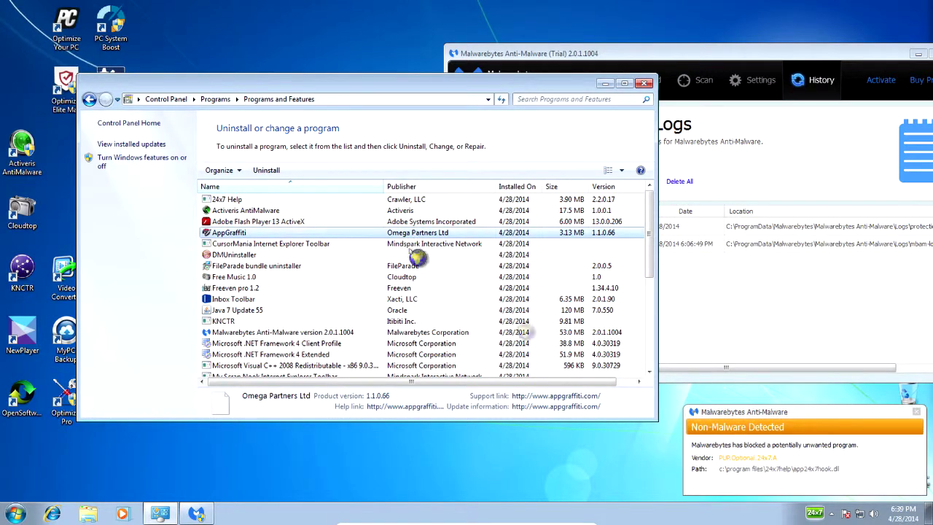
left_click(916, 413)
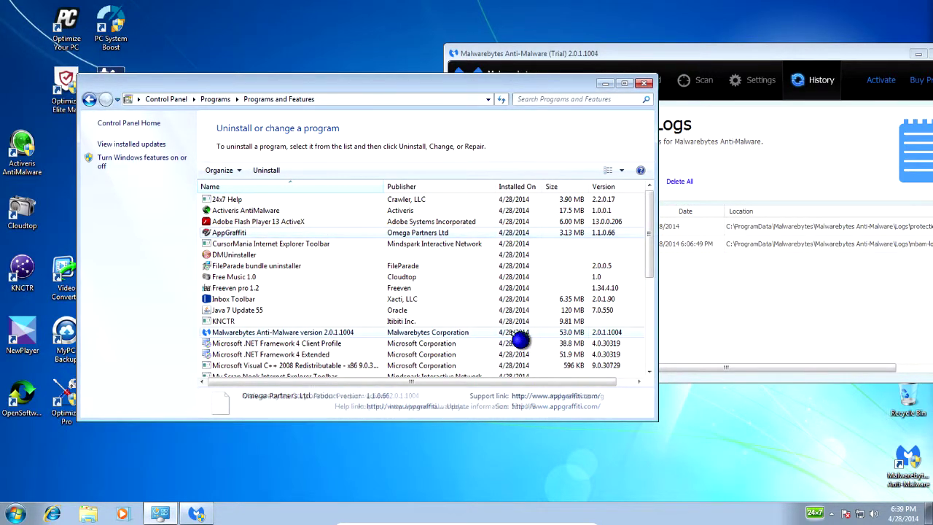
left_click(516, 333)
left_click(514, 343)
scroll(514, 350, "down", 6)
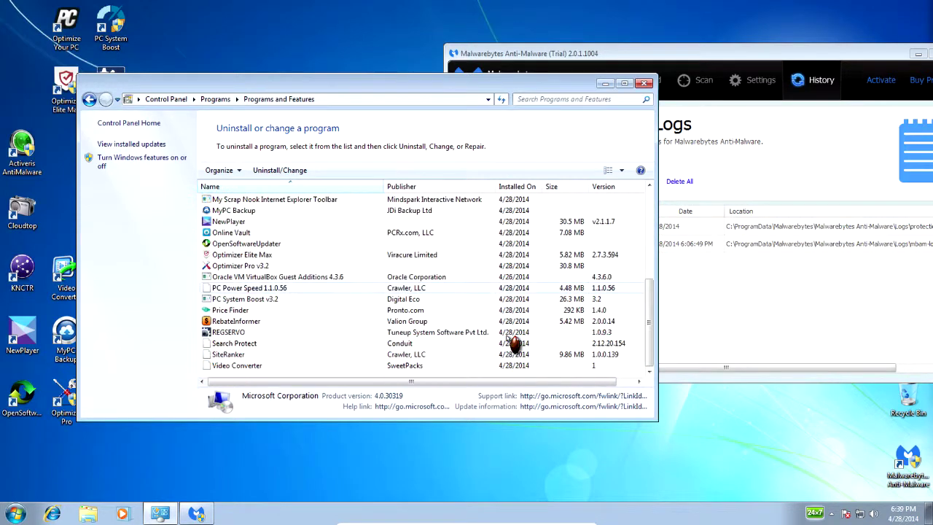
scroll(510, 351, "up", 6)
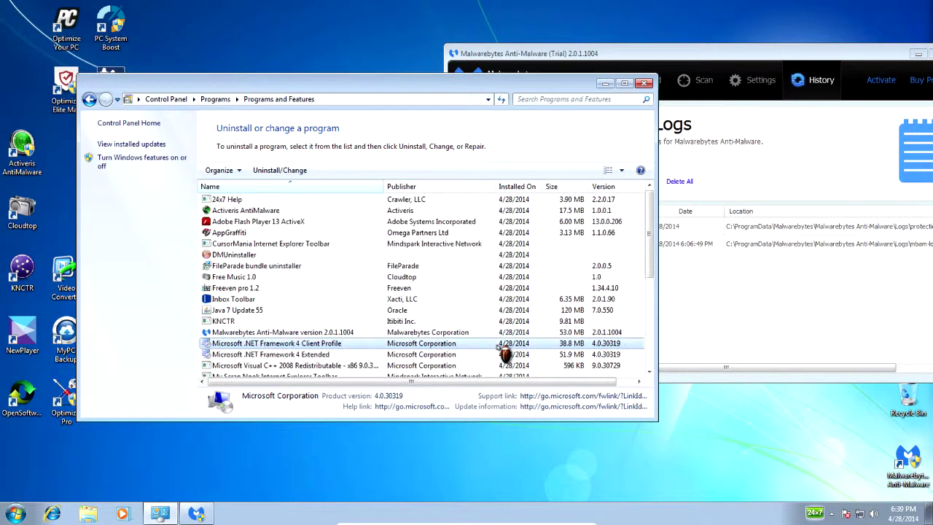
left_click(340, 199)
left_click(344, 212)
left_click(345, 221)
left_click(346, 232)
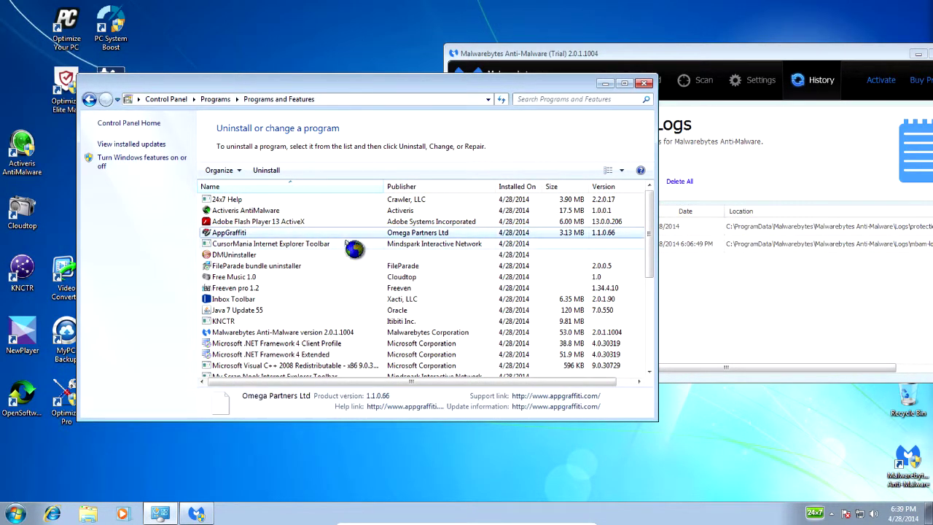
left_click(348, 254)
left_click(341, 221)
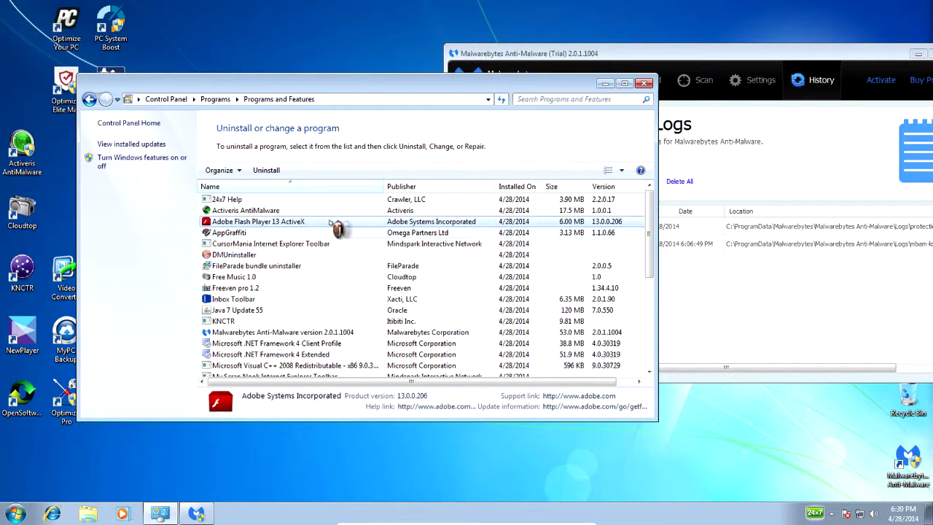
Try to uninstall 24x7 Help, and move the Malwarebytes restart prompt clear of the uninstall message.
left_click(280, 200)
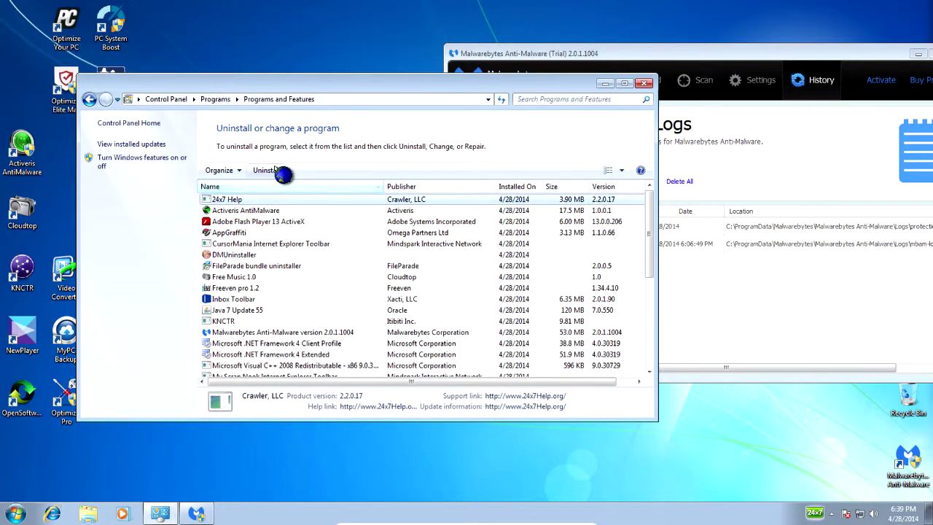
left_click(275, 170)
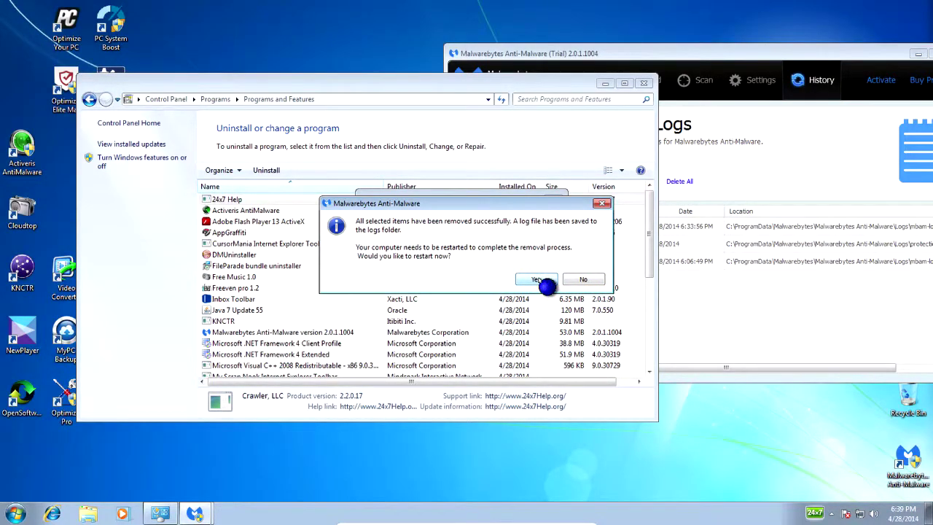
left_click_drag(345, 204, 364, 181)
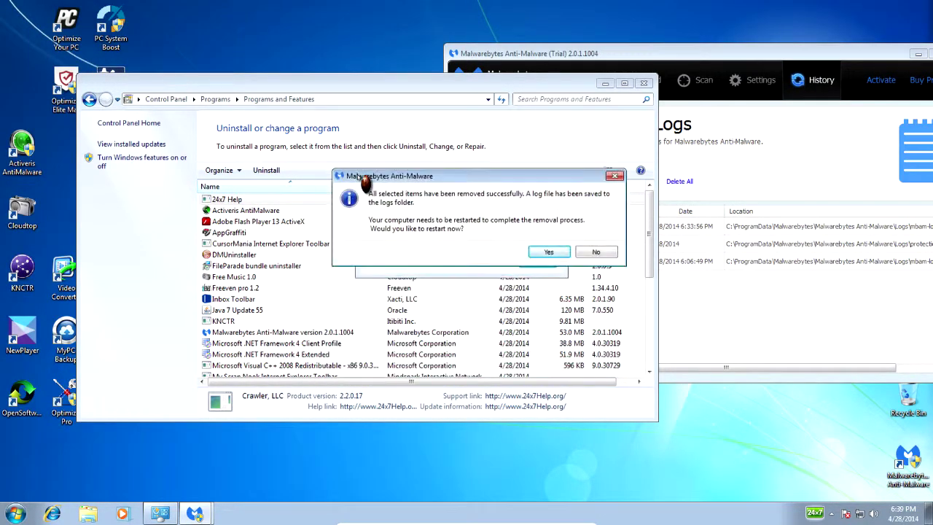
left_click_drag(490, 181, 384, 126)
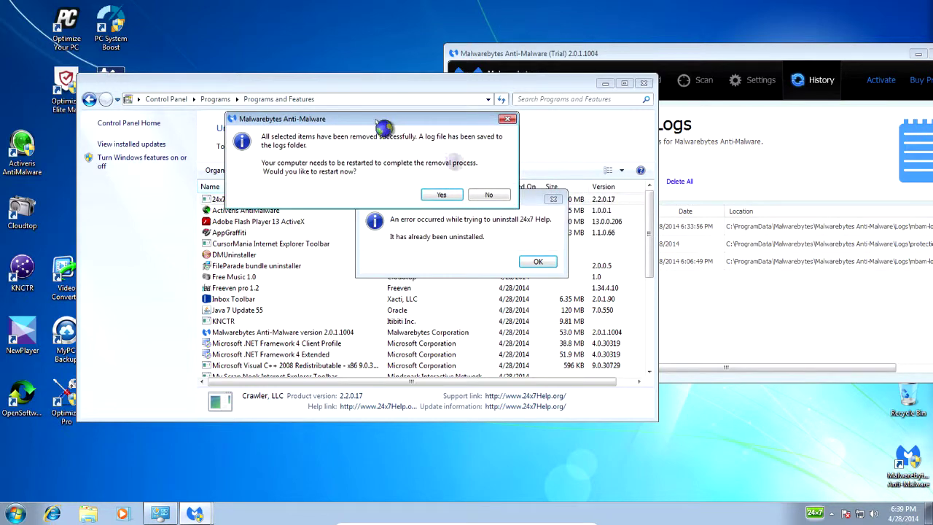
Restart the computer to complete the Malwarebytes removal, boot the first Windows 7 entry, and dismiss the virtual machine's mouse integration notice.
left_click(437, 197)
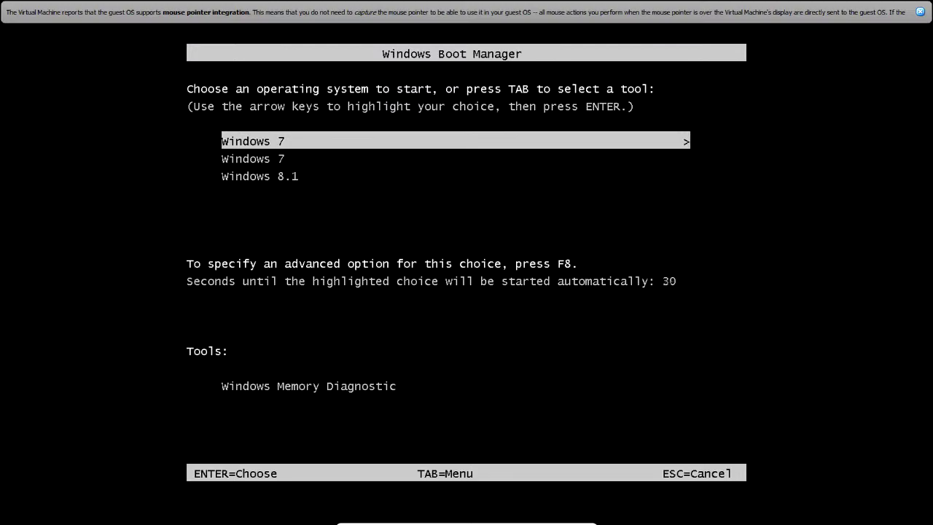
key("Return")
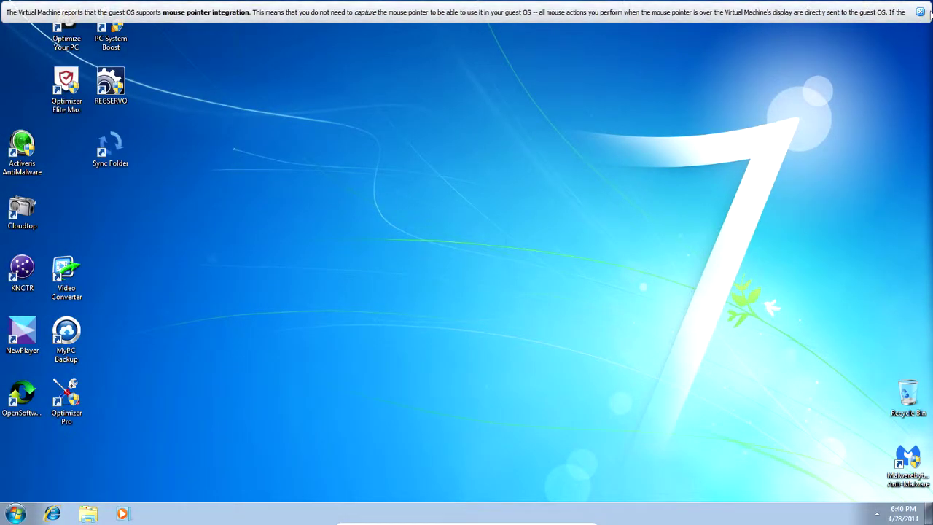
left_click(921, 12)
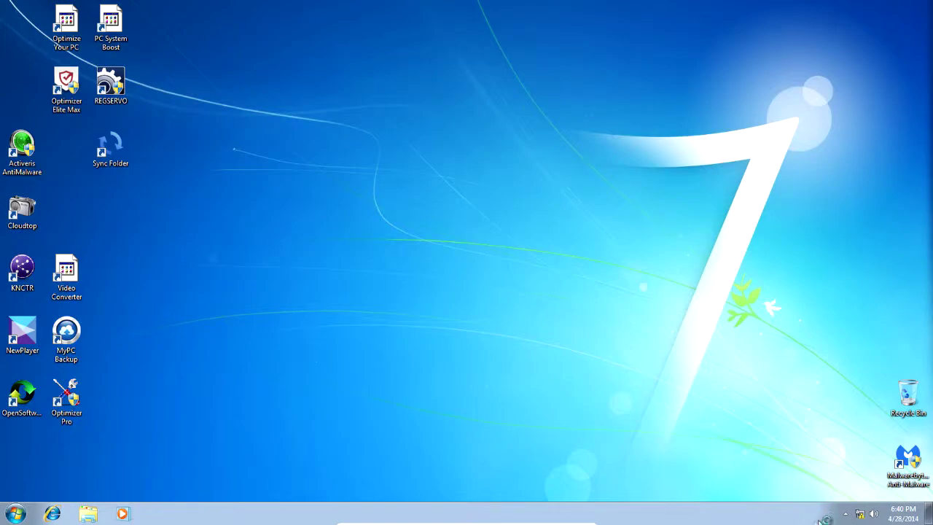
Open Control Panel and show all its items as large icons, dismissing the Malwarebytes notification.
left_click(10, 516)
left_click(224, 384)
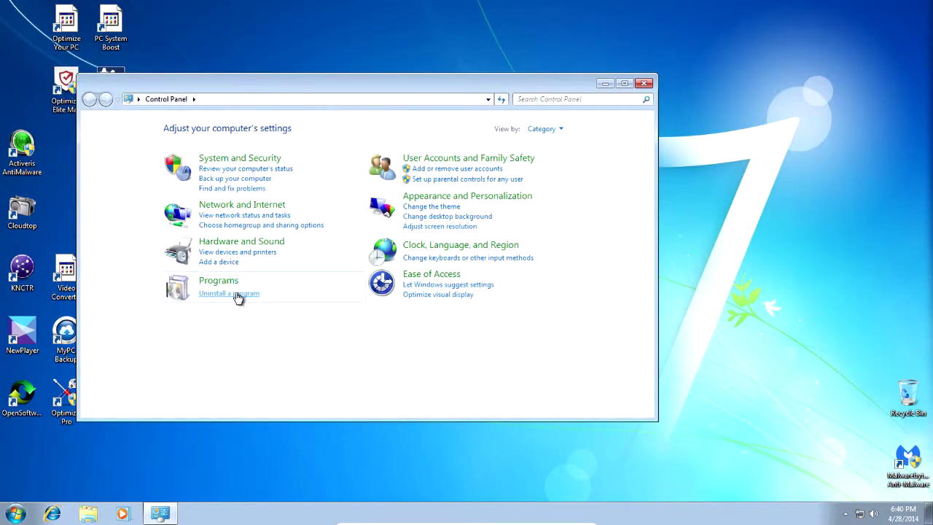
left_click(235, 294)
key("alt+Left")
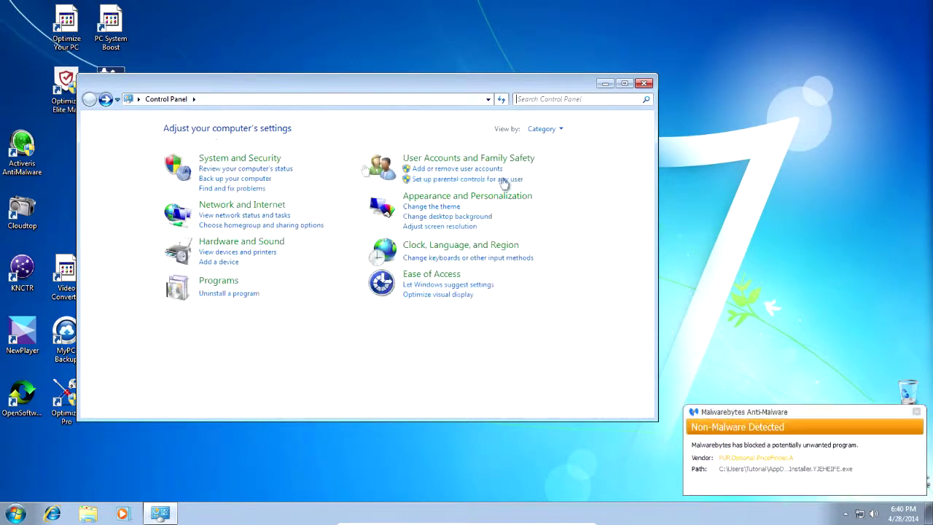
left_click(553, 131)
left_click(565, 161)
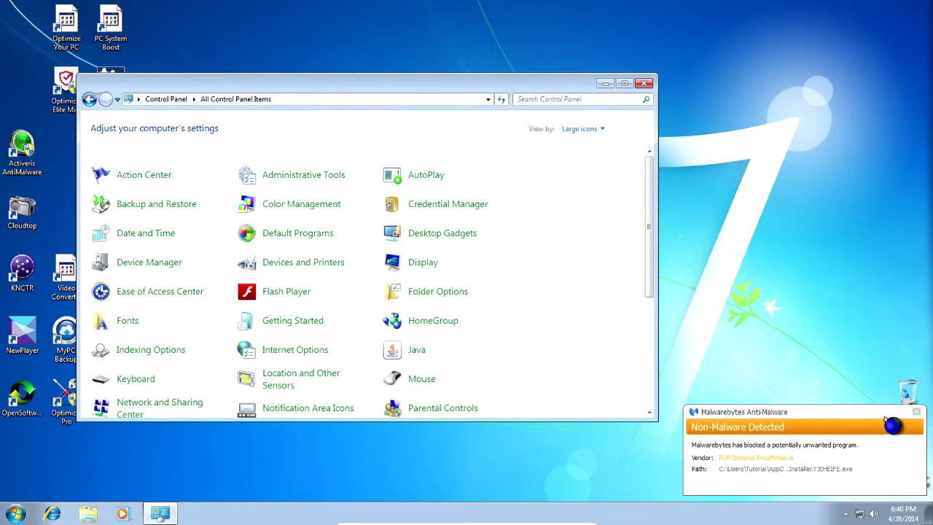
left_click(917, 412)
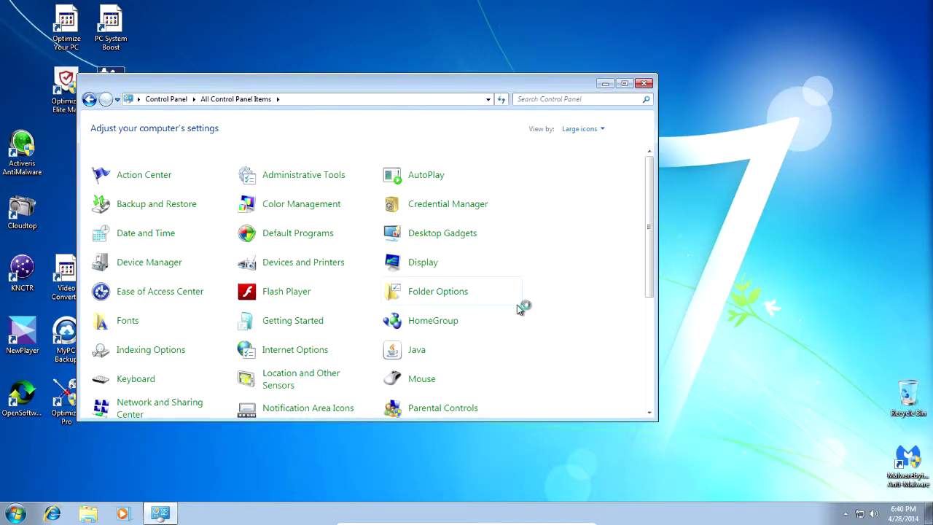
Open Programs and Features from the full set of Control Panel items.
scroll(518, 309, "down", 1)
left_click(255, 367)
scroll(264, 371, "up", 1)
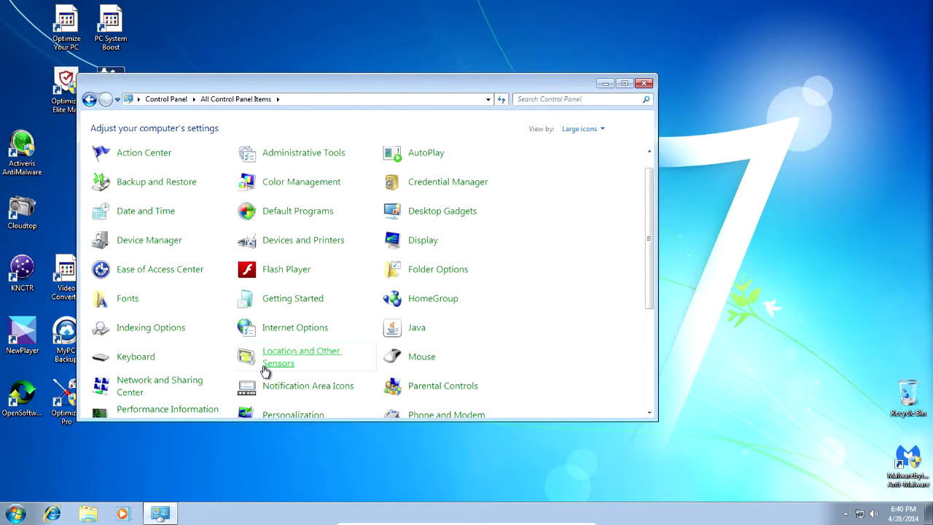
scroll(604, 313, "down", 5)
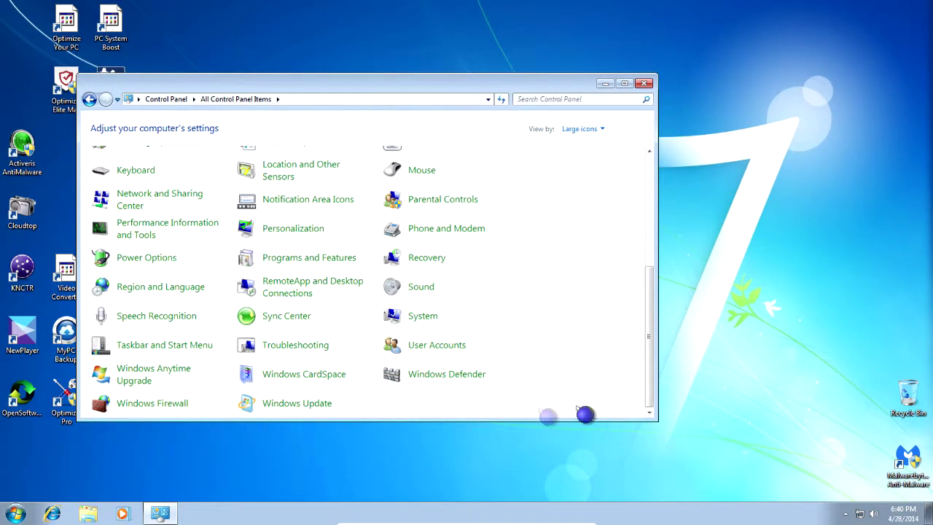
scroll(583, 406, "up", 2)
scroll(467, 350, "down", 2)
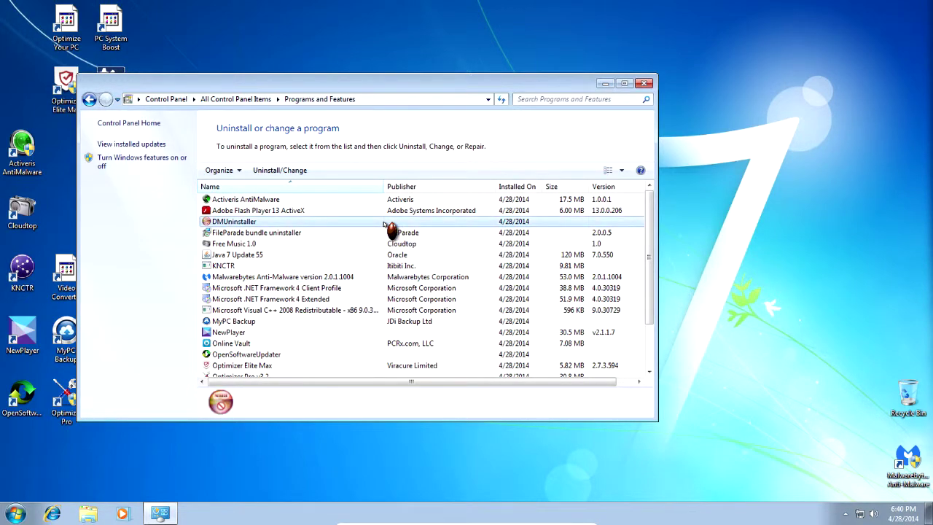
Sort the installed programs by publisher and return them to ascending name order.
left_click(433, 211)
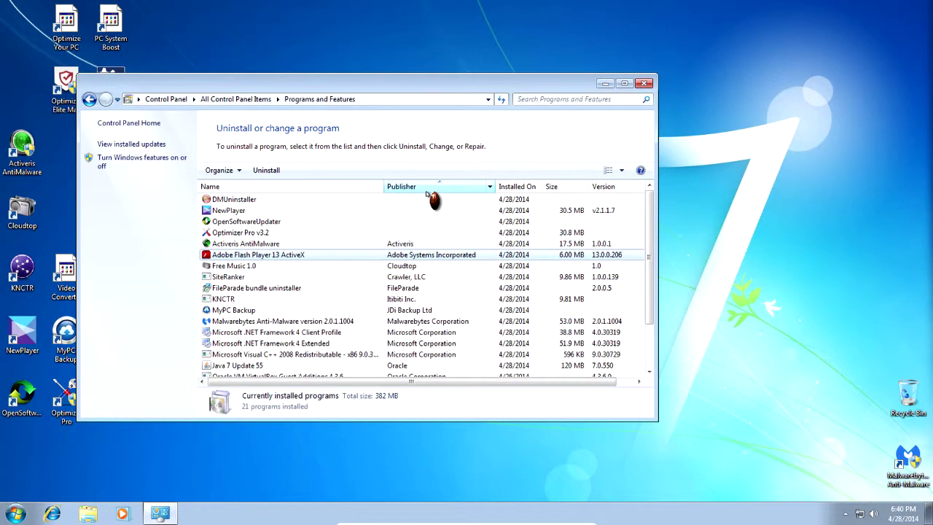
left_click(343, 191)
left_click(334, 191)
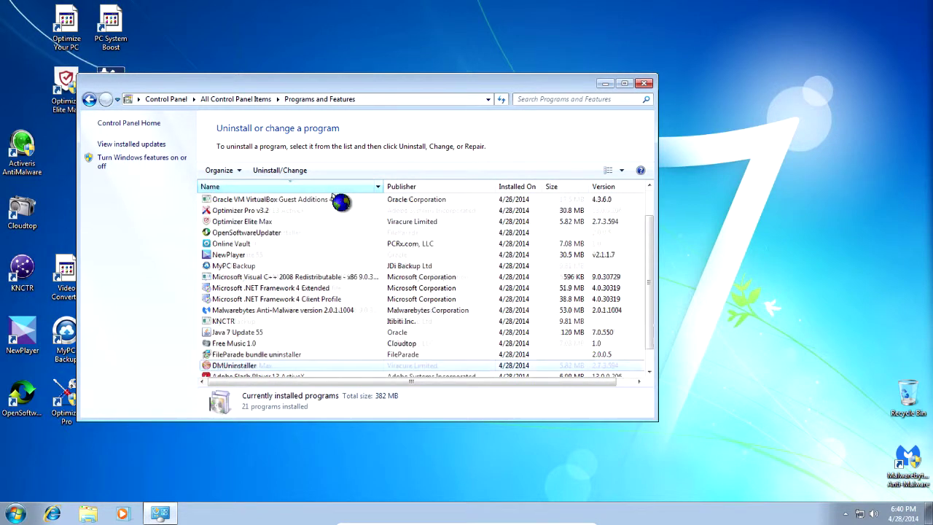
left_click(336, 188)
Uninstall Activeris AntiMalware, closing the special offer web page that its uninstaller opens.
left_click(337, 200)
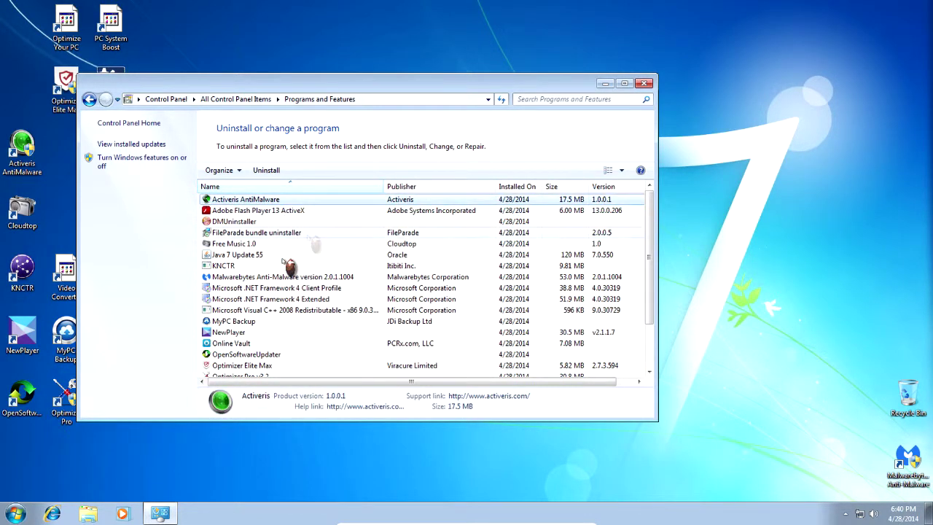
left_click(906, 460)
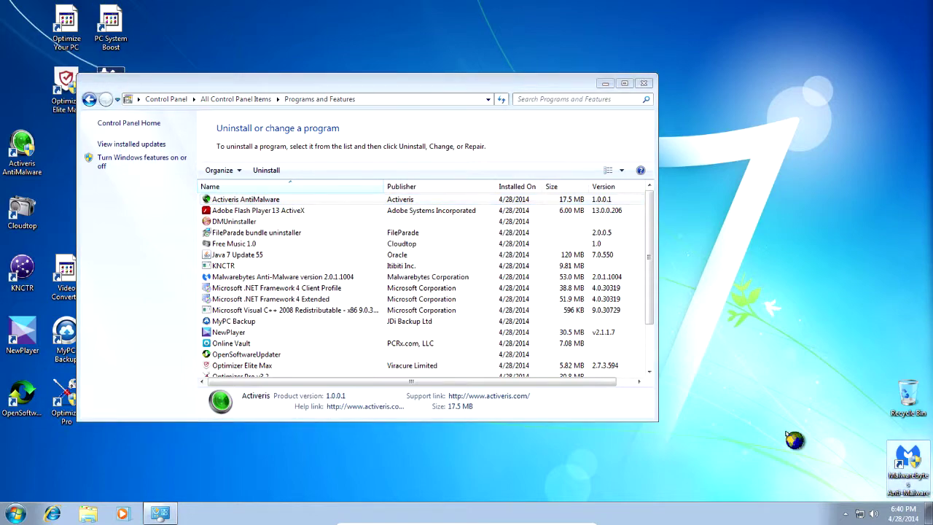
left_click(460, 199)
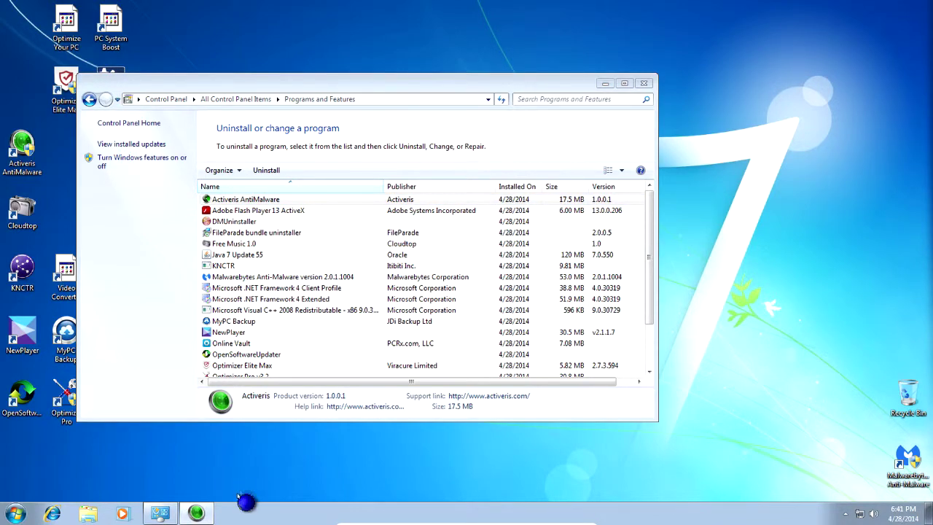
left_click(530, 295)
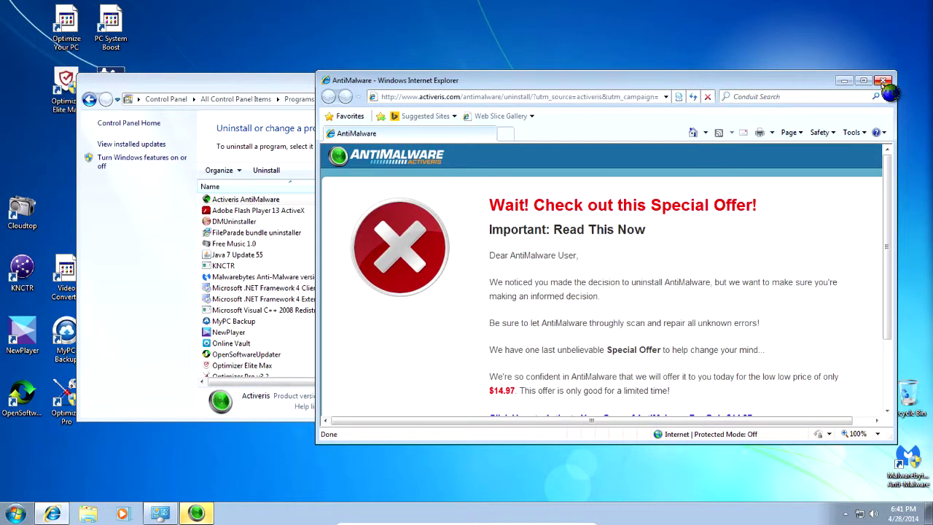
left_click(883, 82)
left_click(583, 300)
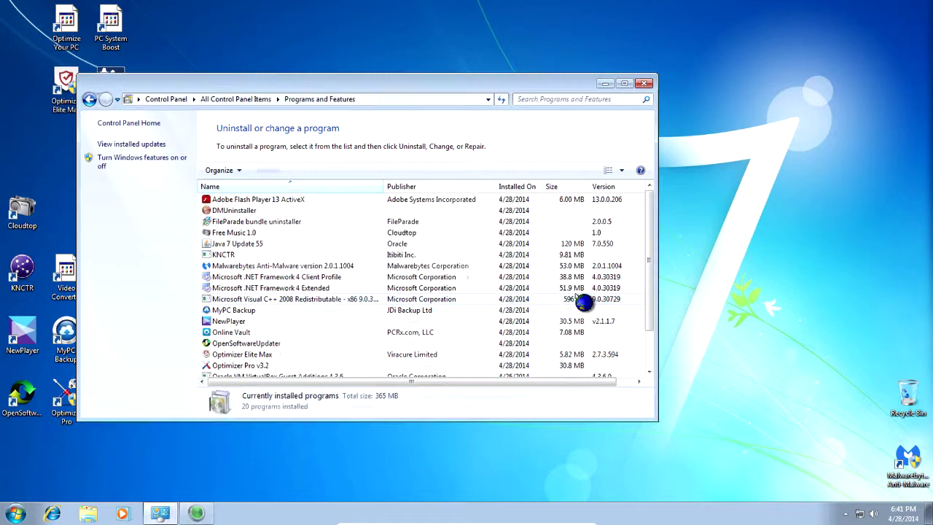
Remove DMUninstaller from the installed programs list, dismissing the Malwarebytes notification.
left_click(315, 199)
left_click(292, 210)
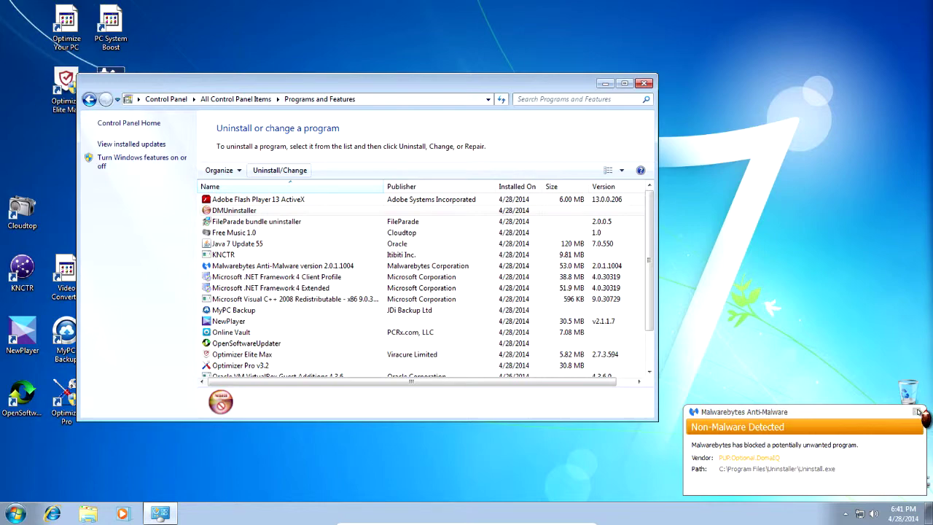
left_click(918, 412)
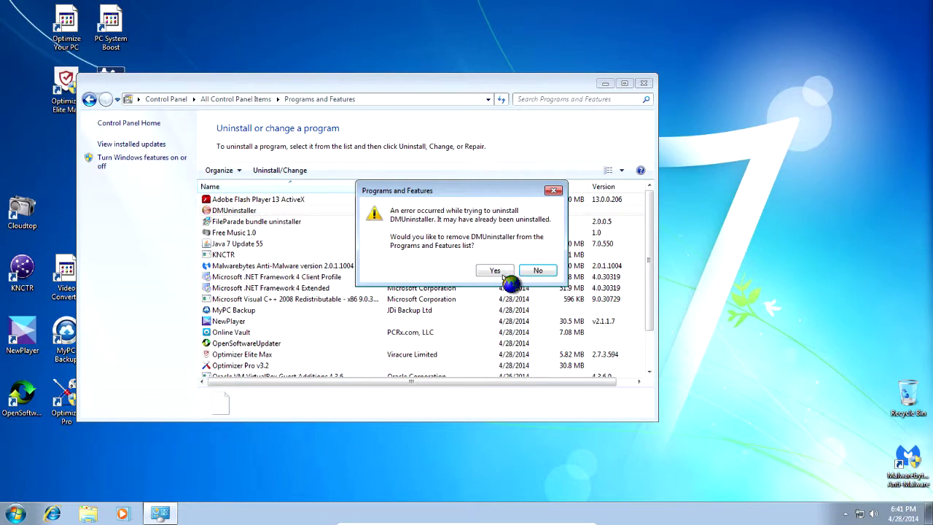
left_click(495, 270)
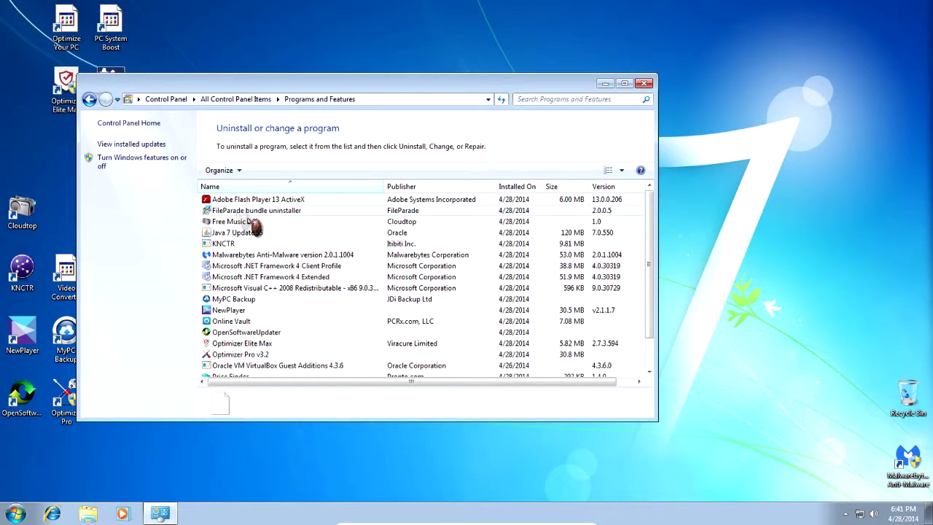
Uninstall the FileParade bundle uninstaller.
left_click(343, 210)
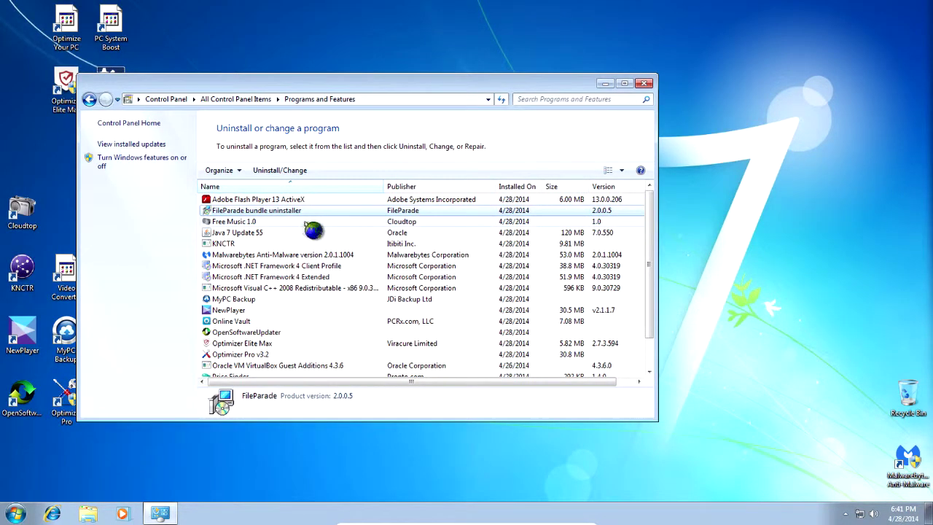
left_click(298, 172)
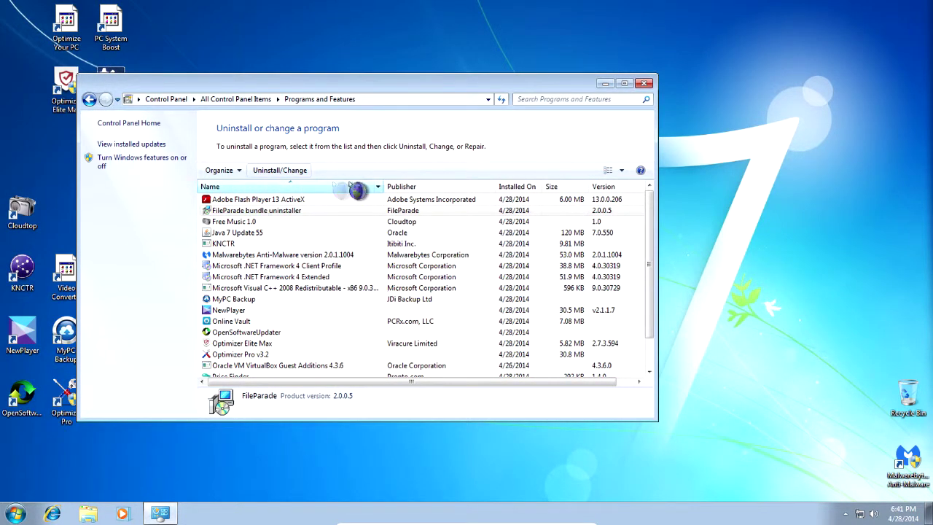
left_click(296, 173)
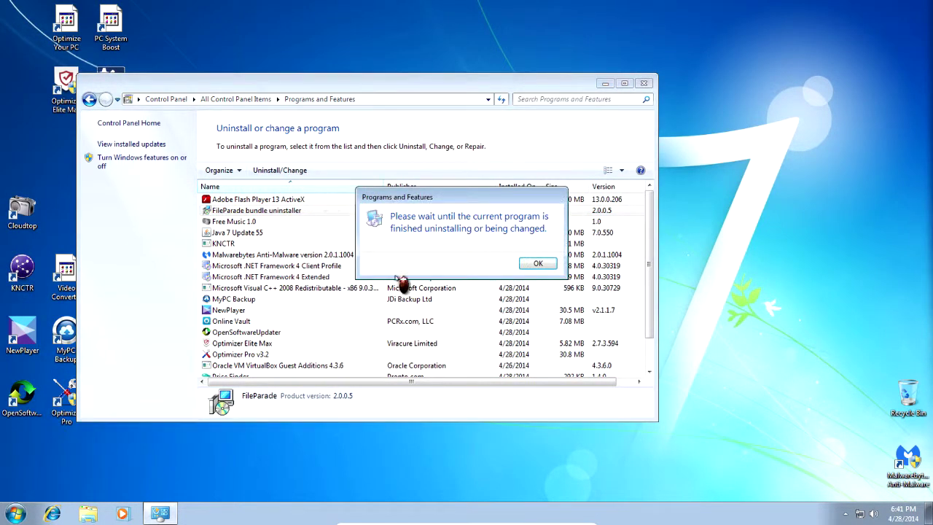
left_click(535, 265)
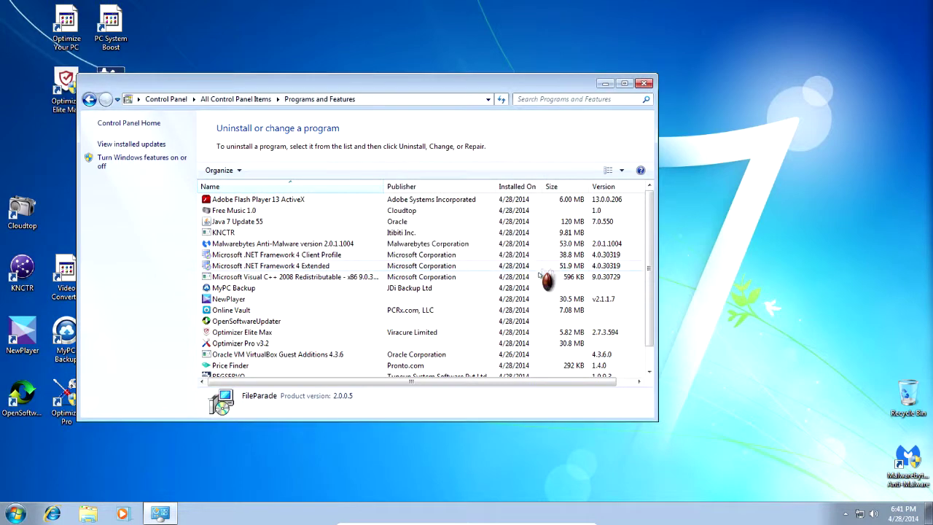
Uninstall Free Music 1.0 and KNCTR.
left_click(583, 211)
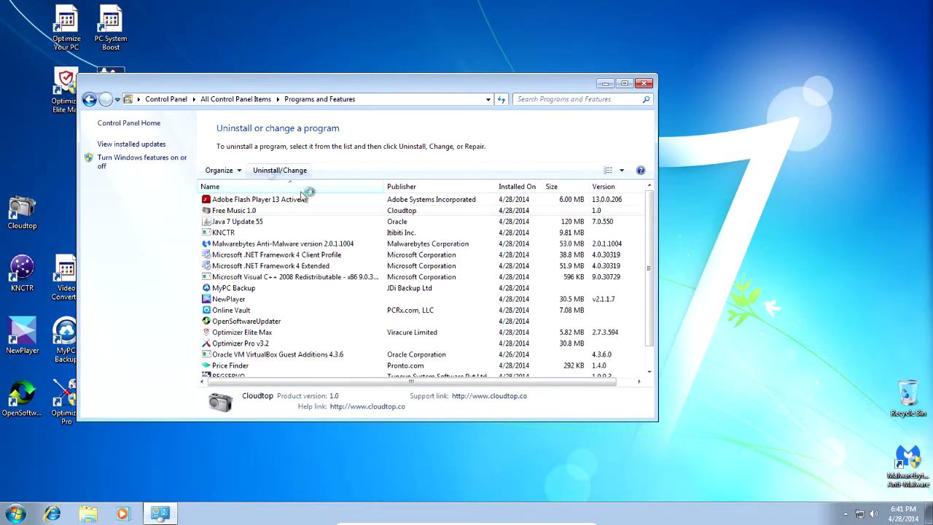
left_click(558, 298)
left_click(299, 221)
left_click(266, 170)
left_click(527, 298)
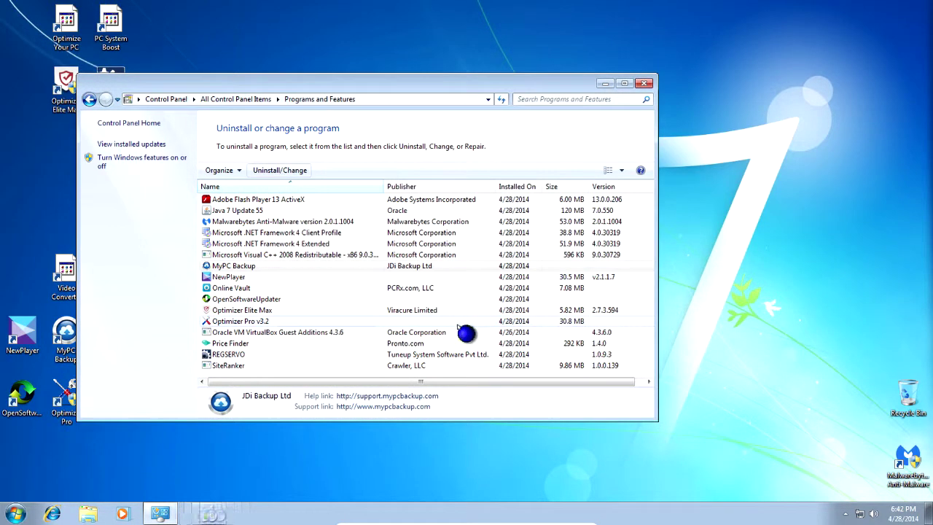
Uninstall MyPC Backup, and reopen Programs and Features from Control Panel.
double_click(348, 265)
left_click(558, 298)
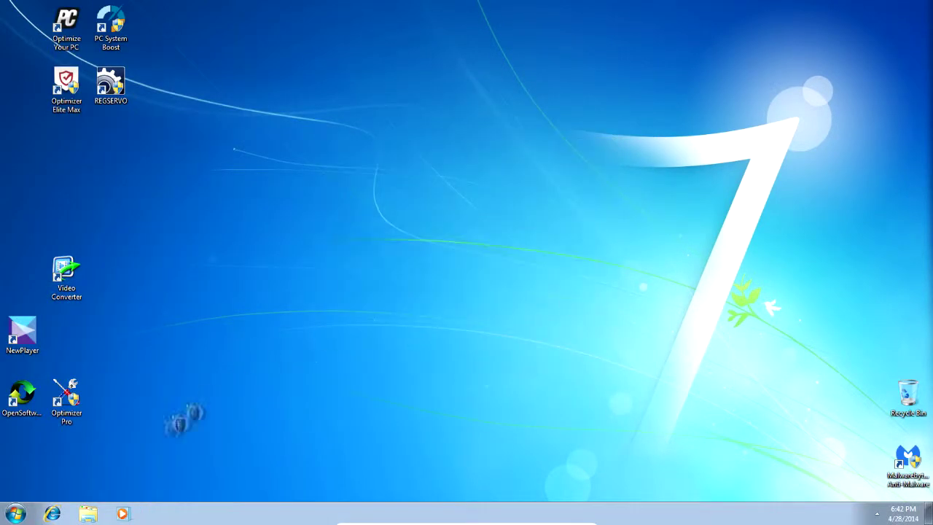
key("super")
left_click(235, 385)
scroll(342, 313, "down", 5)
left_click(318, 279)
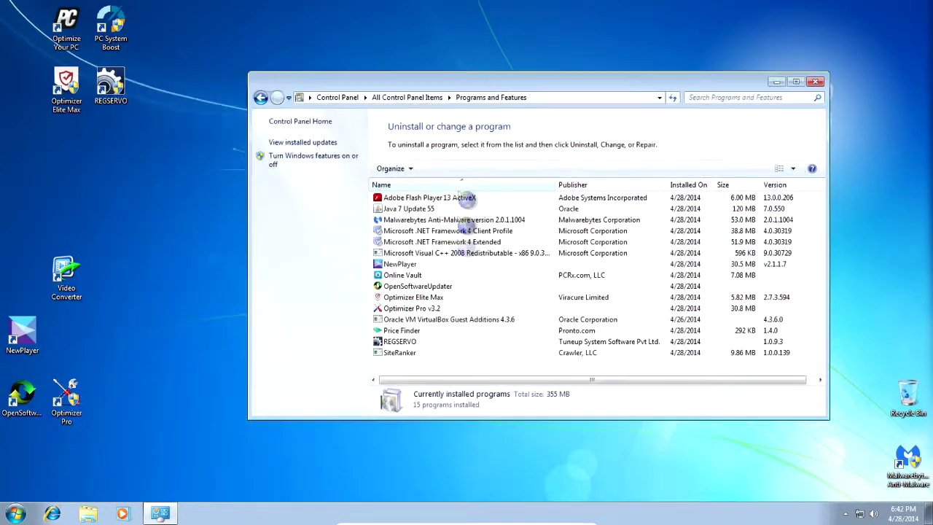
Uninstall REGSERVO and SiteRanker.
left_click(437, 342)
left_click(459, 168)
left_click(519, 298)
left_click(559, 296)
left_click(438, 341)
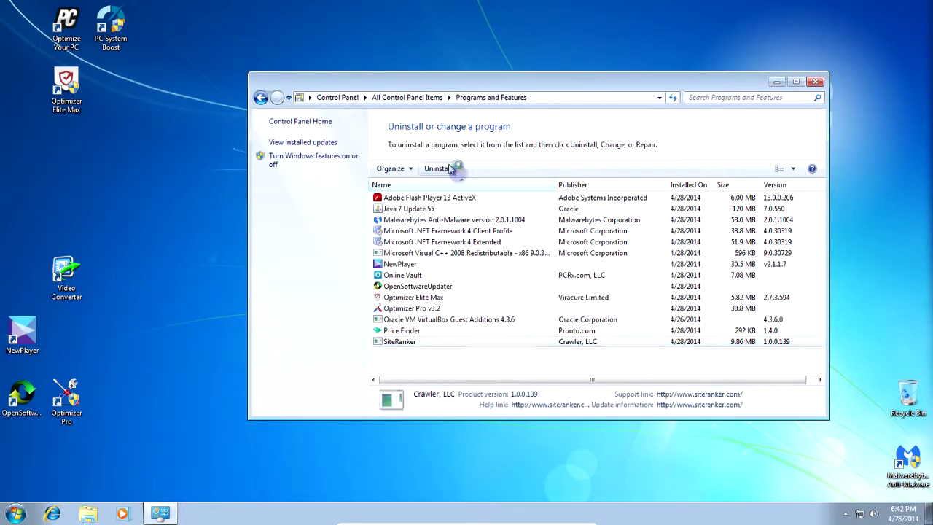
left_click(452, 168)
Uninstall Price Finder, dismiss the compatibility assistant, and minimize the Malwarebytes window.
left_click(401, 330)
left_click(438, 168)
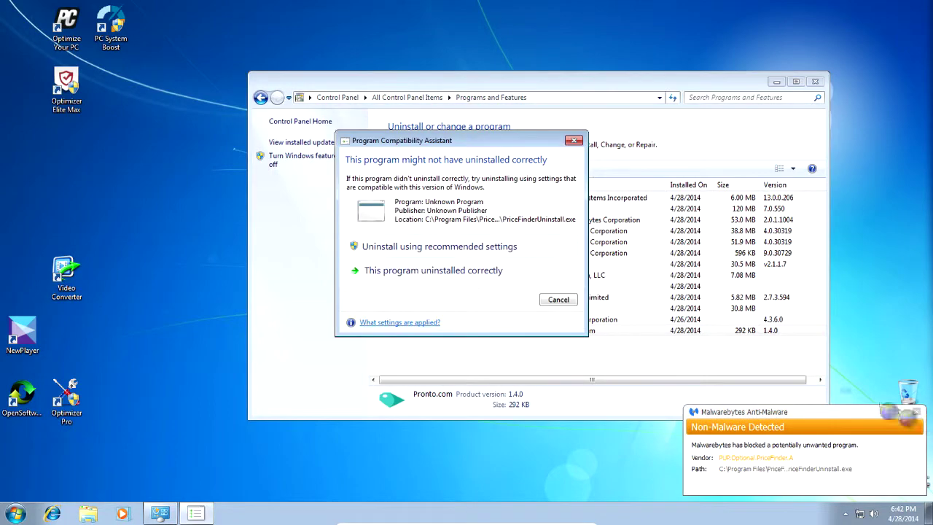
left_click(558, 299)
left_click(442, 169)
left_click(916, 411)
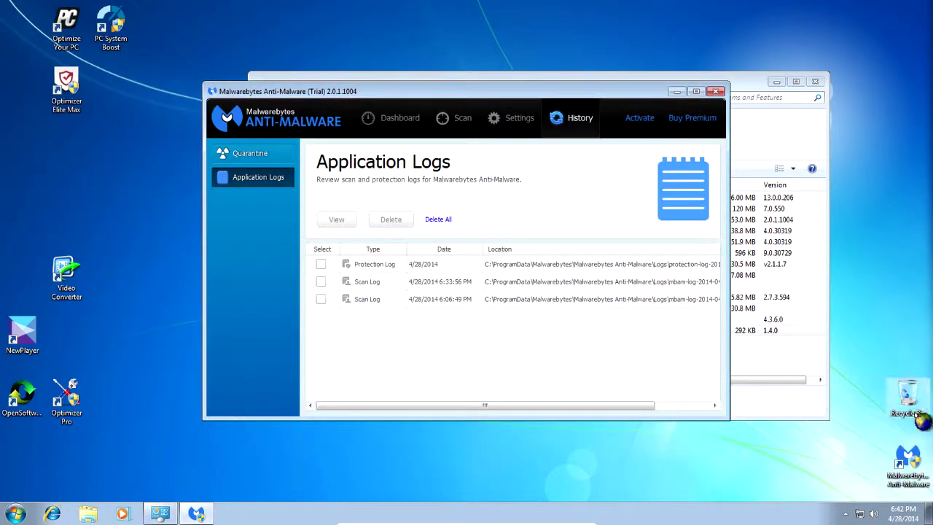
left_click(680, 90)
Uninstall Optimizer Pro v3.2, closing the web page it opens and the Malwarebytes alert.
left_click(496, 270)
left_click(482, 309)
left_click(475, 322)
double_click(505, 308)
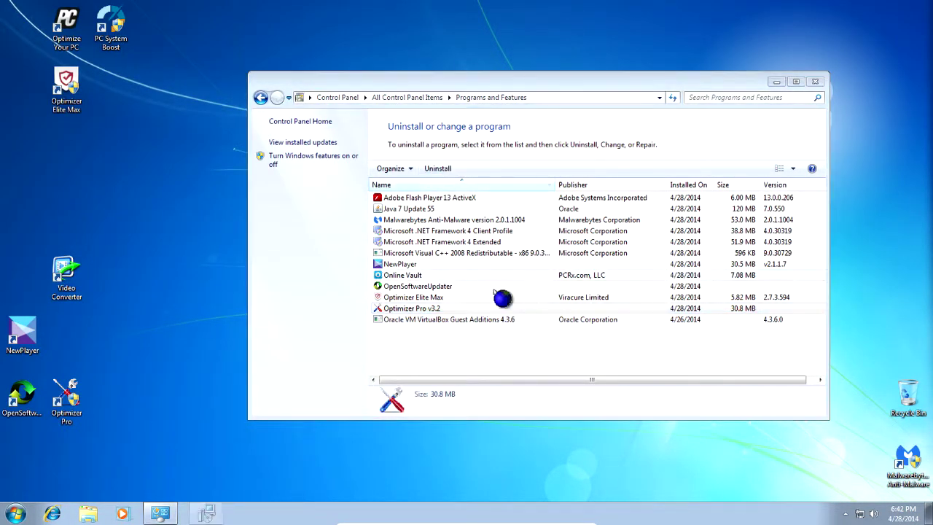
left_click(497, 270)
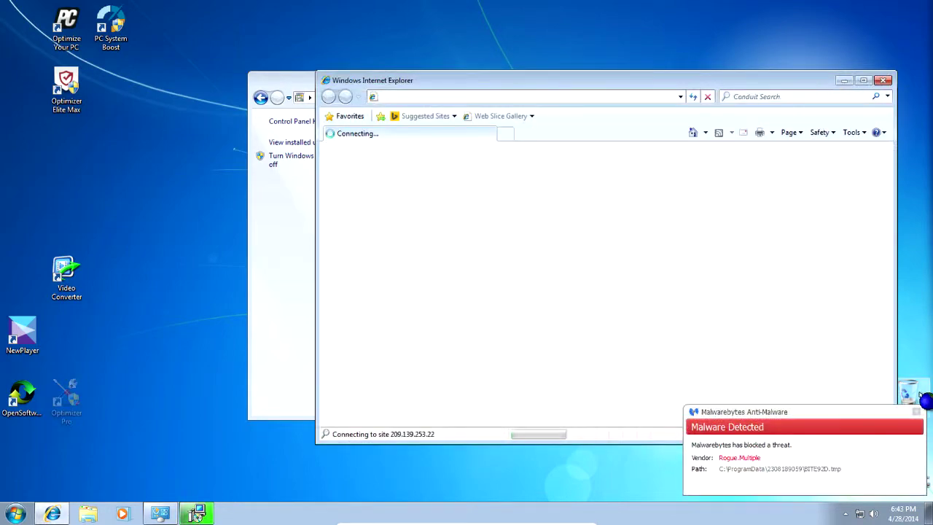
left_click(883, 81)
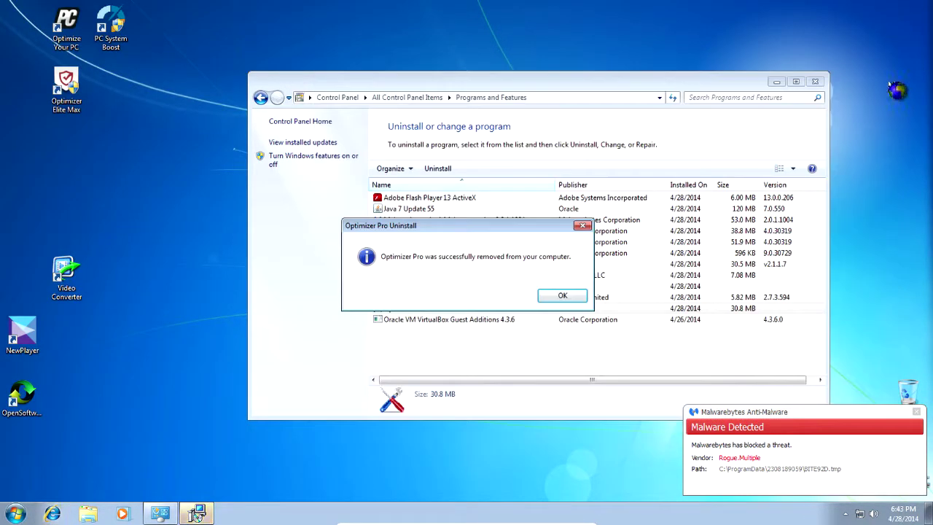
left_click(562, 295)
left_click(916, 411)
Uninstall Optimizer Elite Max and close the browser window it opens.
left_click(627, 309)
double_click(621, 298)
left_click(520, 297)
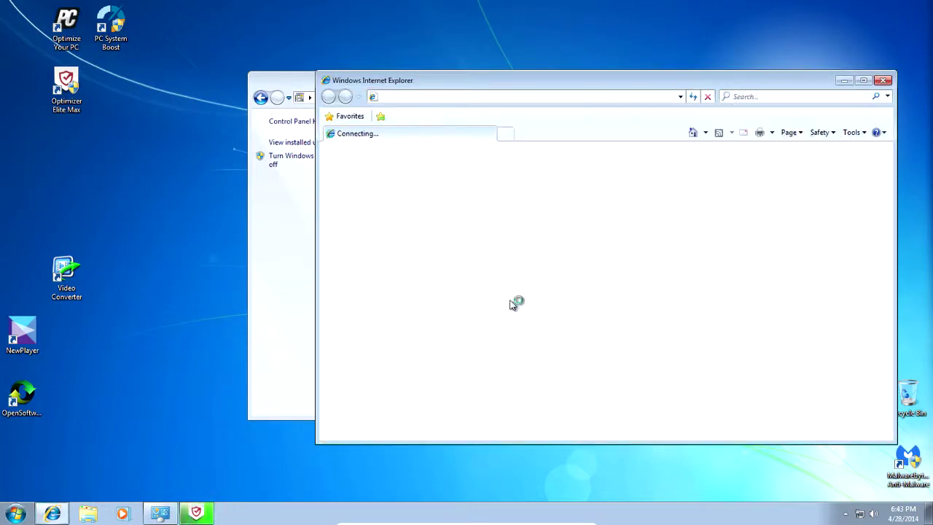
left_click(883, 80)
left_click(582, 295)
Uninstall OpenSoftwareUpdater and Online Vault.
left_click(510, 286)
left_click(447, 168)
left_click(537, 349)
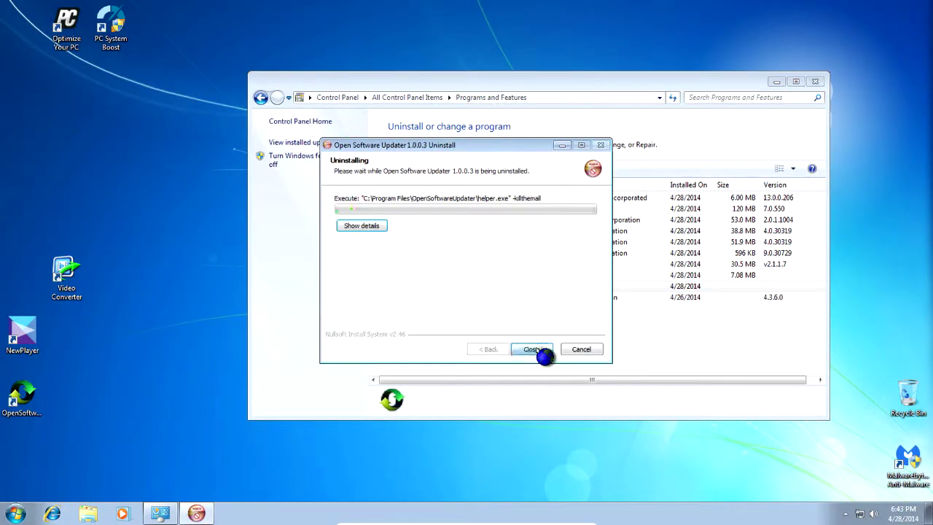
double_click(474, 276)
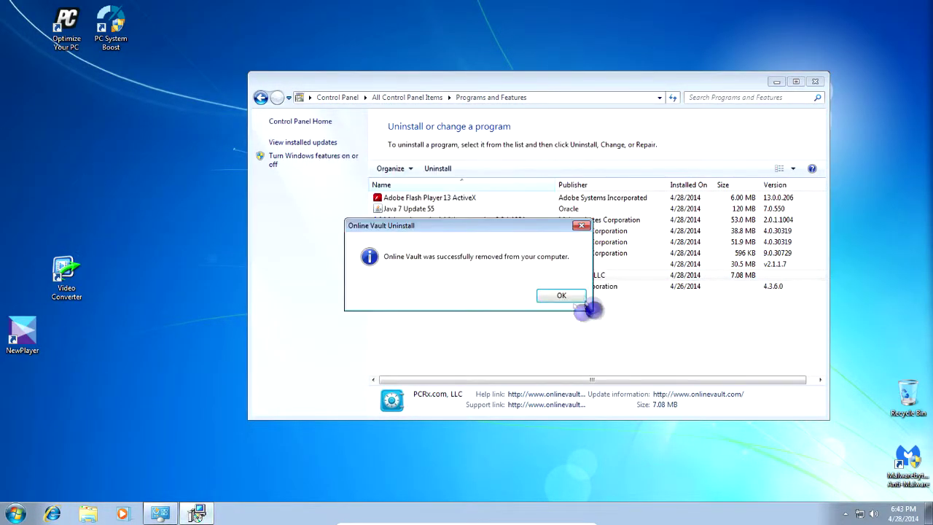
left_click(562, 296)
Uninstall NewPlayer through its uninstall wizard.
left_click(408, 264)
left_click(442, 169)
left_click(529, 349)
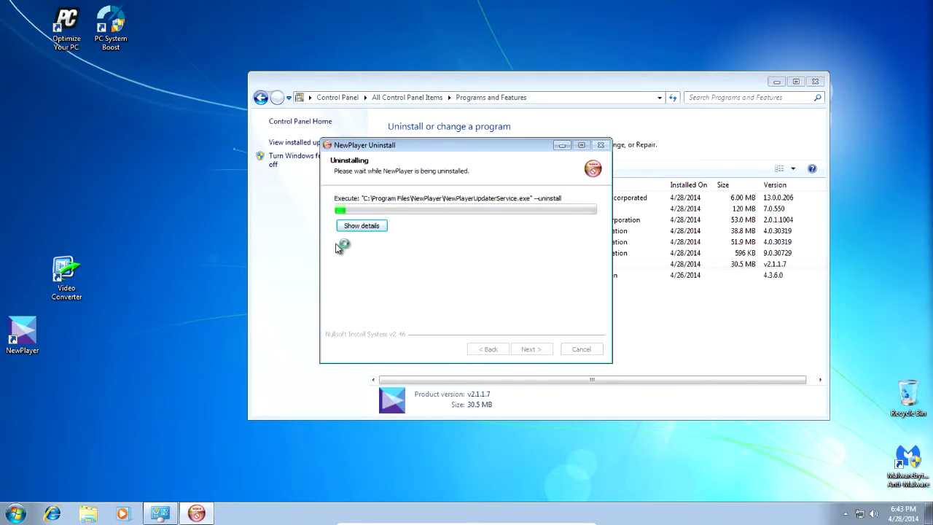
left_click(254, 324)
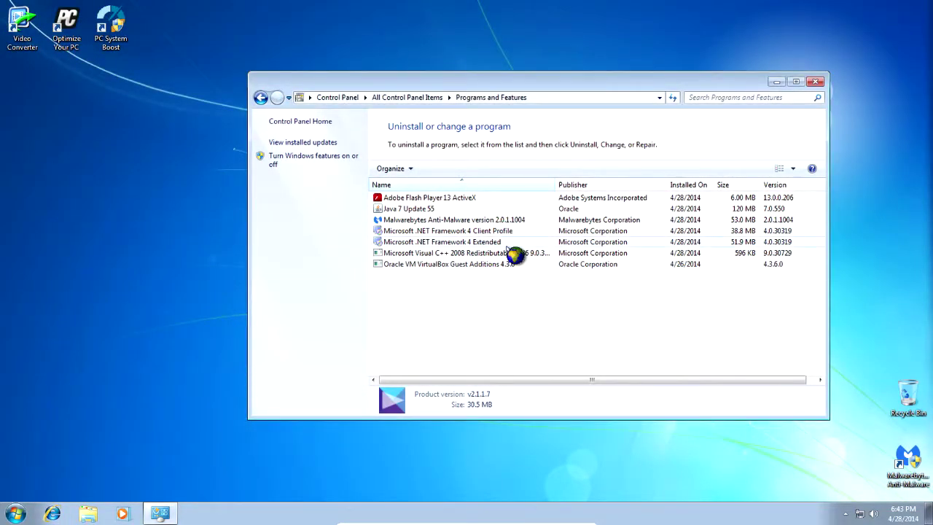
Review the remaining Microsoft, Java and Adobe entries among the installed programs, and close Programs and Features.
left_click(520, 242)
left_click(517, 232)
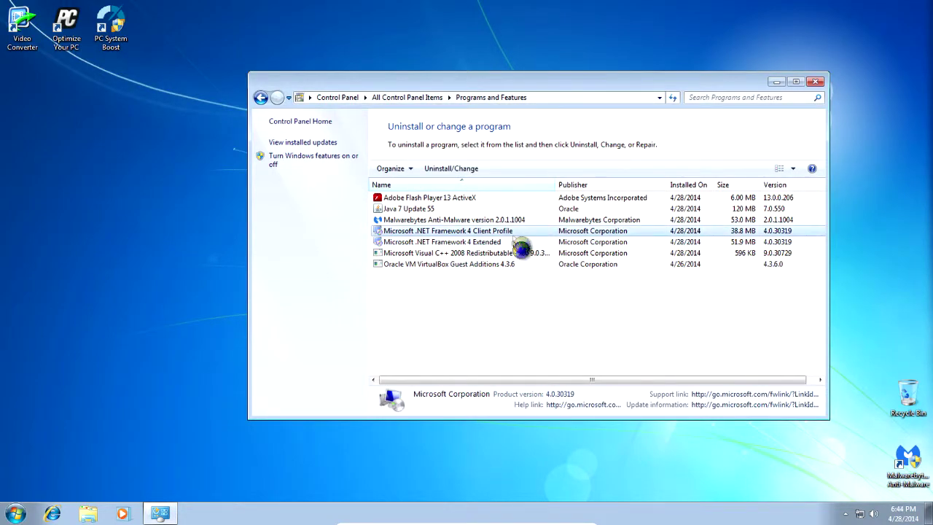
left_click(521, 254)
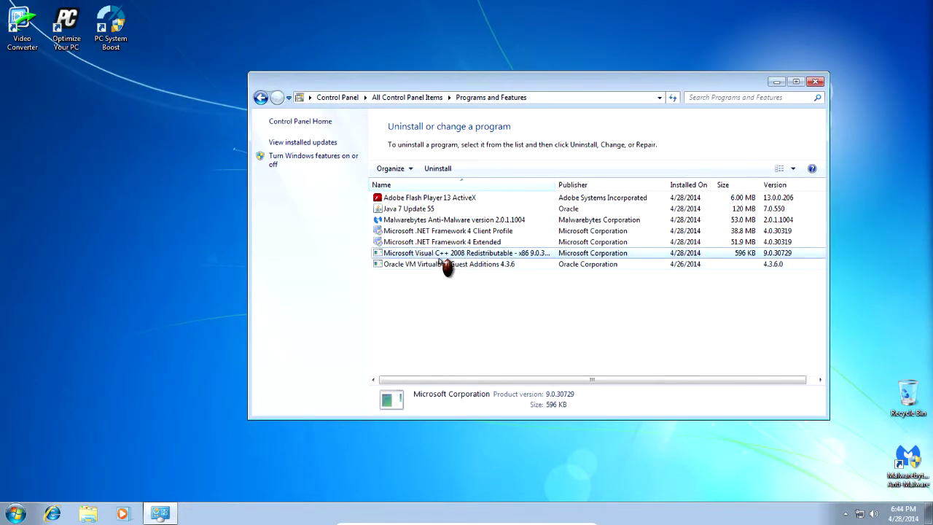
left_click(431, 210)
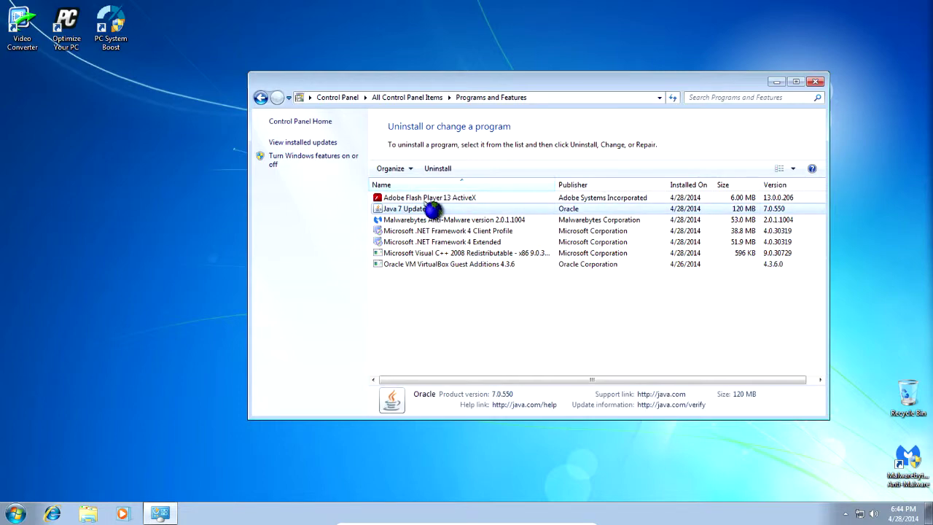
left_click(431, 198)
left_click(457, 319)
left_click(815, 82)
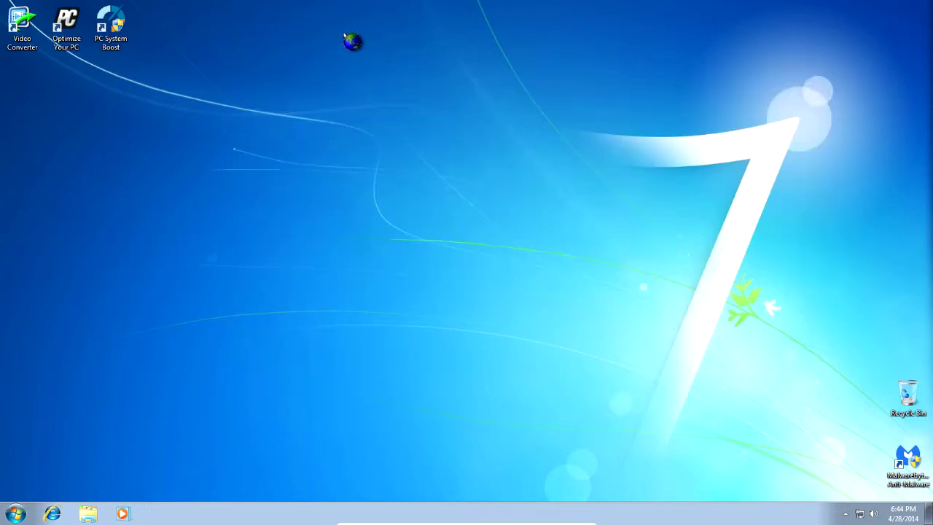
Move the Video Converter, Optimize Your PC and PC System Boost shortcuts together toward the middle of the desktop.
left_click_drag(191, 97, 2, 3)
left_click_drag(66, 27, 376, 151)
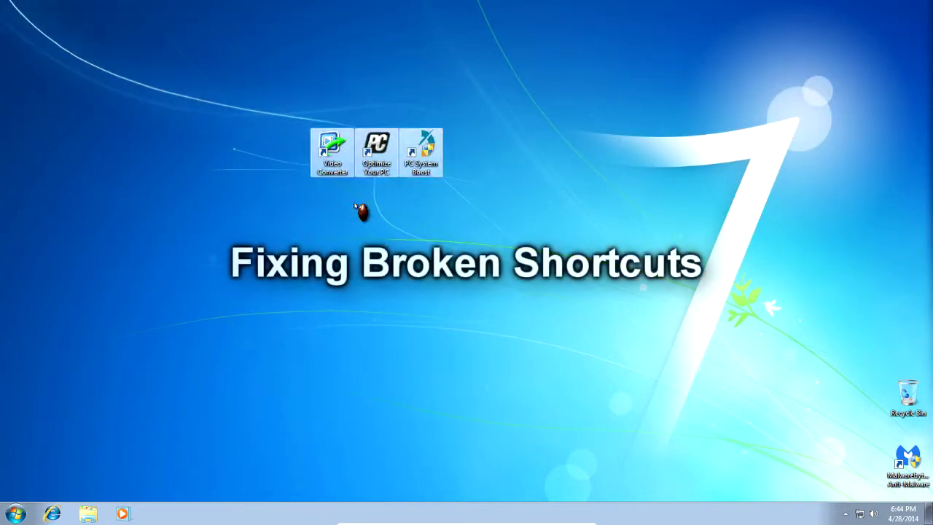
right_click(374, 167)
left_click(328, 237)
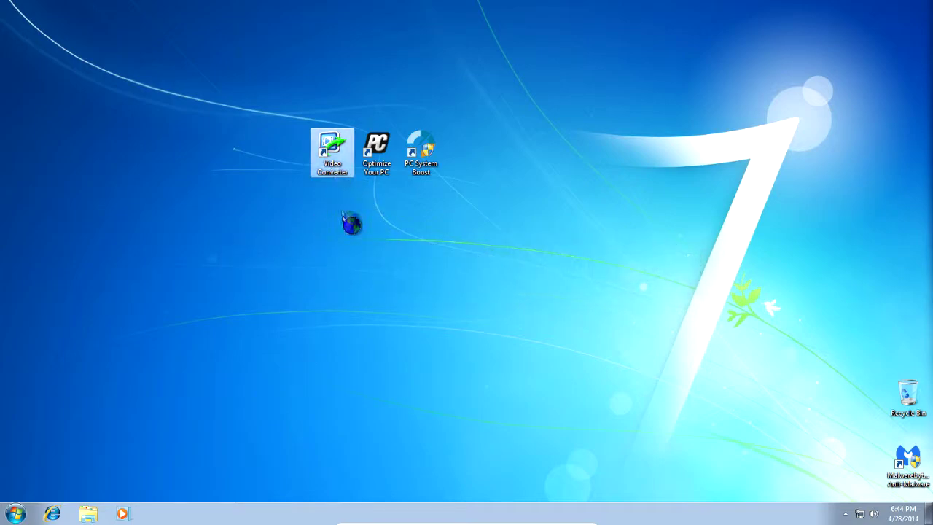
Try the Video Converter shortcut's file location, delete the broken shortcut, and close the folder window.
right_click(328, 153)
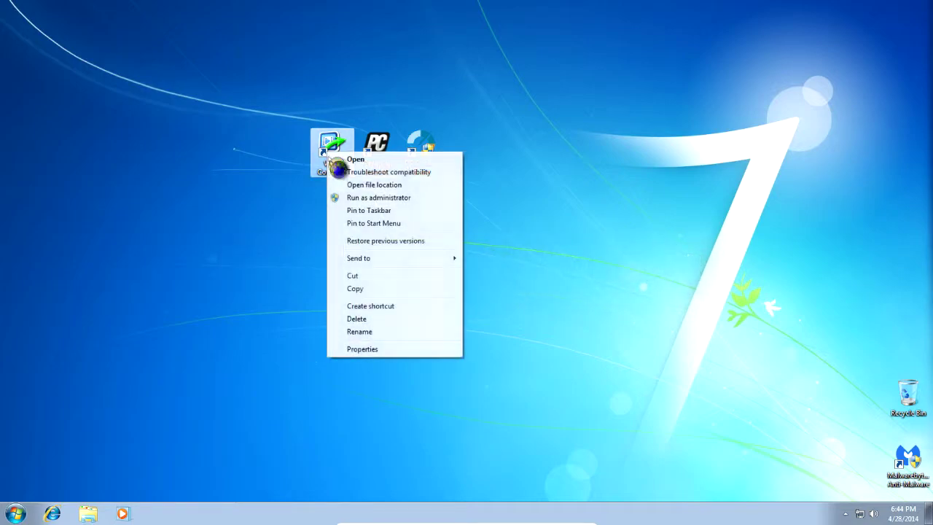
left_click(437, 187)
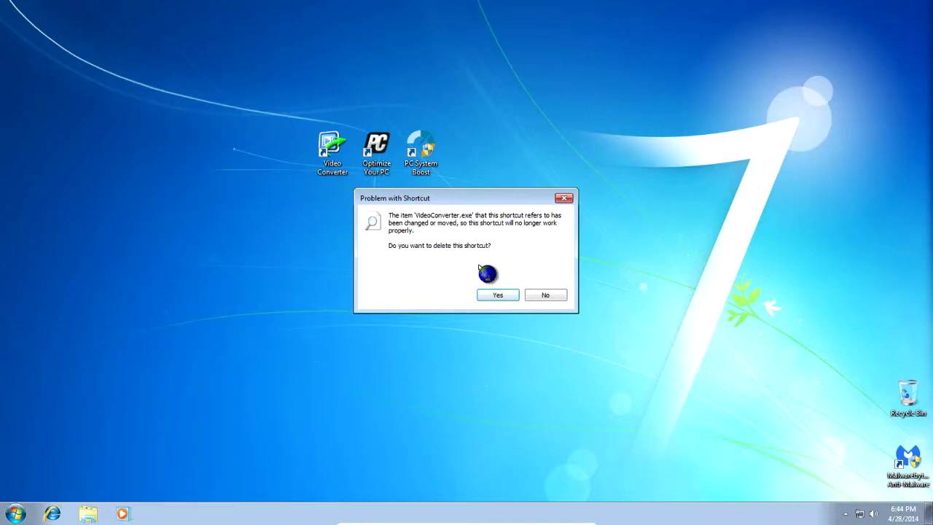
left_click(497, 295)
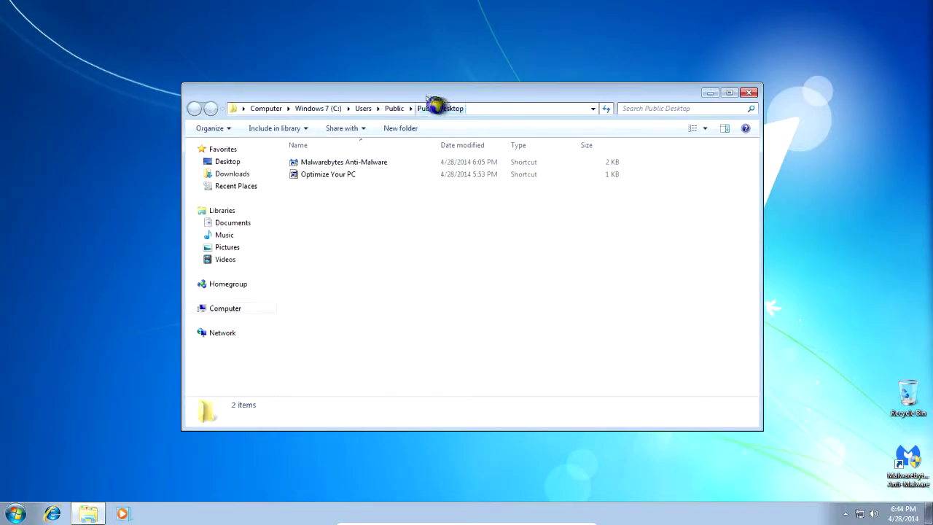
left_click(748, 92)
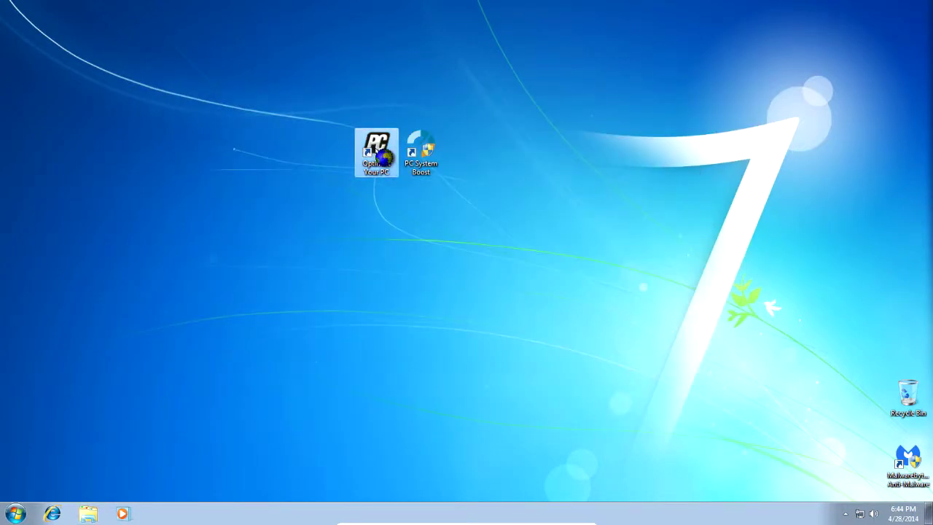
Check the Optimize Your PC shortcut's file location, delete the broken shortcut, and close the folder window.
right_click(375, 150)
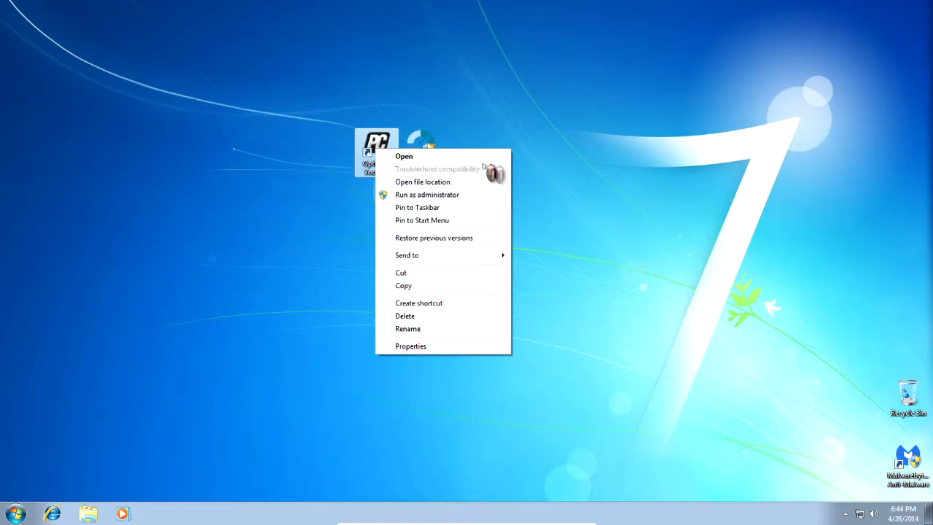
left_click(470, 182)
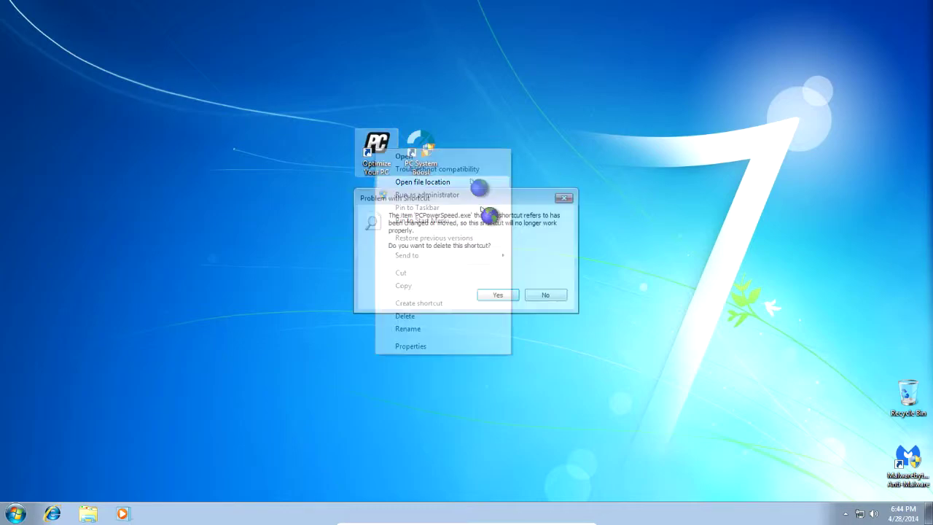
left_click(500, 297)
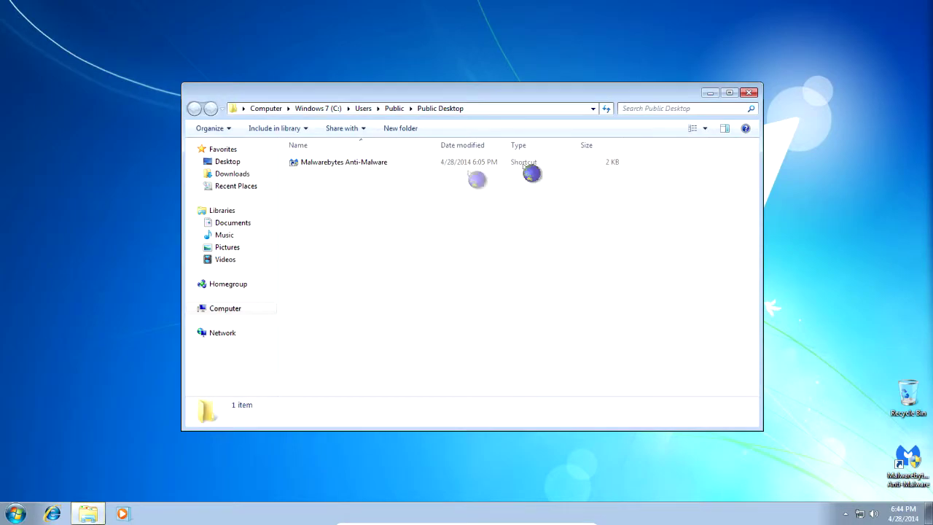
left_click(749, 93)
Check the PC System Boost shortcut's file location, delete the broken shortcut, and close the folder window.
right_click(443, 142)
right_click(431, 143)
left_click(443, 178)
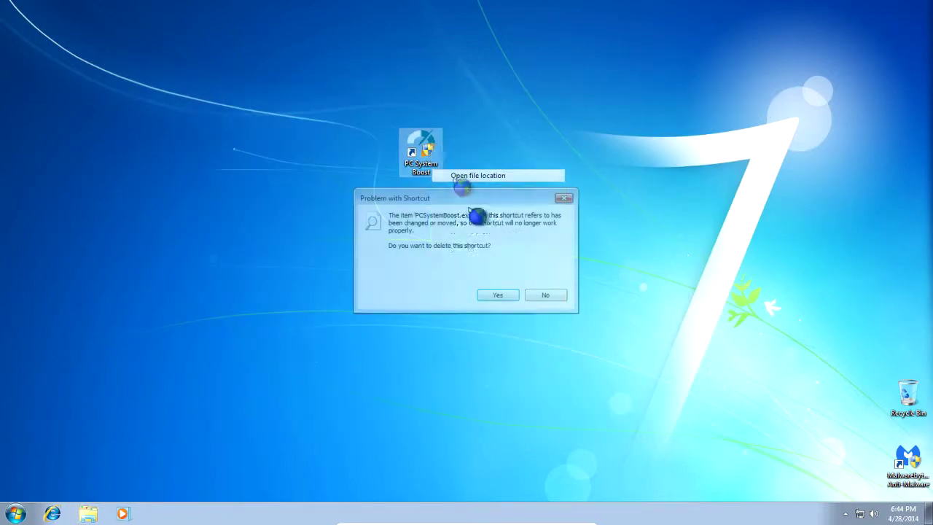
left_click(497, 295)
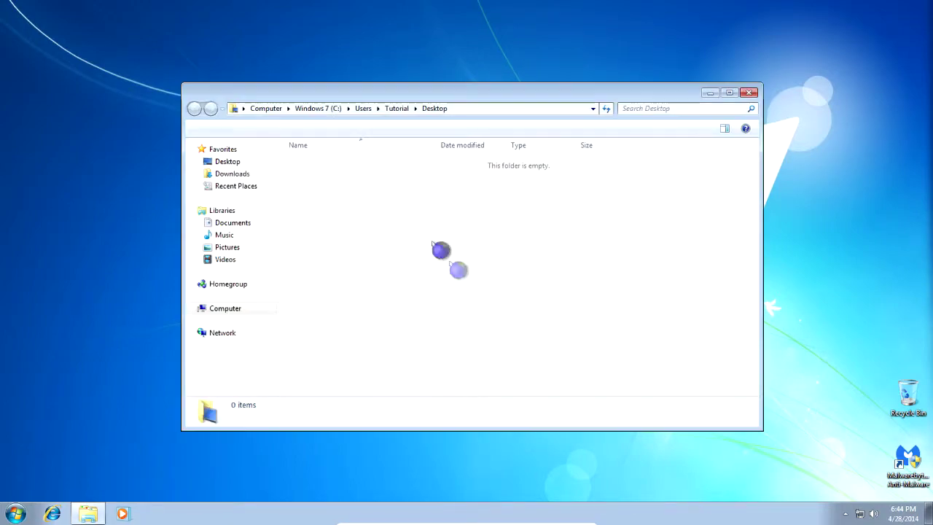
left_click(748, 93)
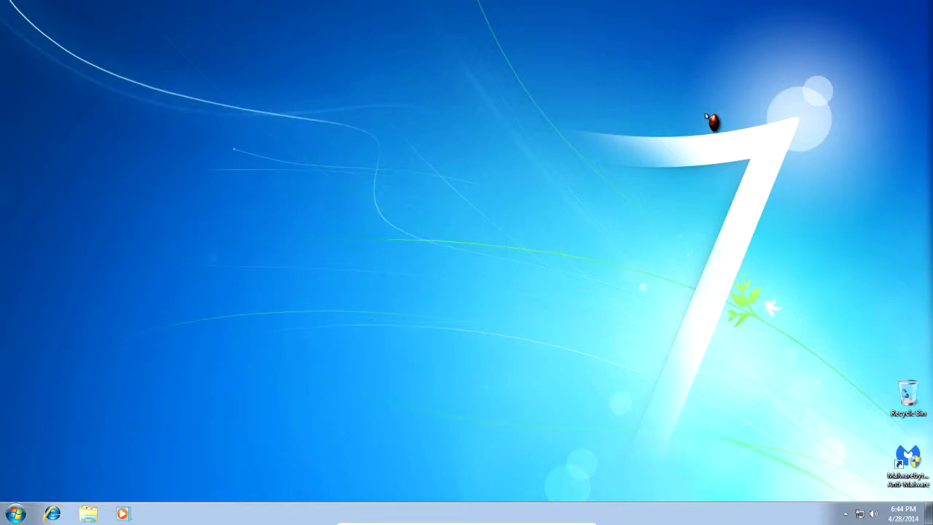
Examine the Malwarebytes Anti-Malware shortcut's file location and its parent Program Files folder, and close the folder window.
right_click(913, 481)
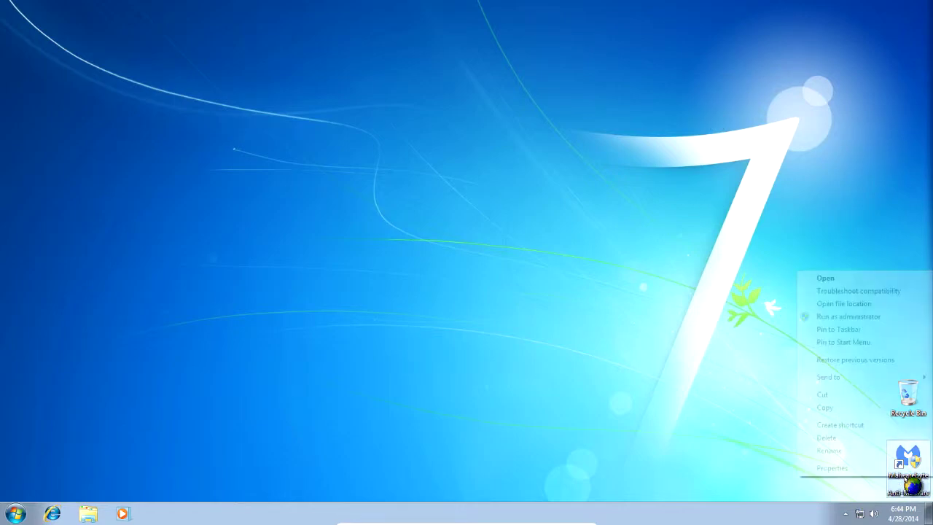
left_click(880, 304)
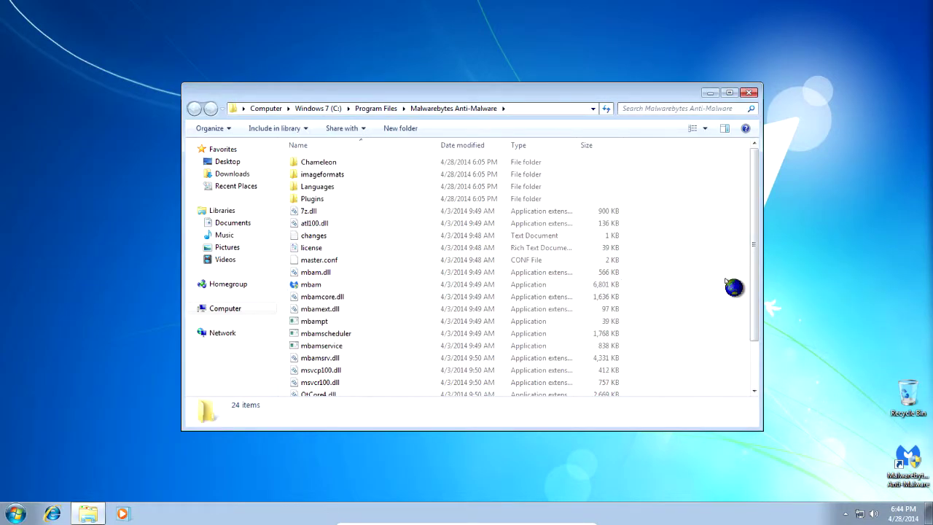
left_click(749, 92)
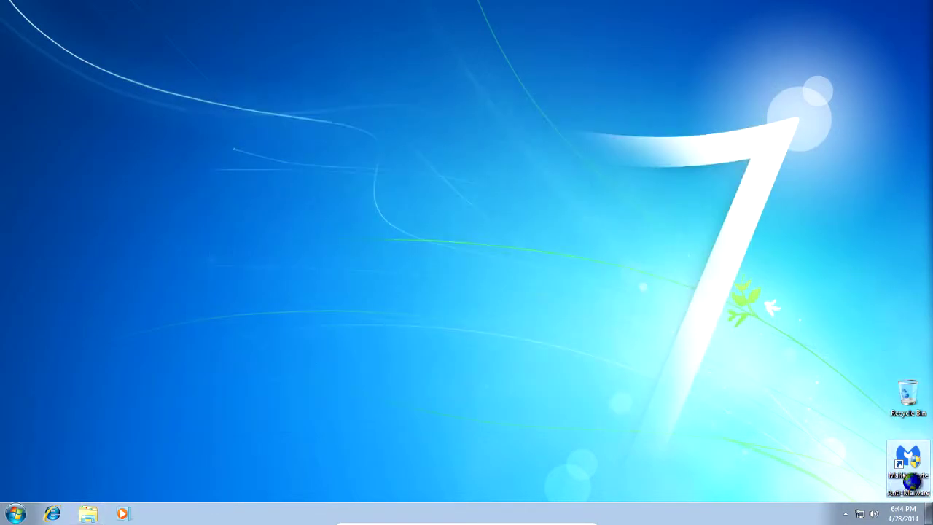
right_click(912, 481)
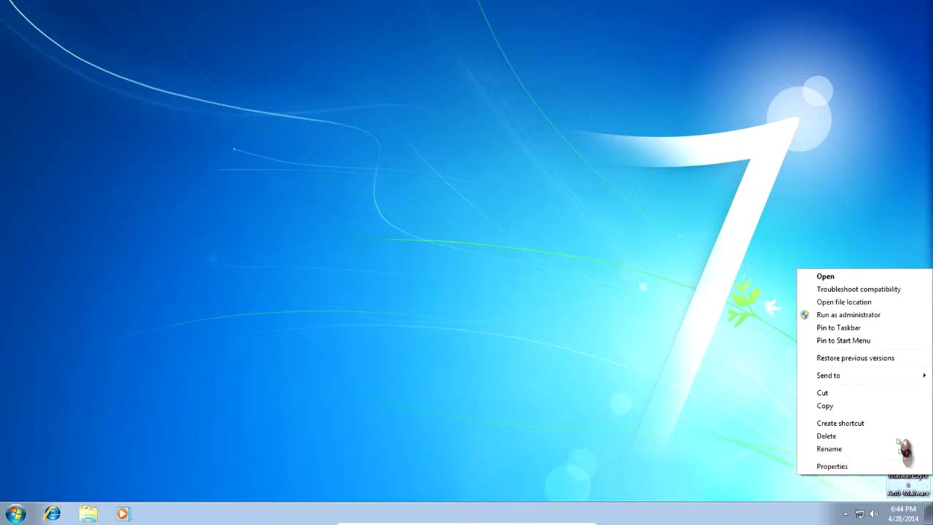
left_click(872, 302)
left_click(710, 243)
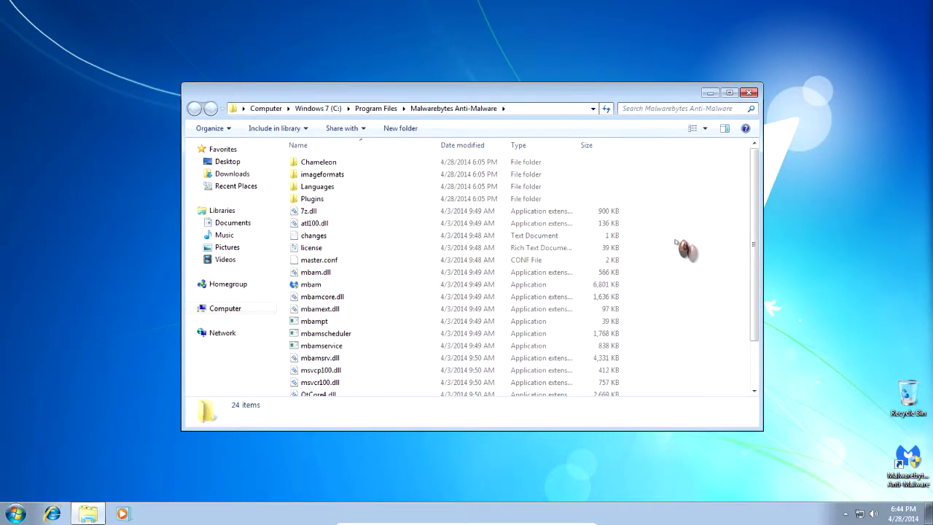
left_click(377, 108)
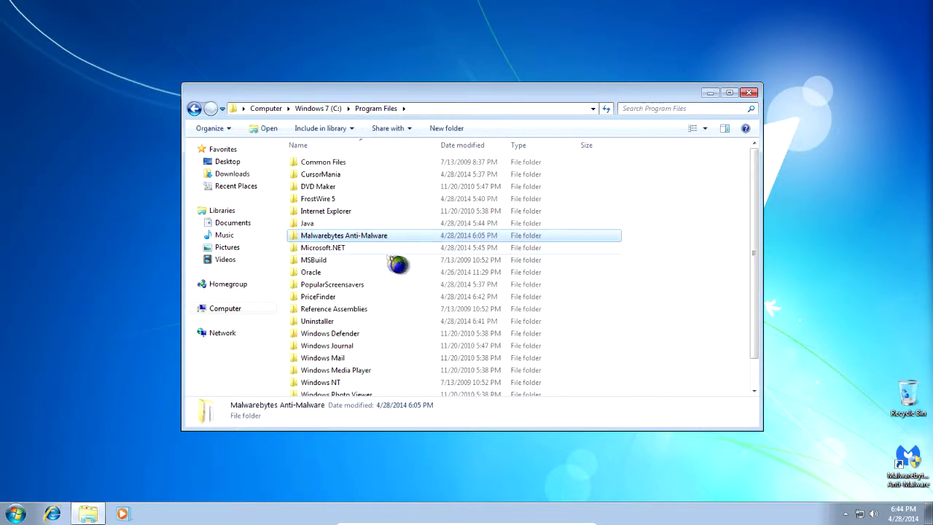
left_click(748, 92)
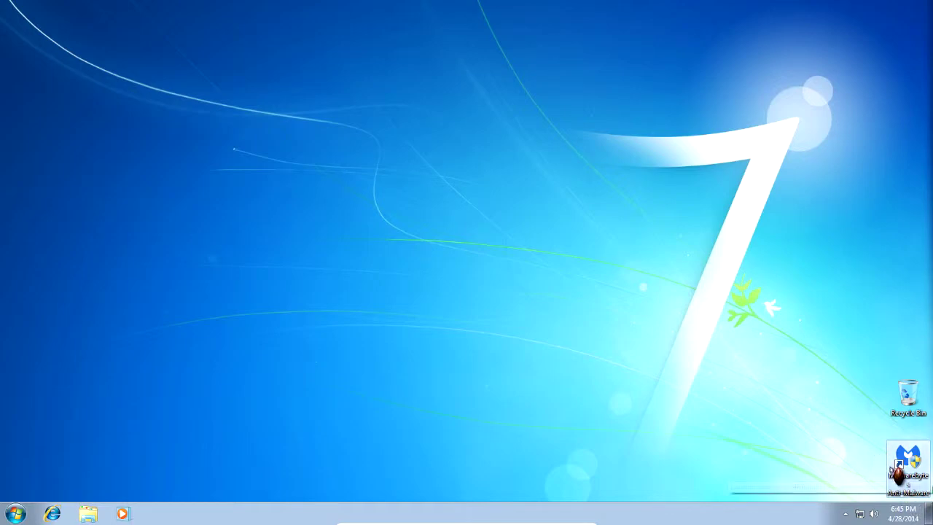
Move the Recycle Bin to the desktop's upper-left corner and place the Malwarebytes Anti-Malware shortcut below it.
left_click_drag(908, 408, 18, 14)
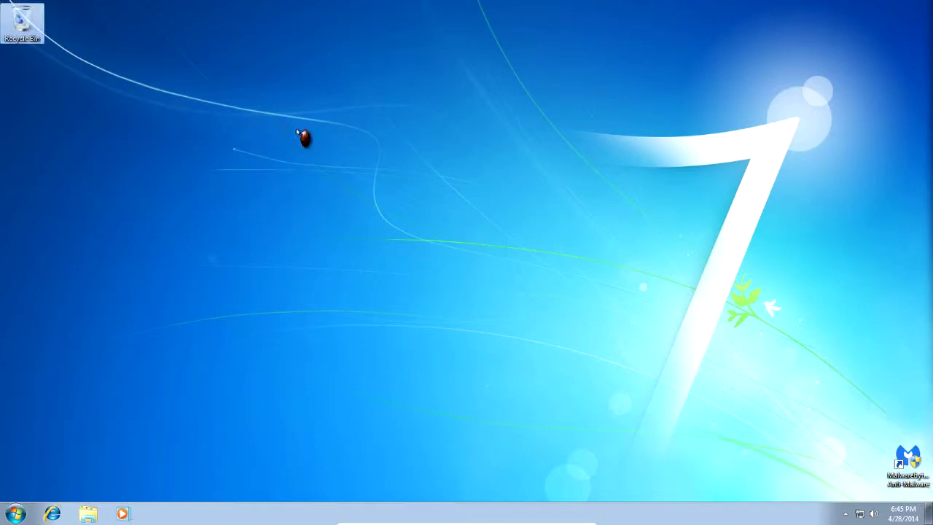
left_click_drag(907, 463, 20, 86)
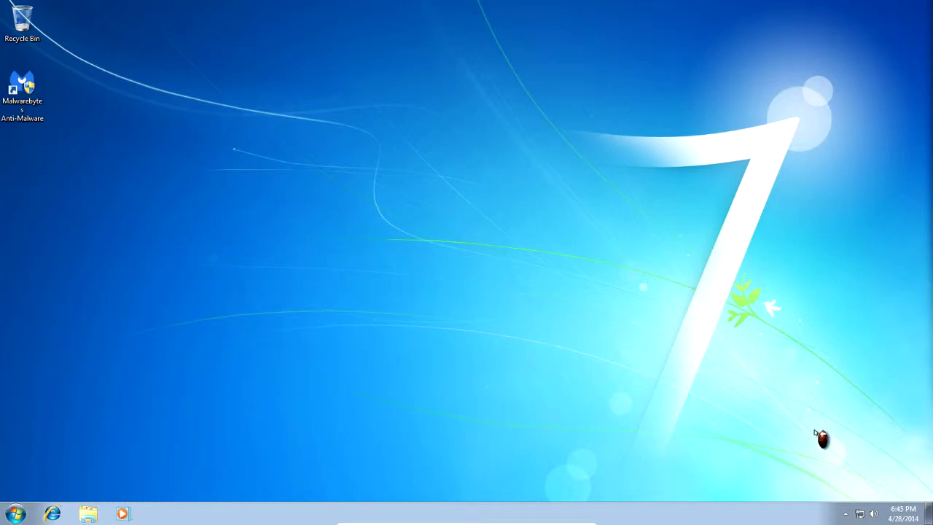
Open Internet Explorer in a maximized window, check its Google home page and toolbars, and close the browser.
left_click(16, 514)
left_click(503, 425)
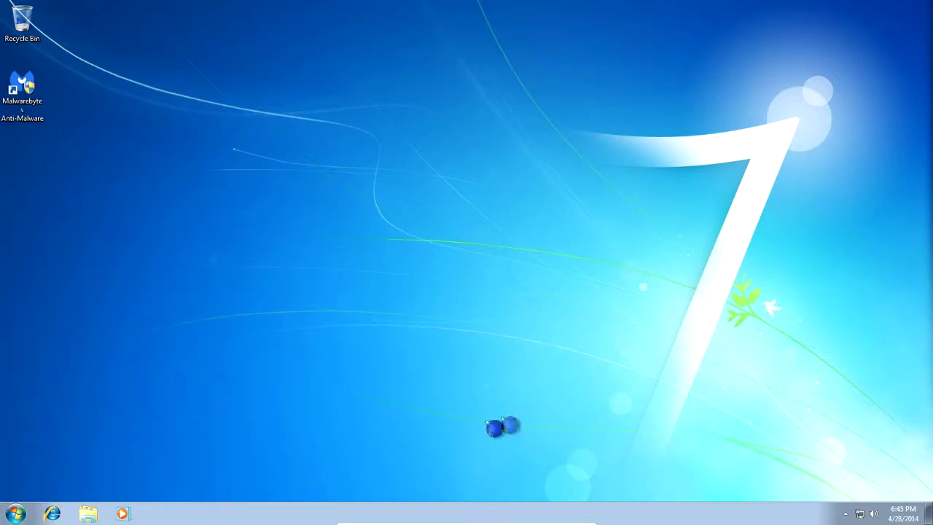
left_click(52, 514)
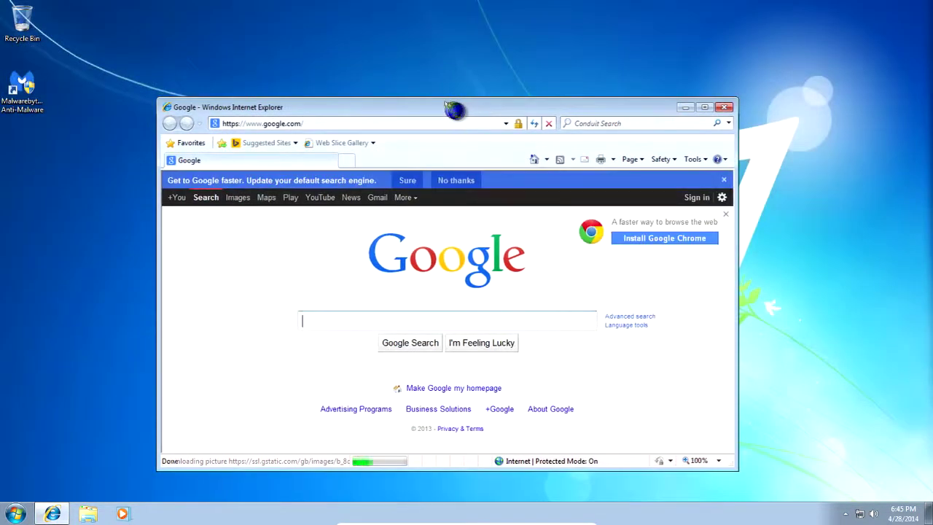
left_click_drag(449, 107, 462, 3)
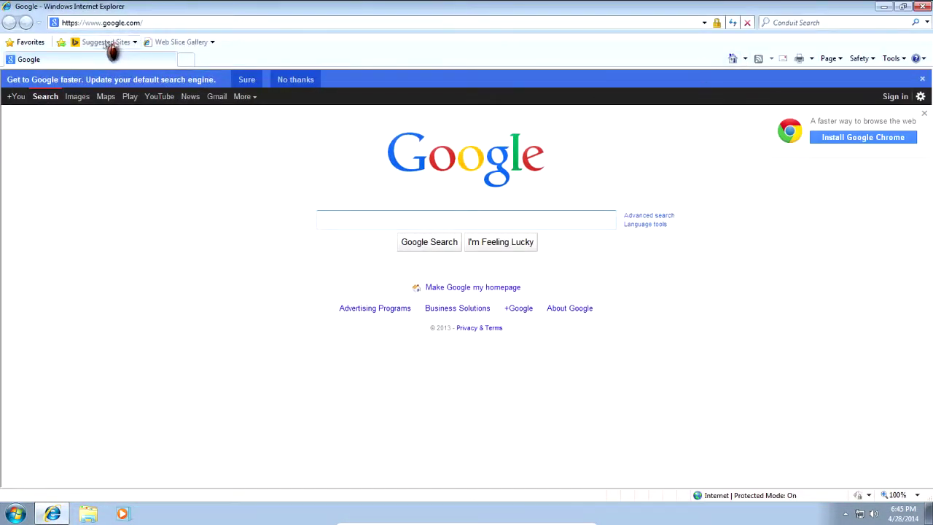
left_click(895, 60)
left_click(897, 63)
left_click(923, 6)
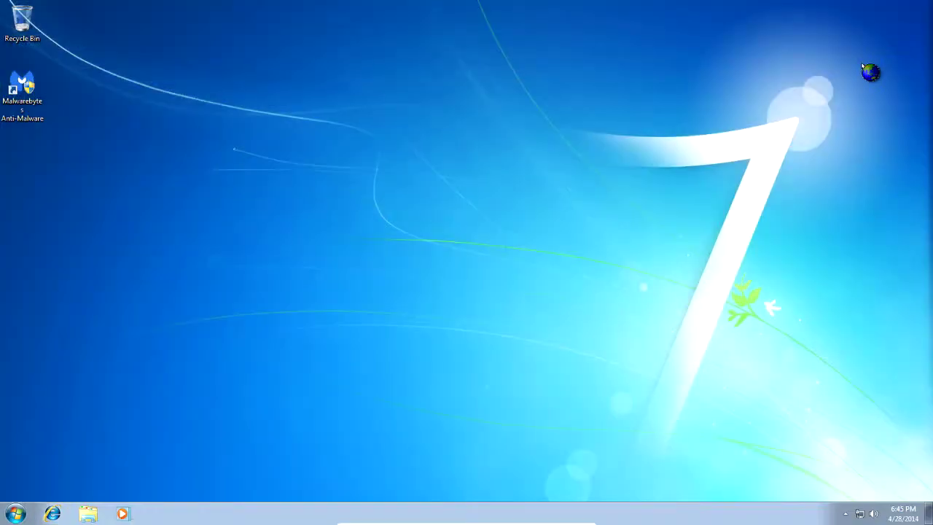
Restart the computer and dismiss the virtual machine's mouse pointer integration message.
left_click(6, 513)
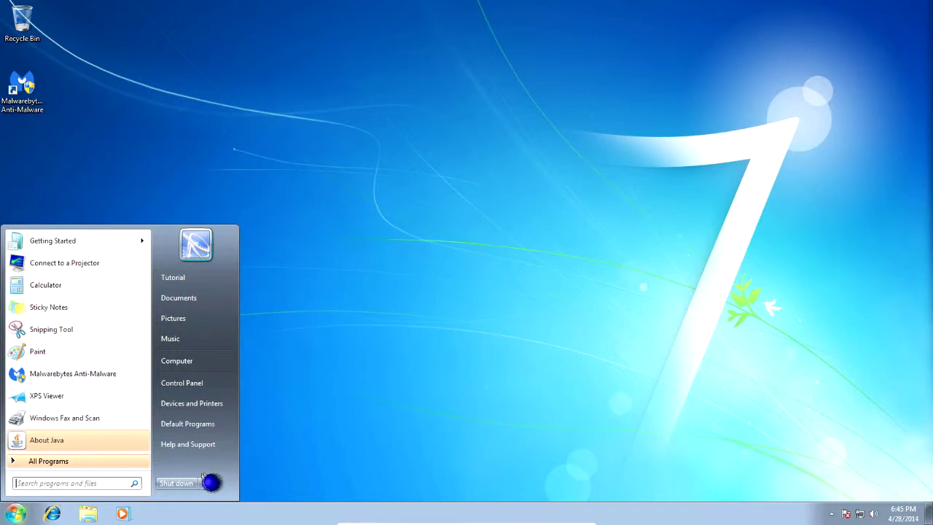
left_click(205, 481)
left_click(228, 469)
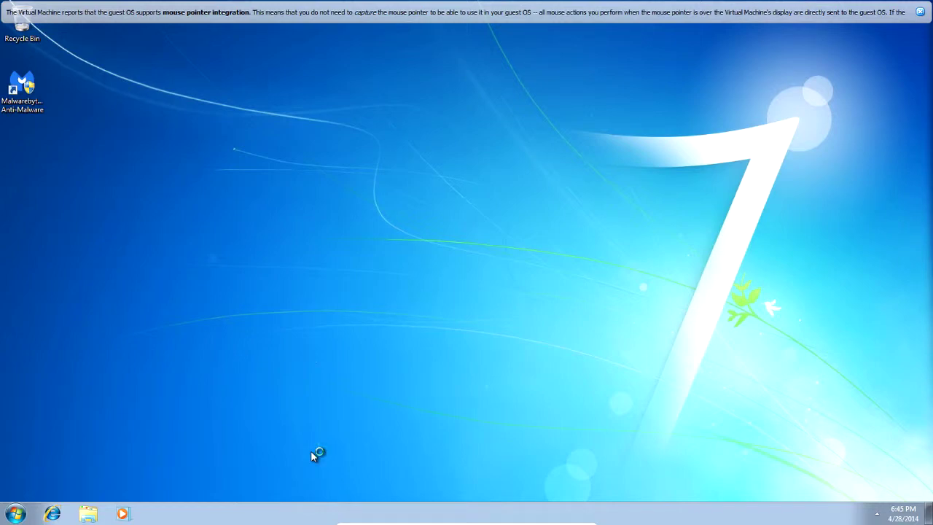
left_click(920, 12)
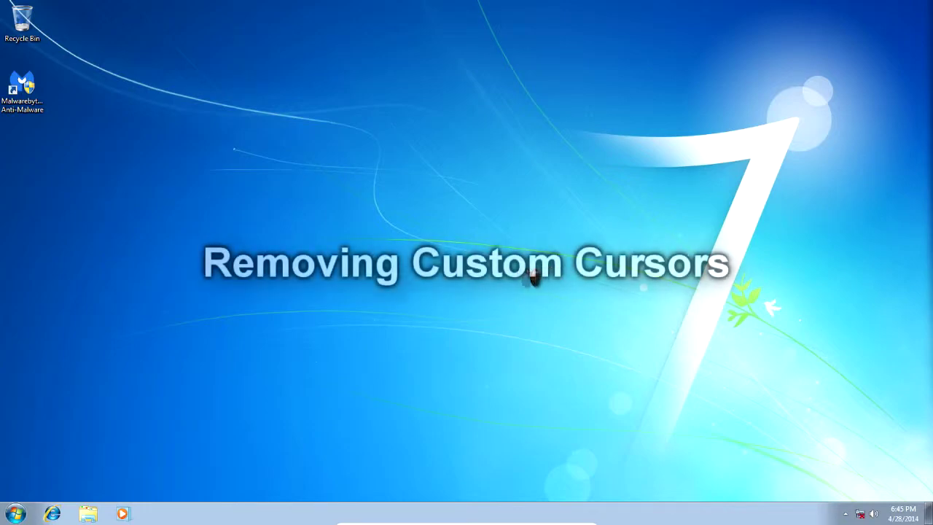
right_click(260, 291)
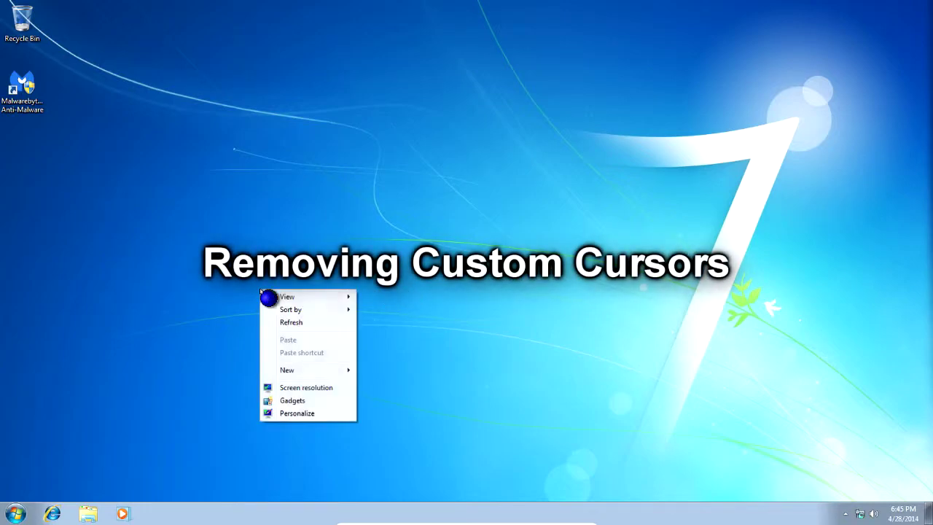
left_click(332, 322)
right_click(294, 339)
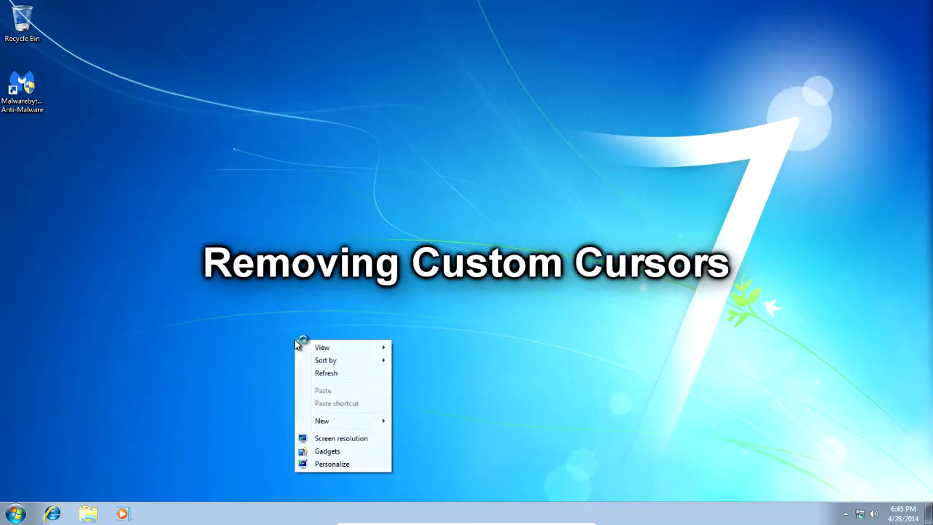
left_click(531, 349)
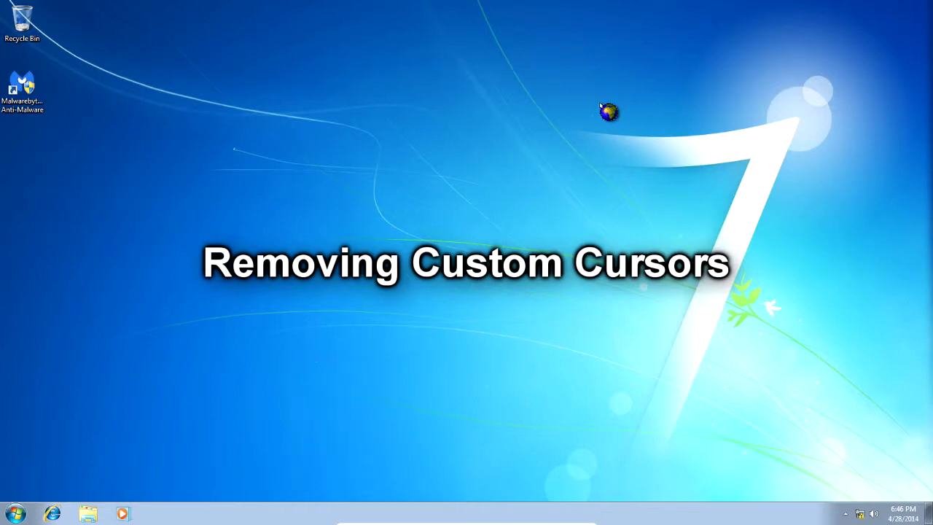
right_click(386, 72)
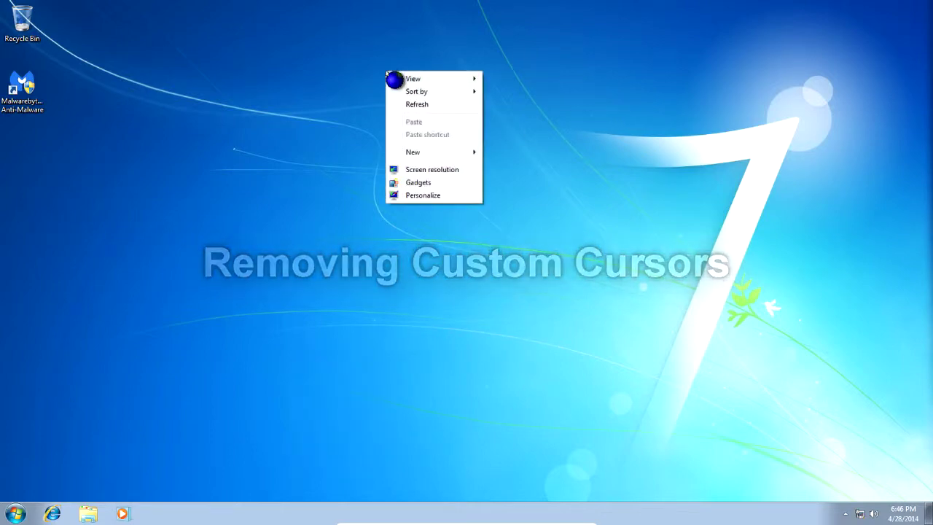
left_click(368, 61)
Open the desktop's Personalization settings, dismiss the Malwarebytes notification, and go up to All Control Panel Items.
right_click(365, 52)
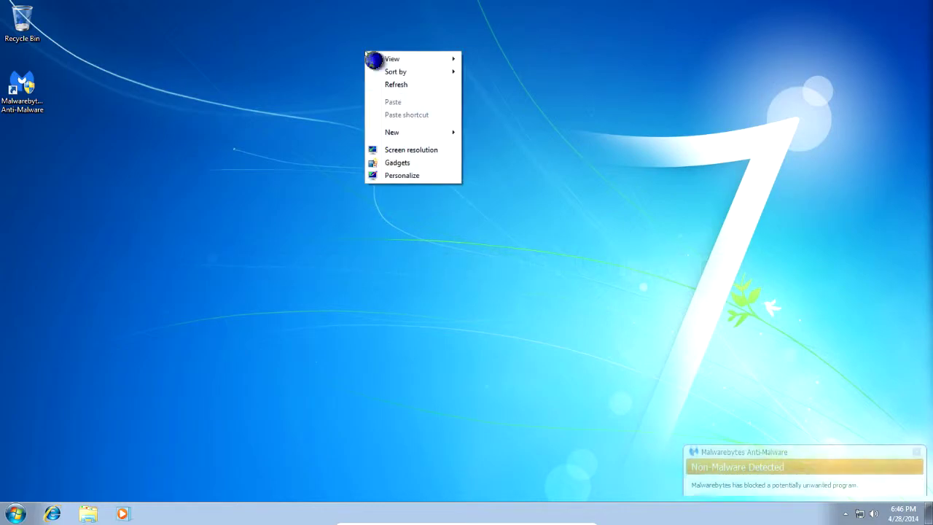
left_click(427, 179)
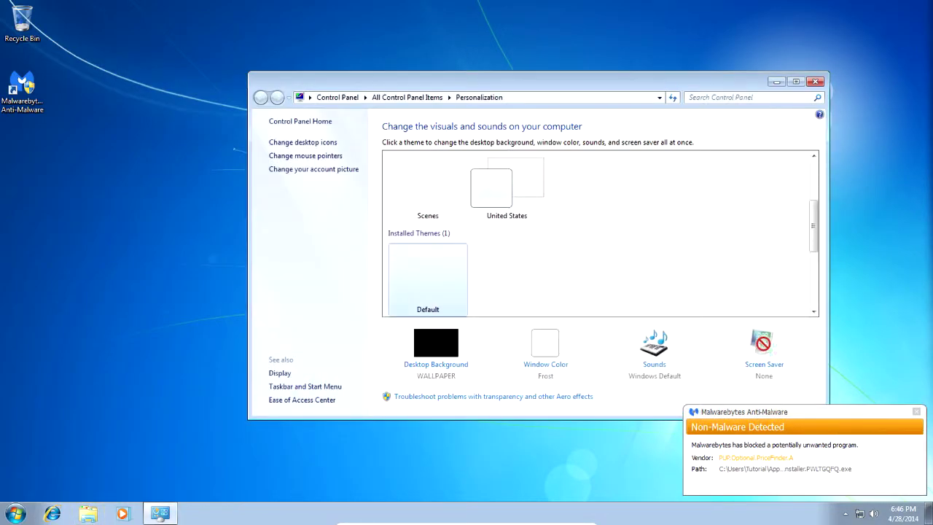
left_click(908, 414)
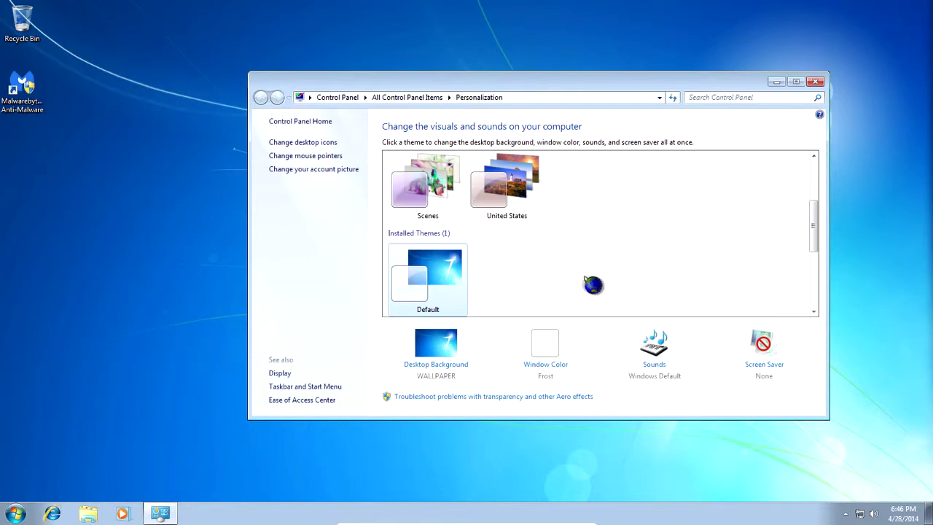
left_click(412, 97)
scroll(539, 343, "down", 1)
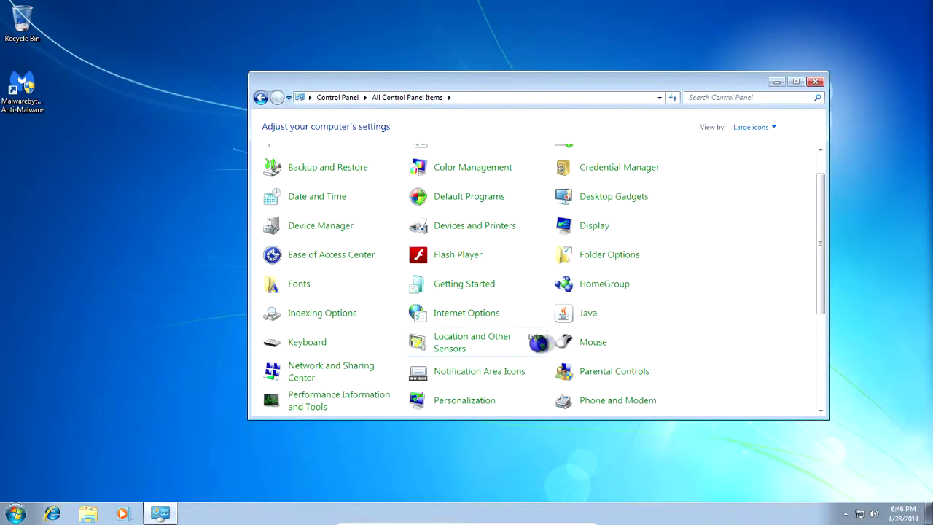
Check the Control Panel's view options, keep Large icons, and open the Mouse properties at the pointer settings.
left_click(773, 129)
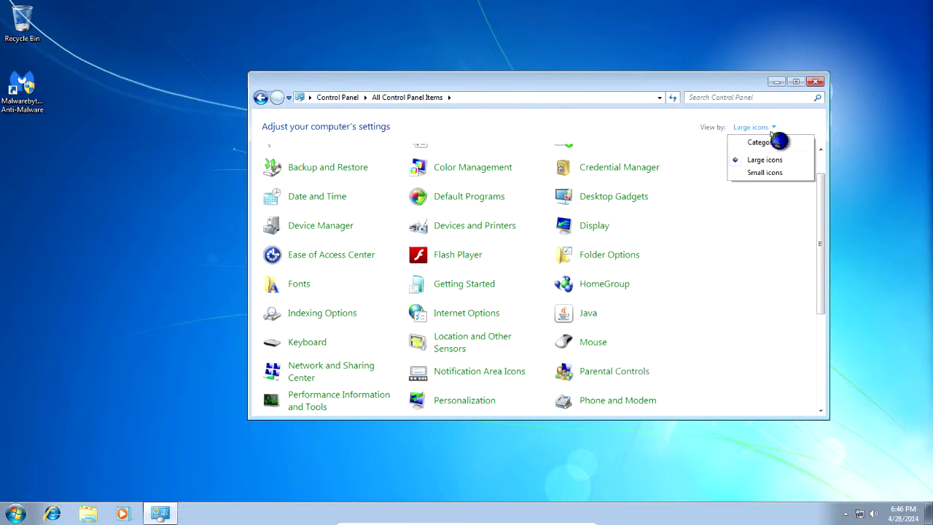
left_click(770, 131)
left_click(770, 131)
left_click(619, 342)
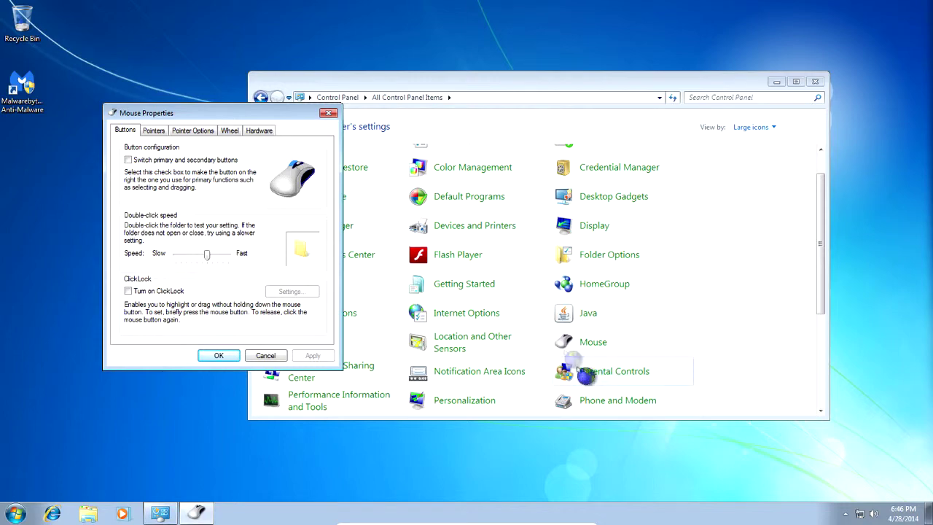
left_click(156, 132)
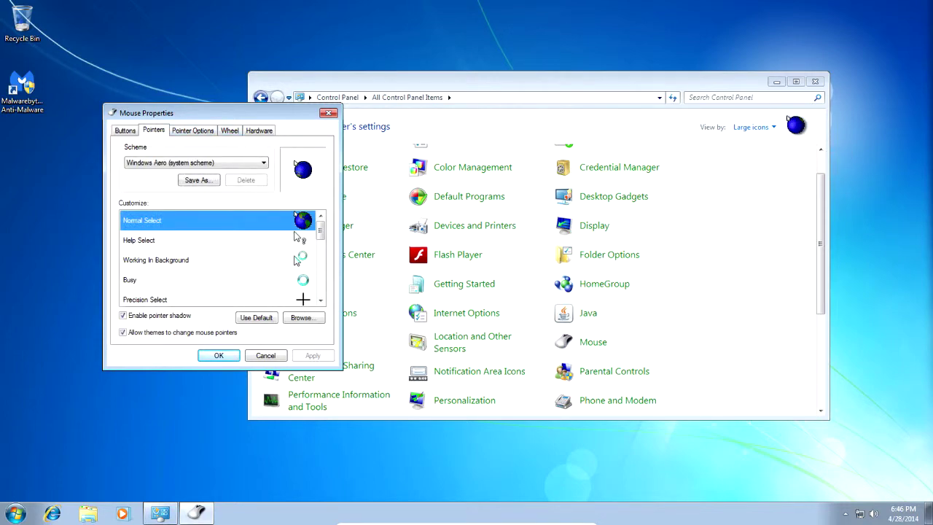
Switch Control Panel to Category view, reach Mouse through Hardware and Sound, close Control Panel, and center the Mouse Properties dialog.
left_click(758, 128)
left_click(761, 143)
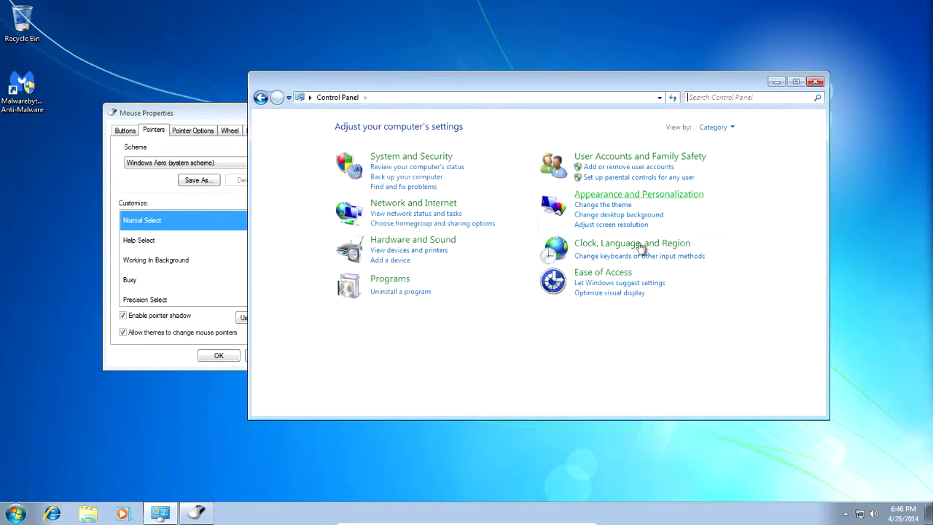
left_click(434, 243)
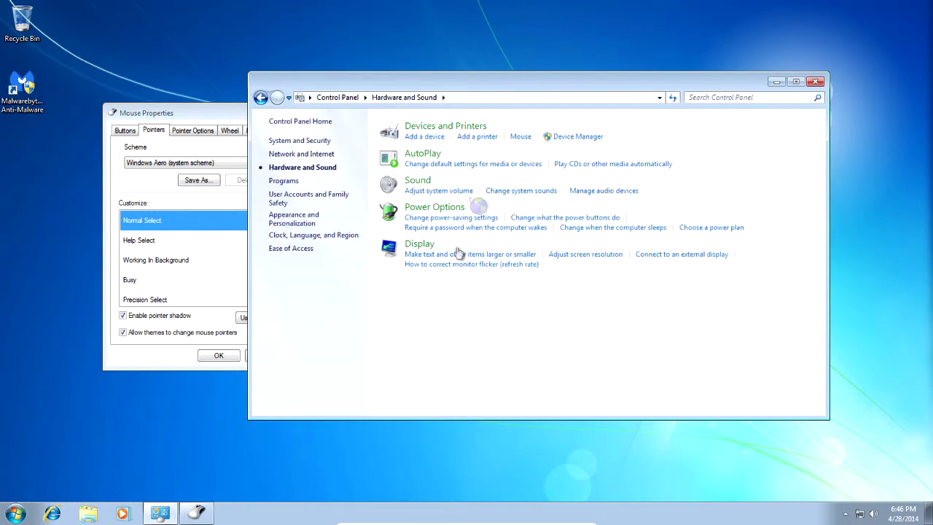
left_click(521, 137)
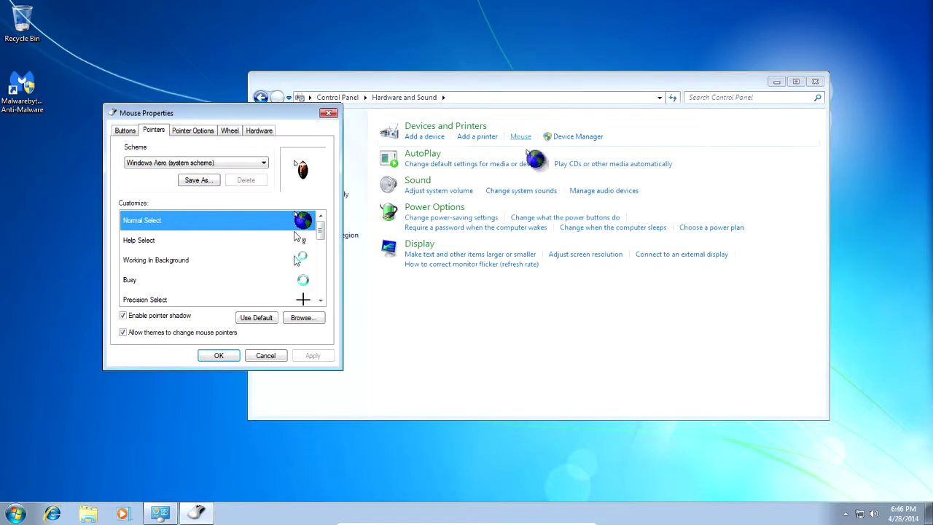
left_click(817, 81)
left_click_drag(245, 117, 497, 92)
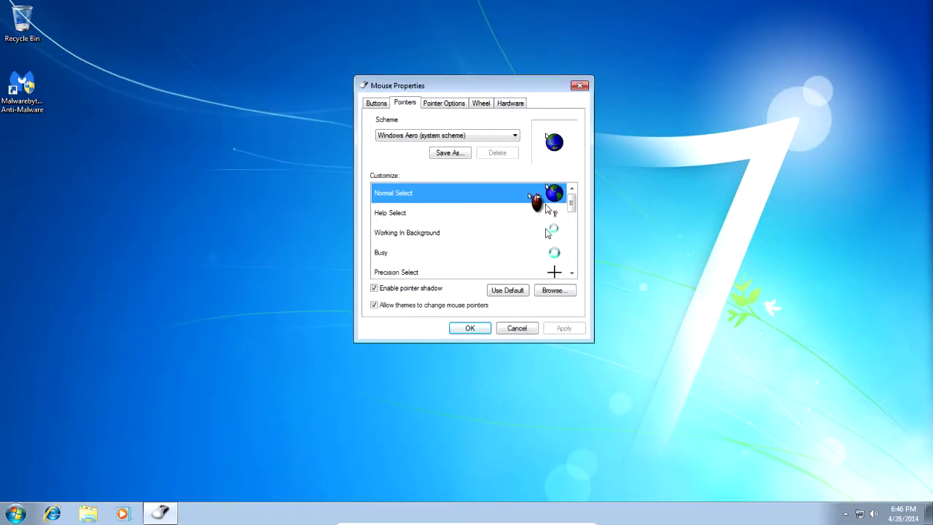
Replace the custom Normal Select pointer with the aero_arrow cursor, apply the change, and close Mouse Properties.
key("Down")
key("Up")
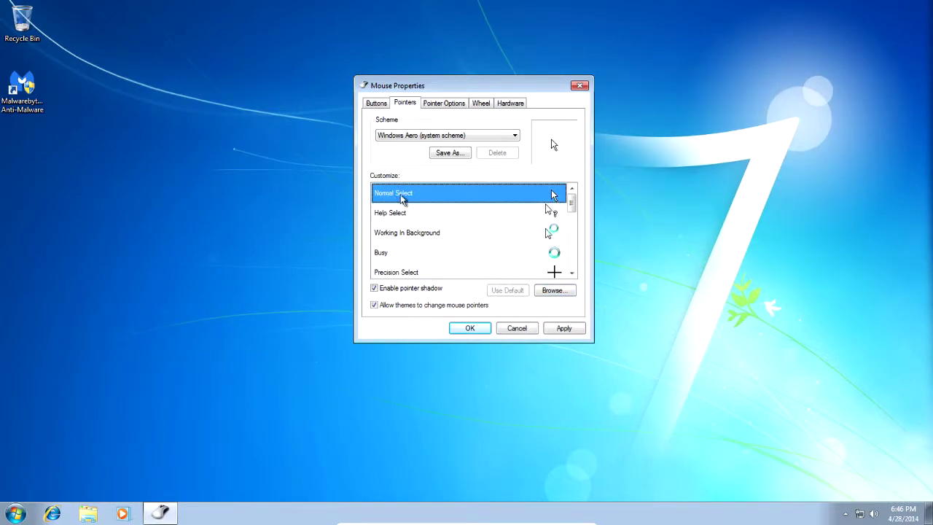
left_click(552, 291)
double_click(464, 151)
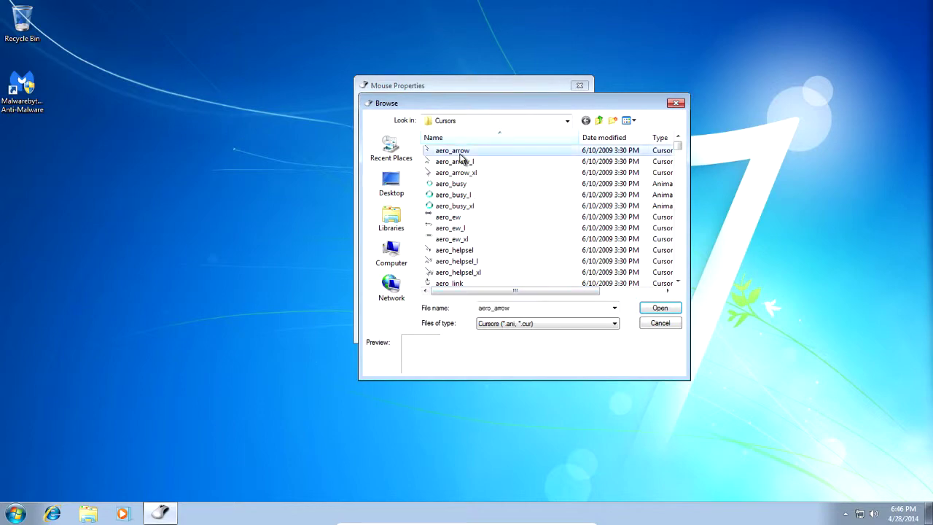
left_click(562, 328)
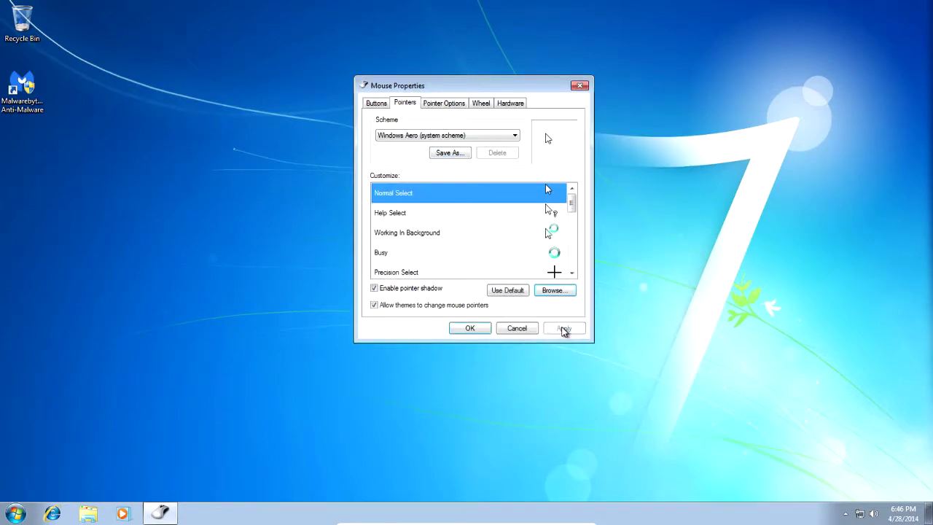
left_click(469, 328)
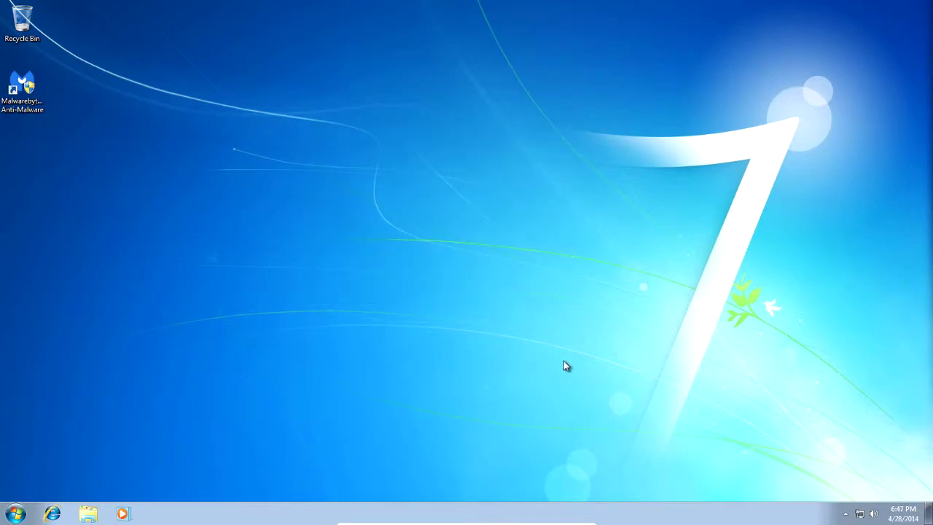
Customize the notification area to always show all icons and notifications on the taskbar.
left_click(842, 517)
right_click(843, 516)
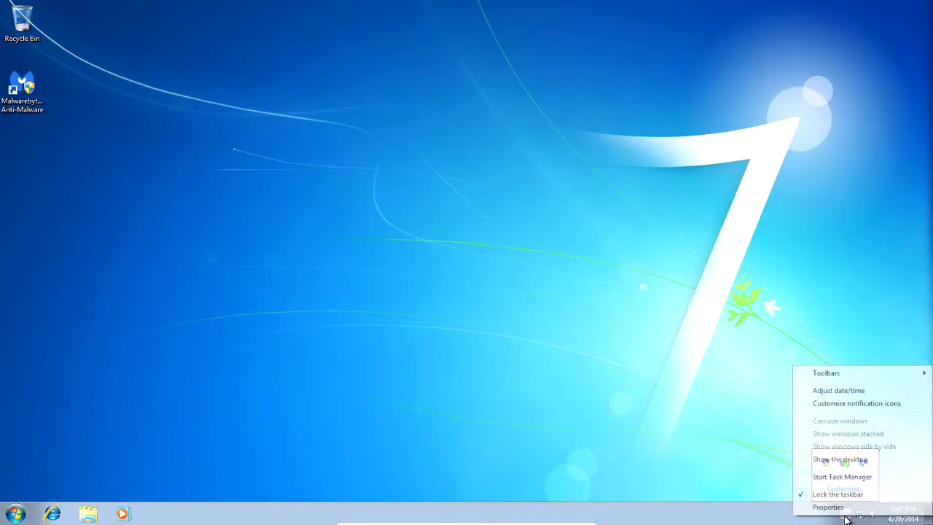
key("Escape")
left_click(843, 517)
left_click(843, 492)
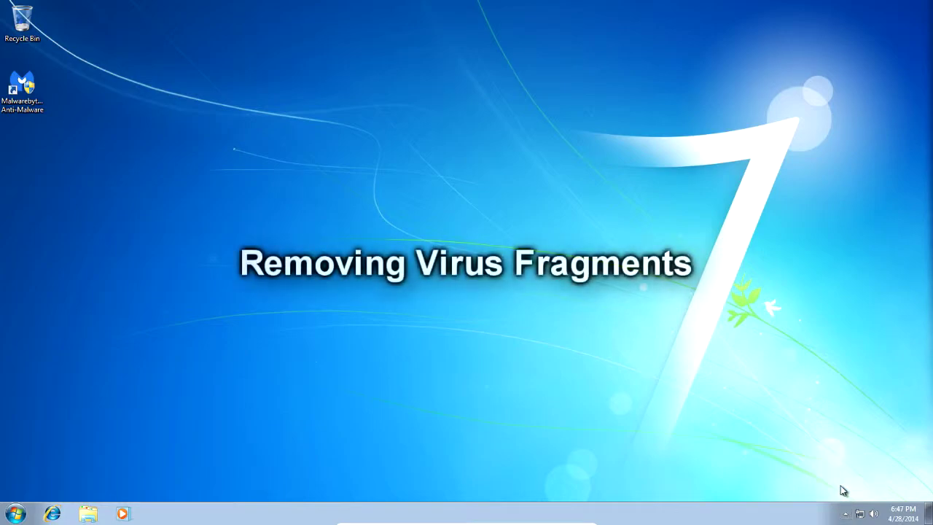
left_click(309, 377)
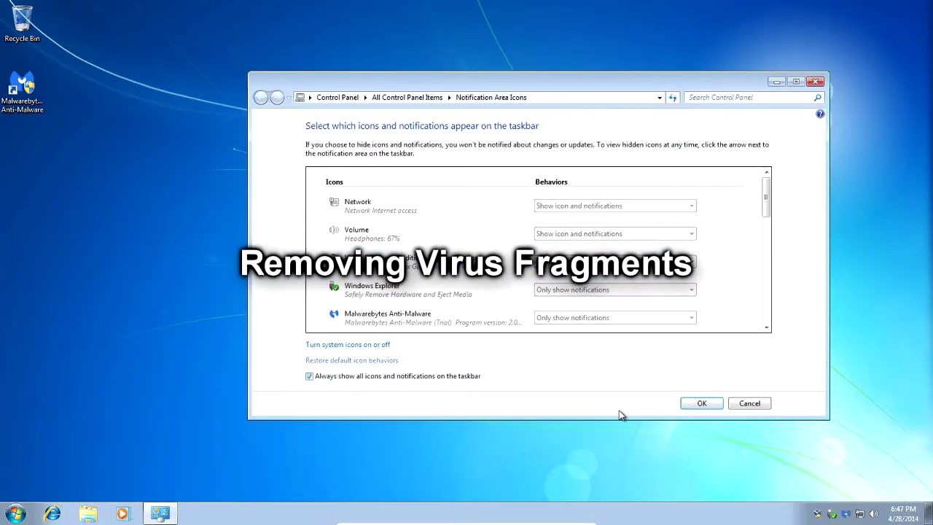
left_click(704, 405)
Launch Malwarebytes Anti-Malware and open the Program Files folder on drive C: in a maximized window.
double_click(22, 89)
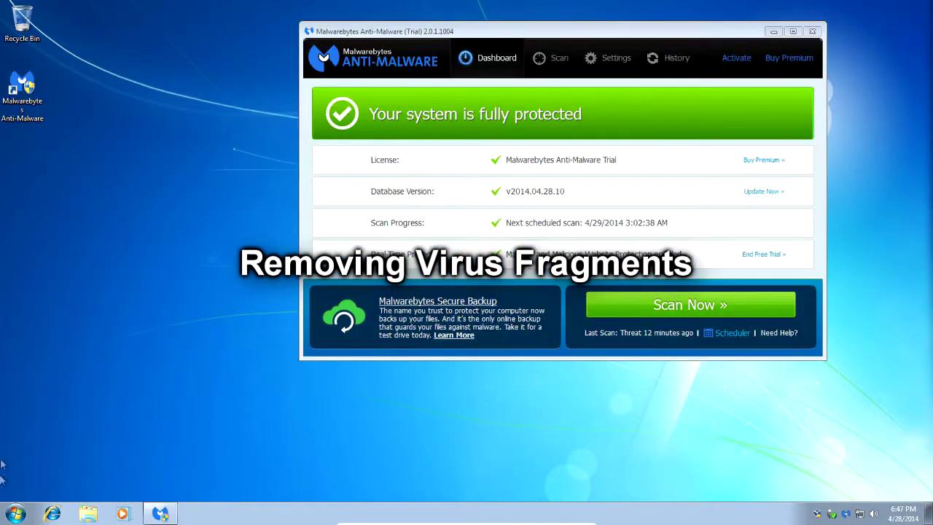
left_click(10, 514)
left_click(205, 361)
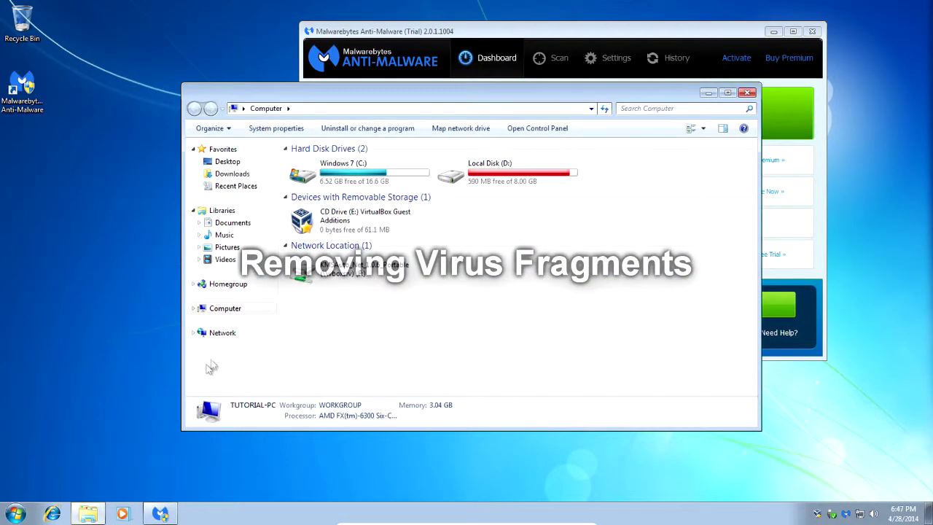
double_click(334, 176)
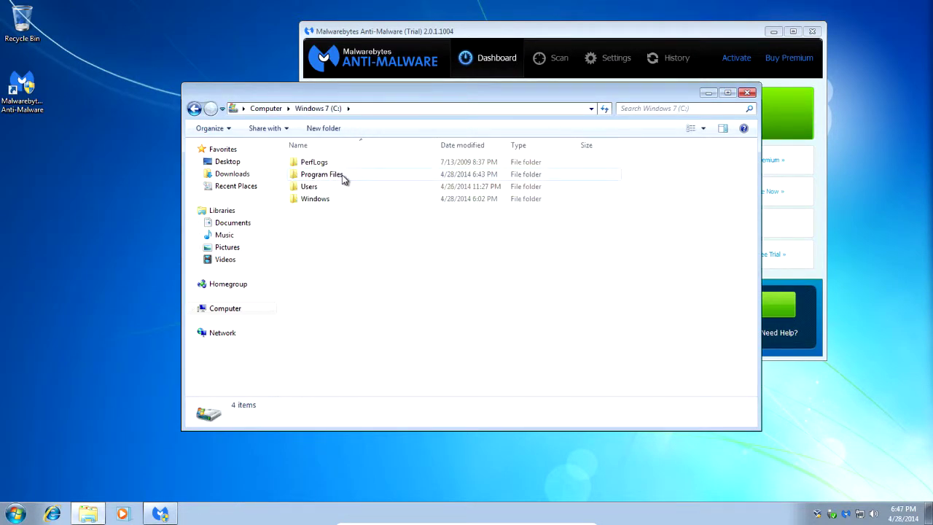
double_click(360, 176)
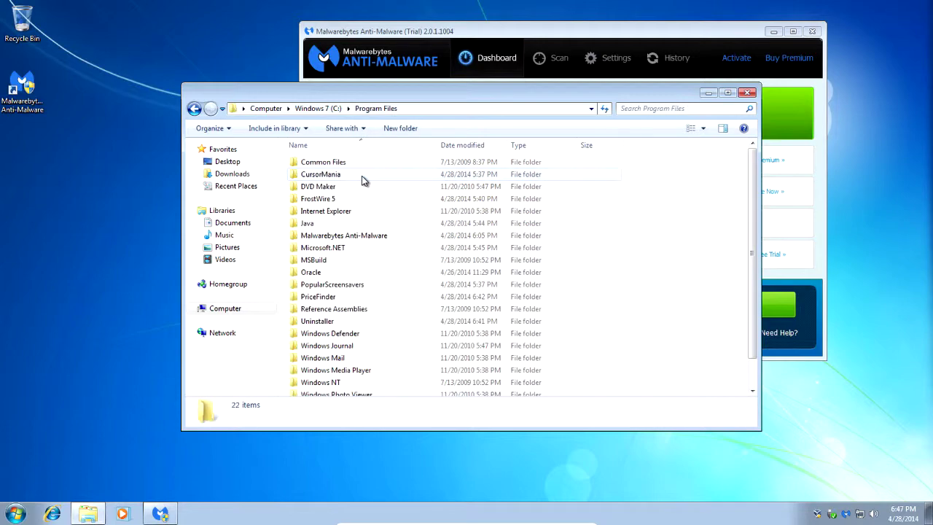
double_click(362, 93)
Permanently delete the CursorMania folder from Program Files, granting administrator permission.
left_click(367, 101)
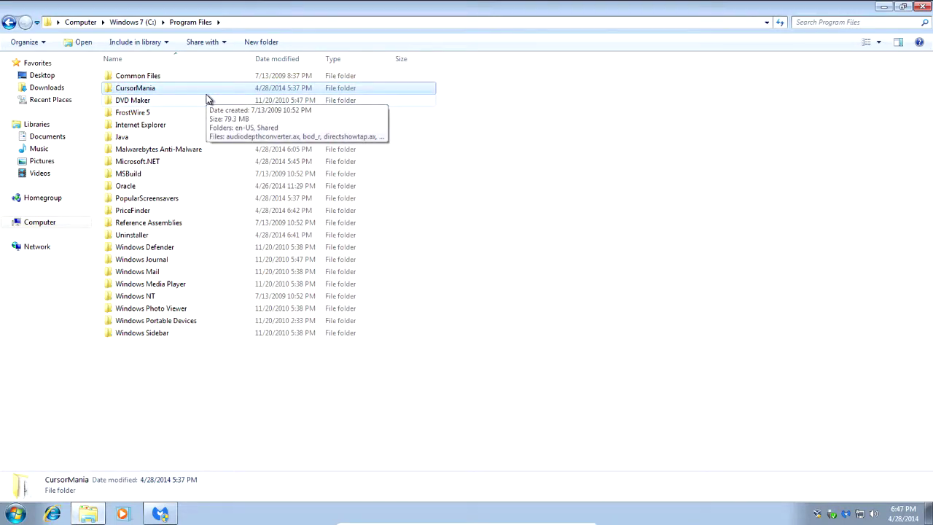
key("shift+Delete")
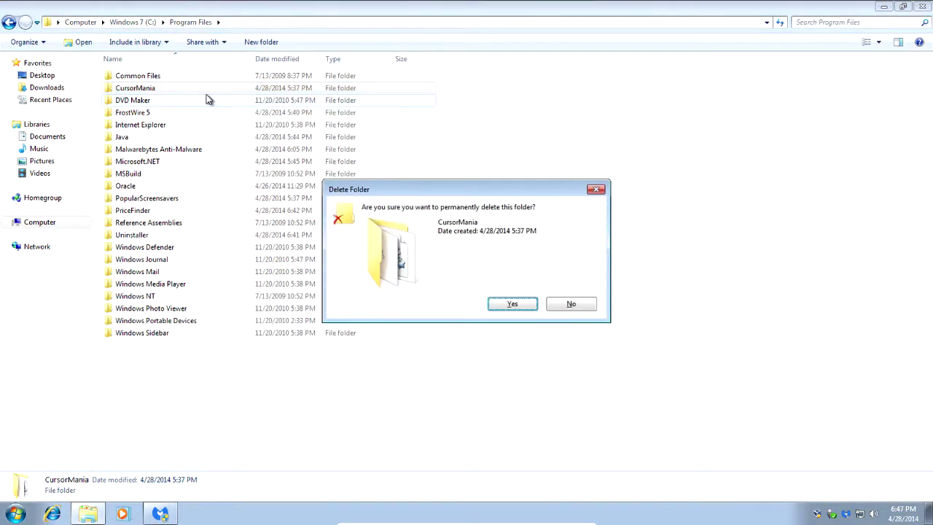
key("Return")
key("Return")
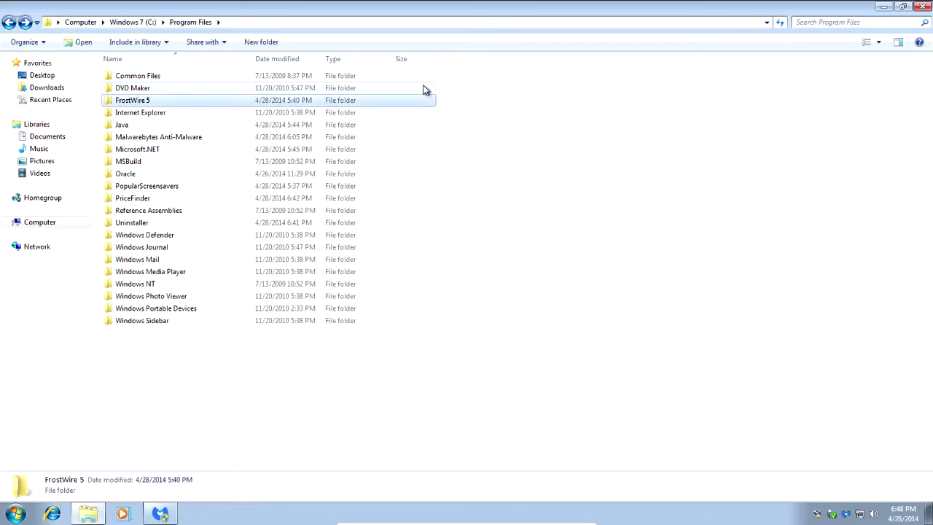
Examine the contents of the DVD Maker folder and review the Windows program folders at the end of the Program Files list.
double_click(430, 90)
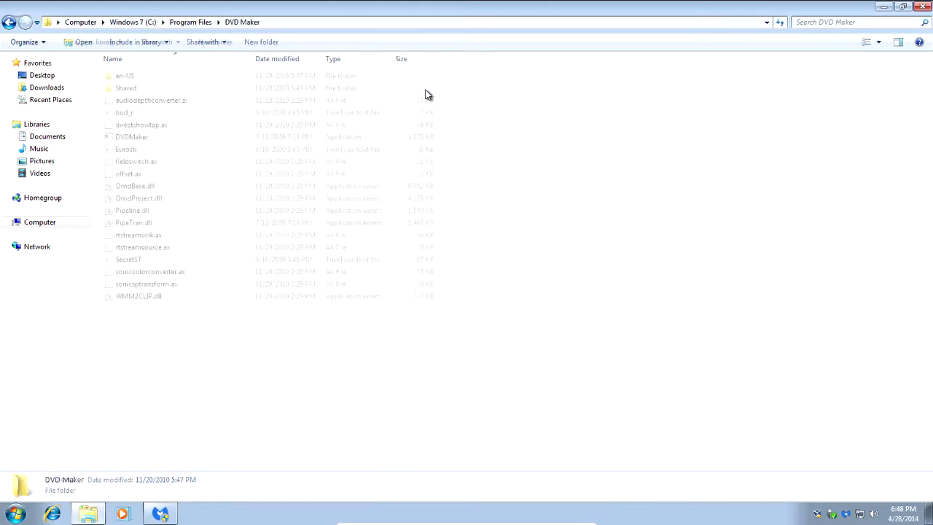
key("BackSpace")
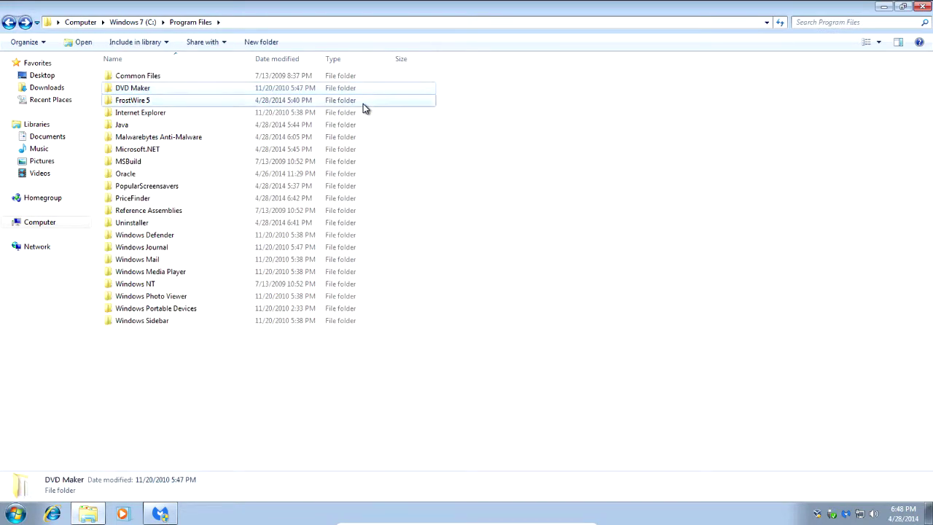
left_click(272, 331)
left_click(339, 321)
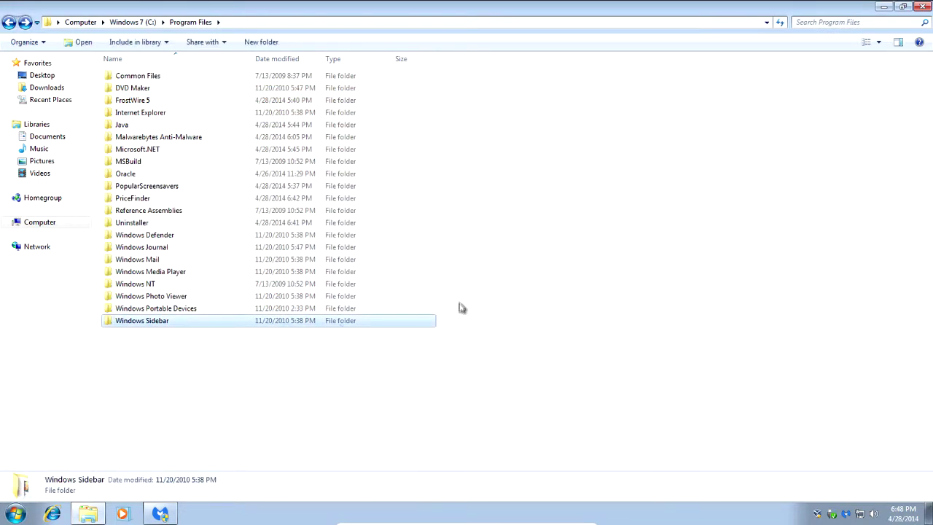
key("Up")
key("Up")
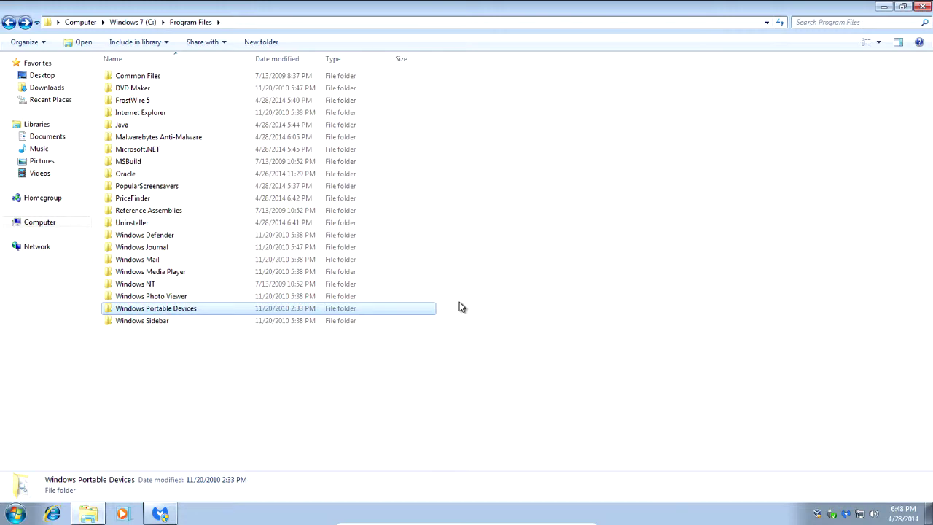
key("Up")
key("Up")
key("Up")
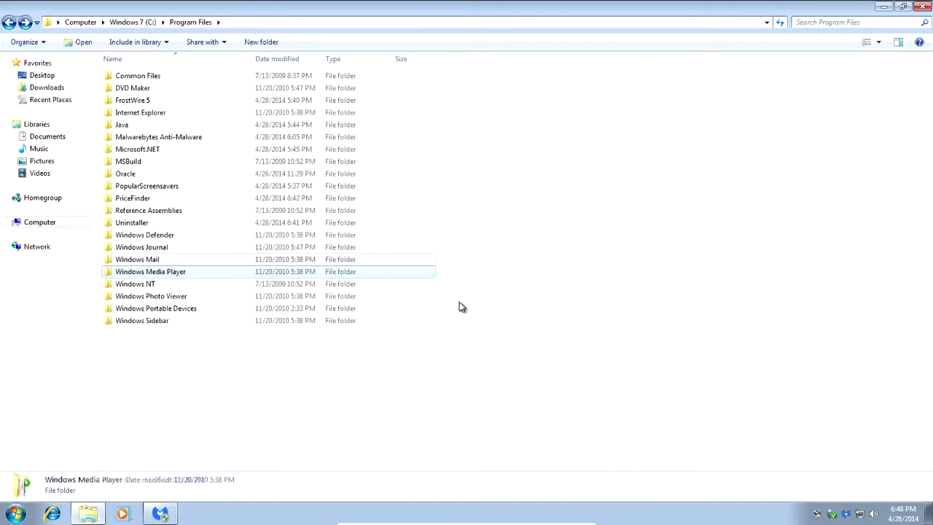
Check the contents of the Uninstaller folder, then permanently delete that folder from Program Files with administrator permission.
key("Up")
key("Up")
key("Up")
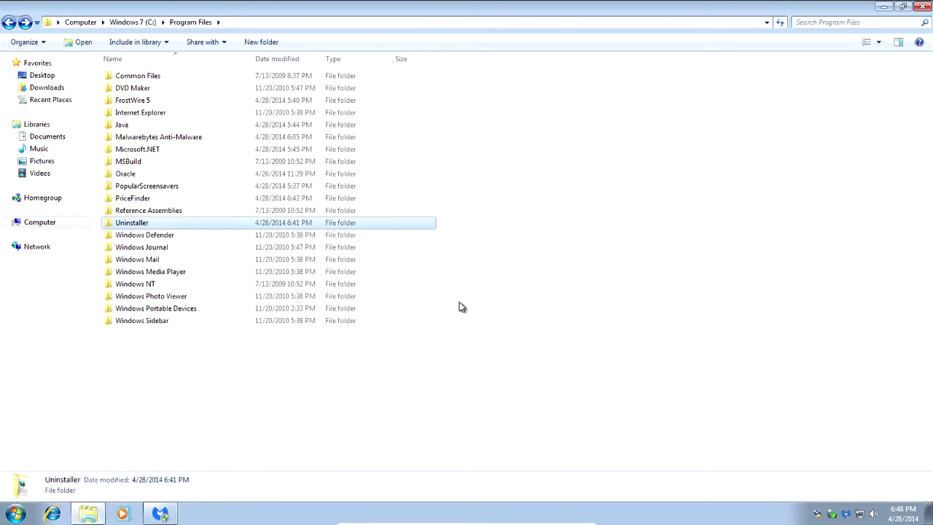
key("Return")
key("BackSpace")
key("shift+Delete")
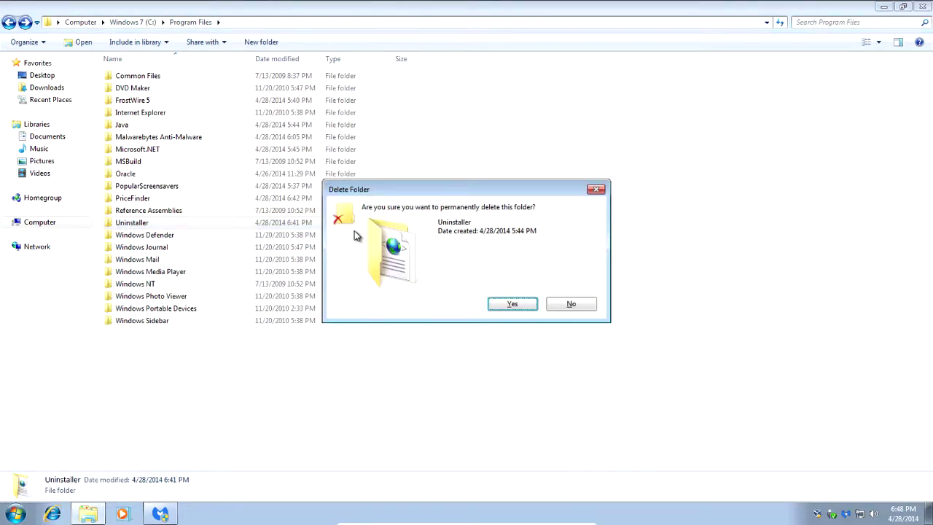
key("Return")
key("Return")
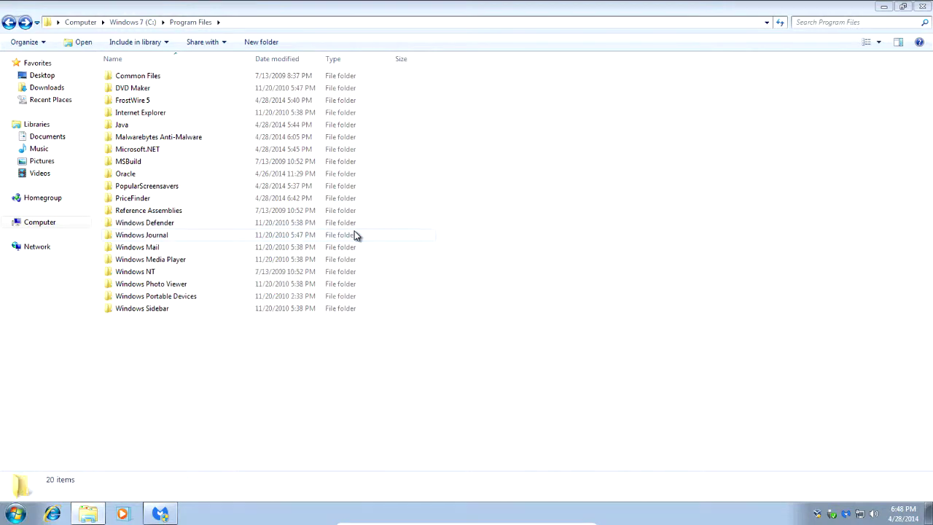
Permanently delete the PriceFinder folder from Program Files, granting administrator permission.
key("Up")
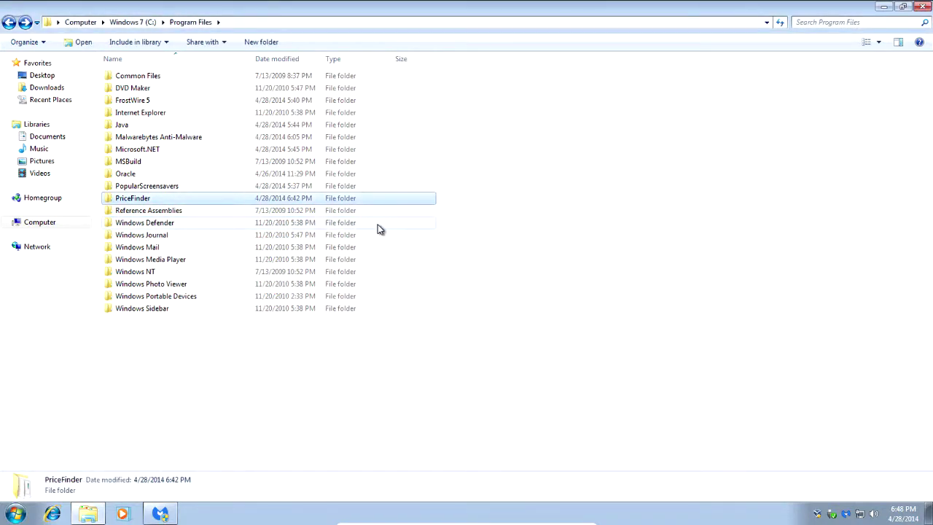
key("shift+Delete")
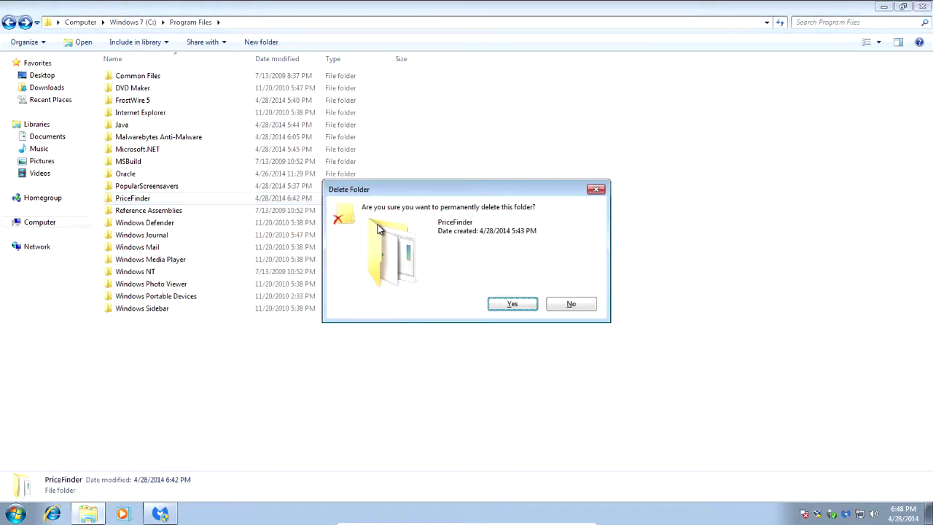
key("Return")
key("Return")
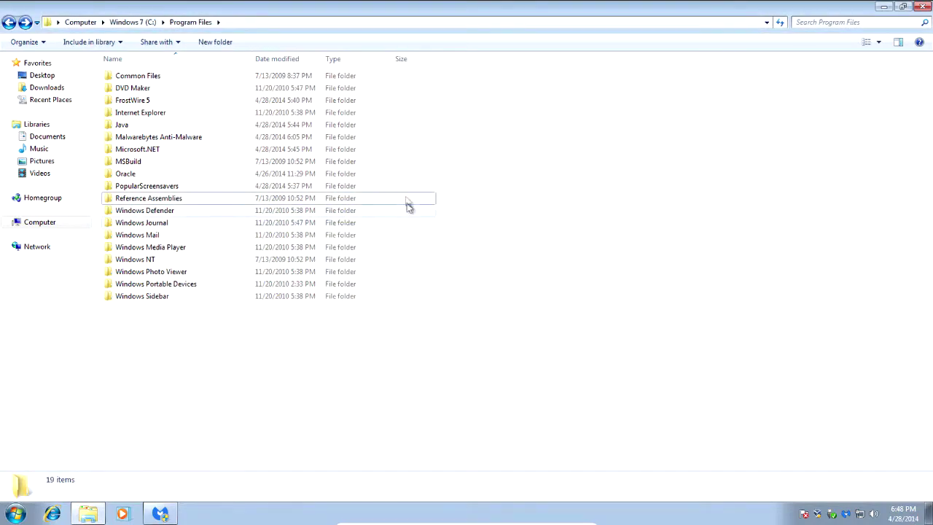
Permanently delete the PopularScreensavers folder from Program Files, granting administrator permission.
left_click(403, 187)
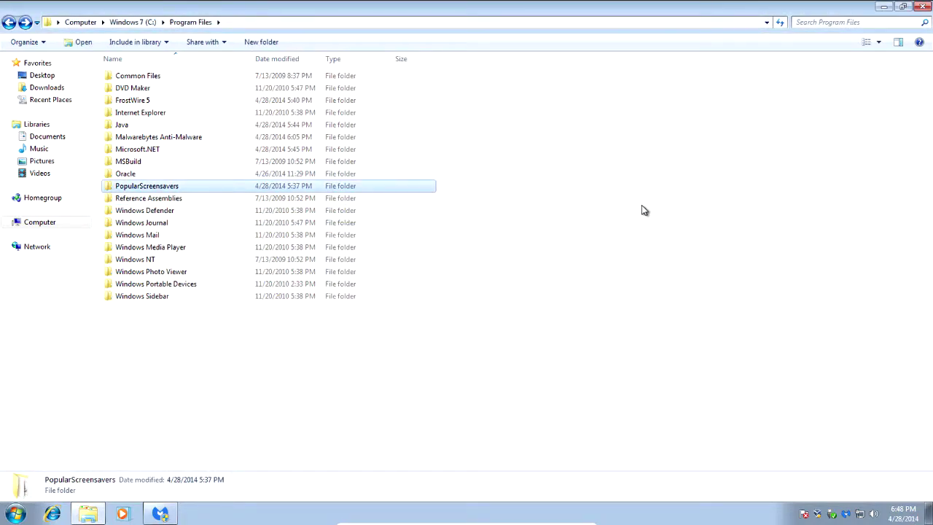
key("shift+Delete")
key("Return")
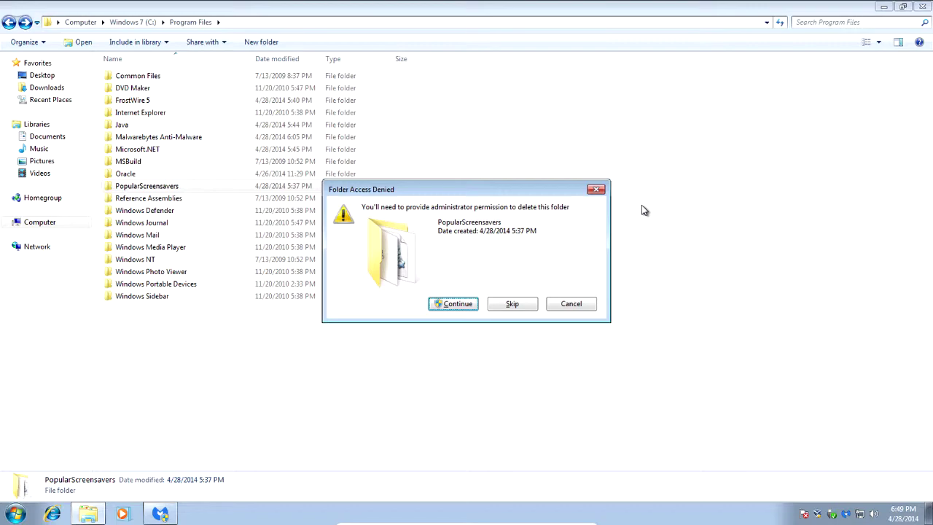
key("Return")
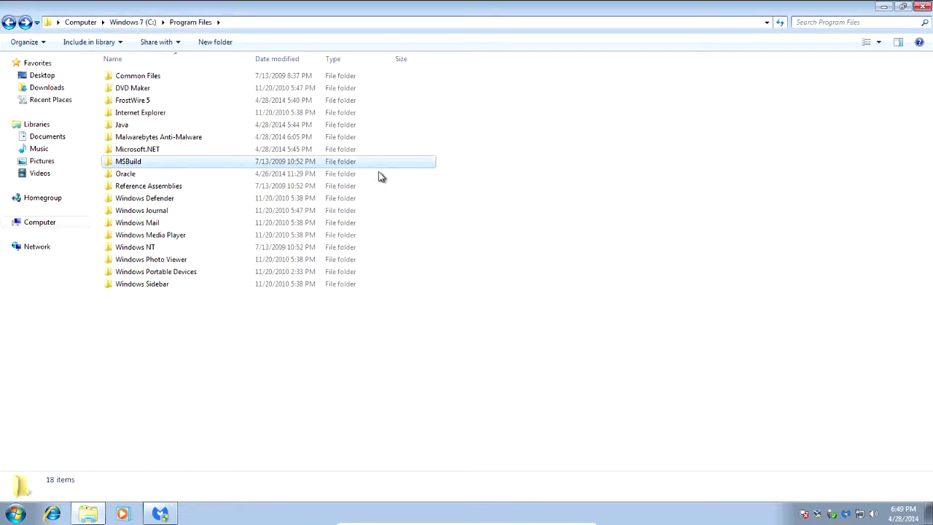
Examine the contents of the Oracle and MSBuild folders and their subfolders, then return to Program Files.
double_click(379, 174)
double_click(284, 77)
key("BackSpace")
key("BackSpace")
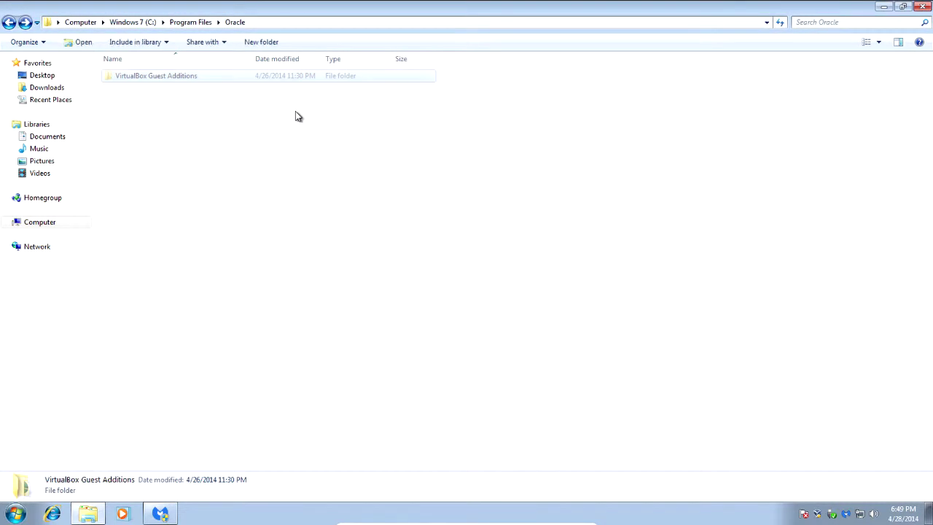
double_click(230, 163)
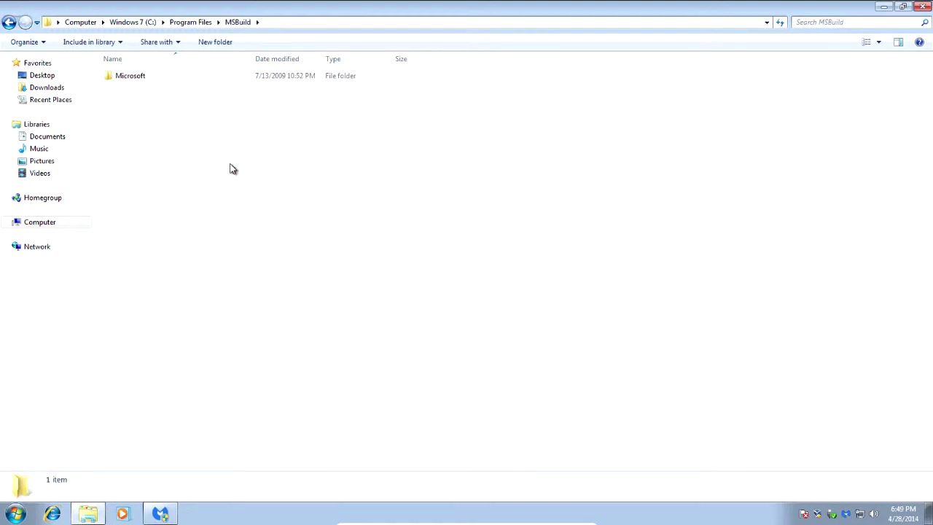
double_click(227, 80)
key("BackSpace")
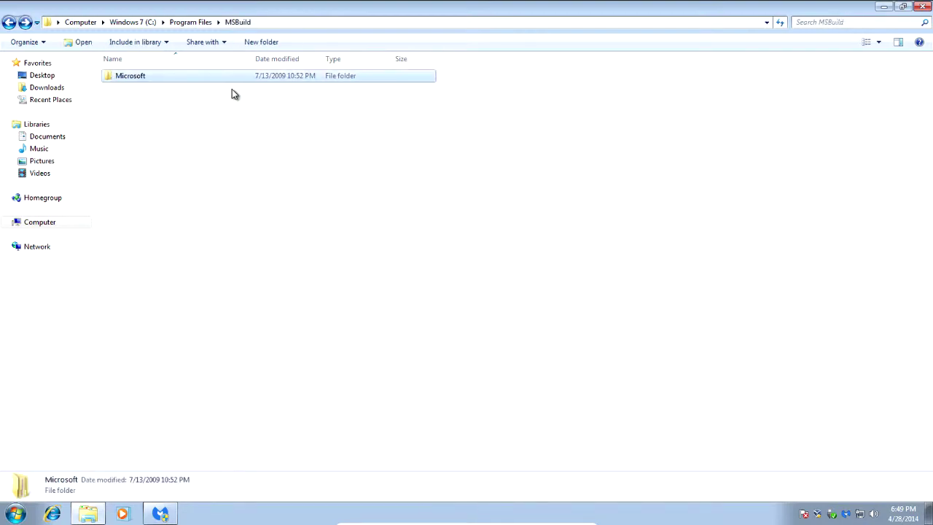
key("BackSpace")
key("BackSpace")
left_click(25, 23)
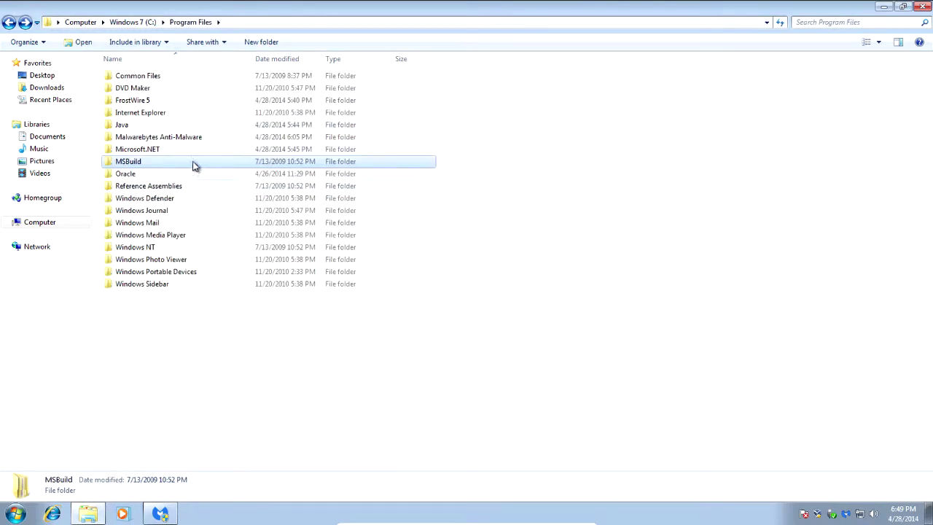
Check the contents of the FrostWire 5 folder, then permanently delete that folder with administrator permission.
left_click(201, 151)
left_click(192, 138)
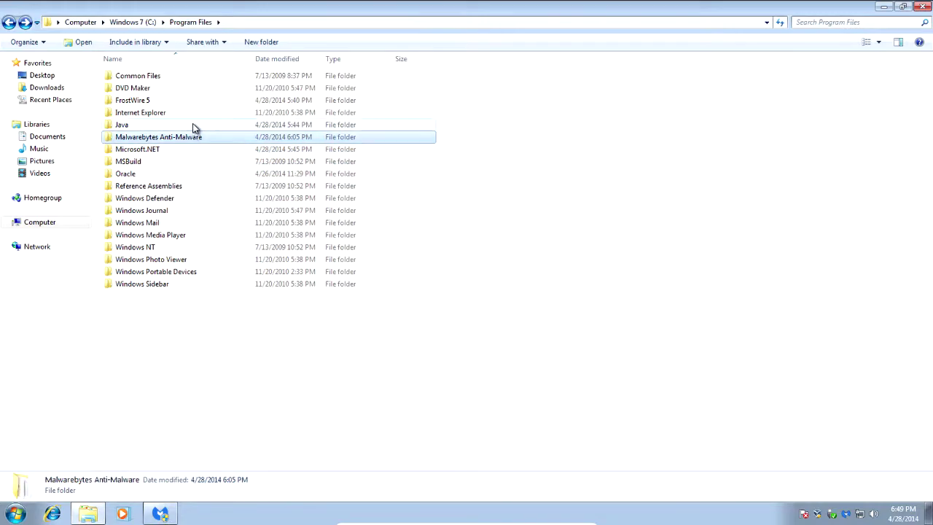
left_click(192, 125)
left_click(193, 113)
left_click(194, 101)
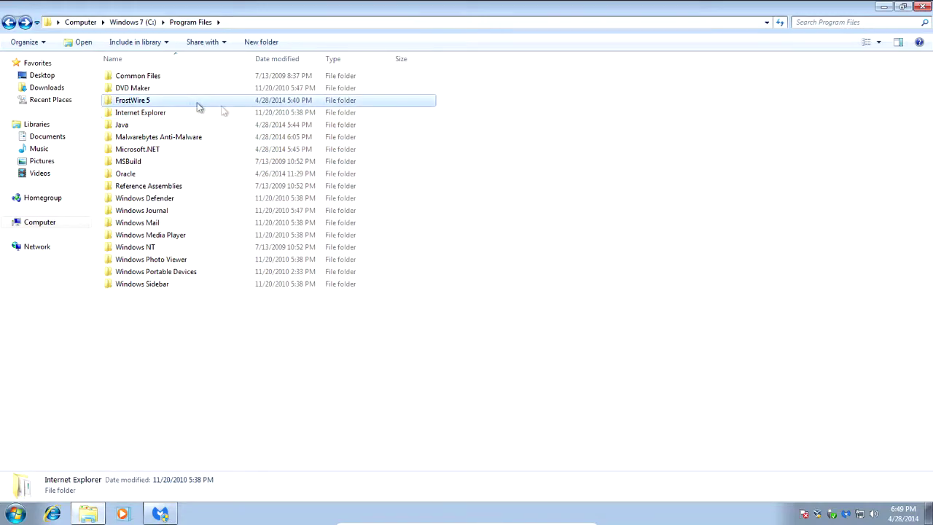
key("Return")
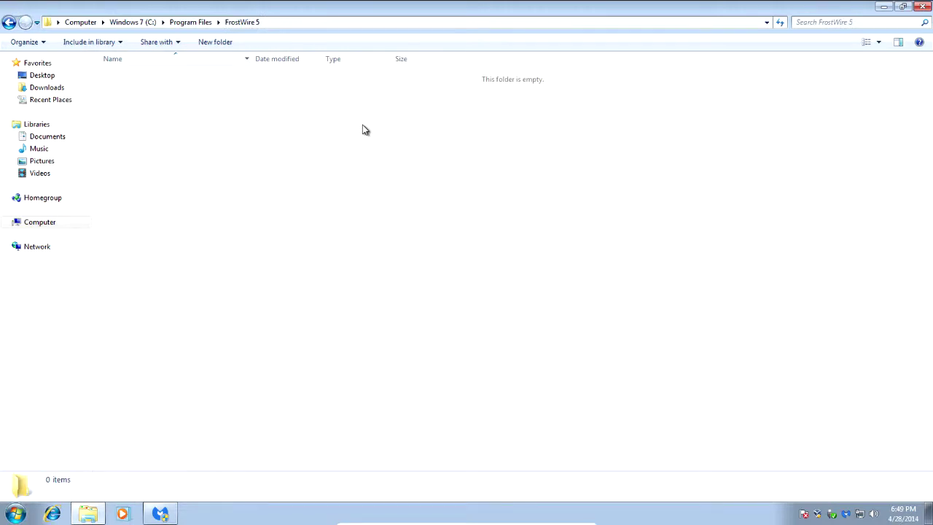
key("BackSpace")
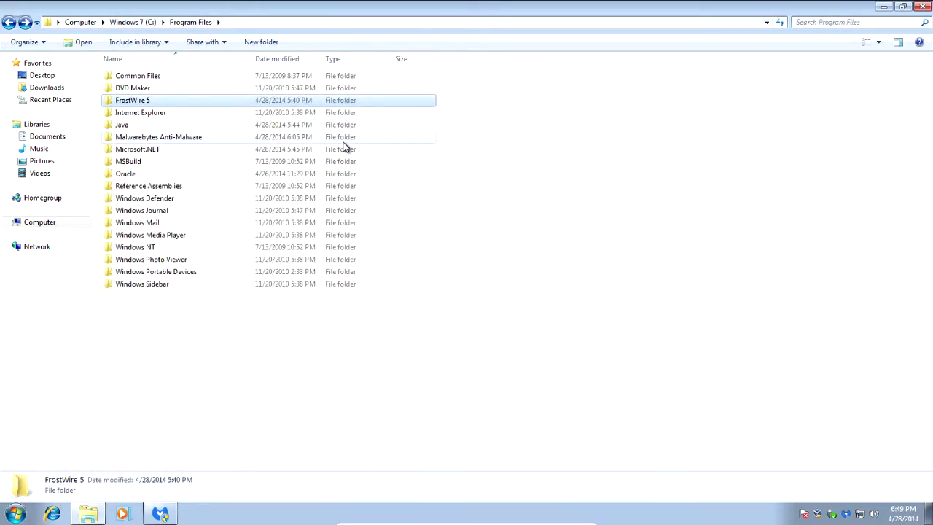
key("shift+Delete")
key("Return")
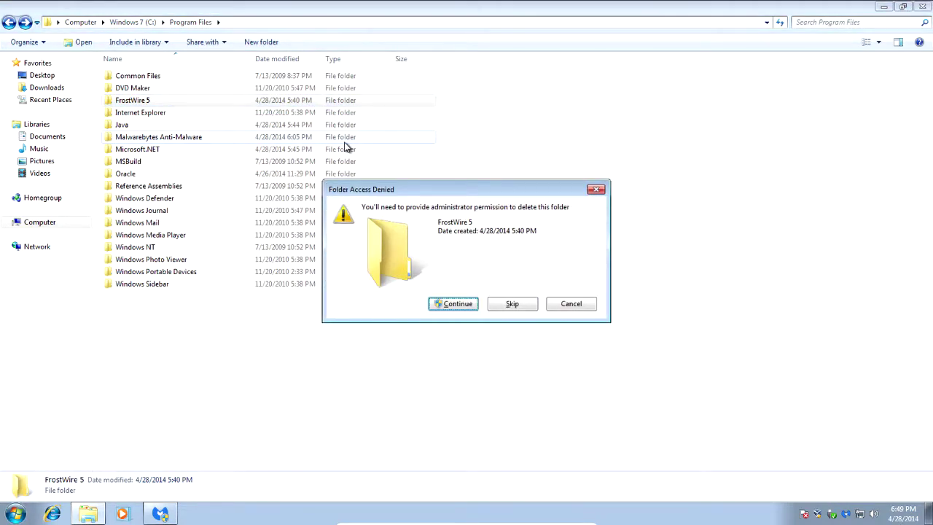
key("Return")
Check the contents of the Common Files folder, return to Program Files, and close the Explorer window.
key("Home")
key("Return")
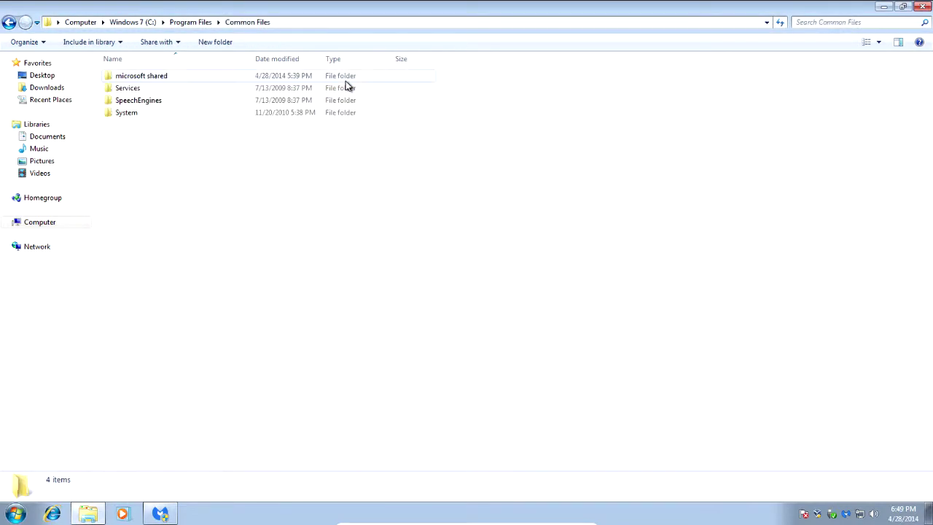
key("BackSpace")
key("ctrl+a")
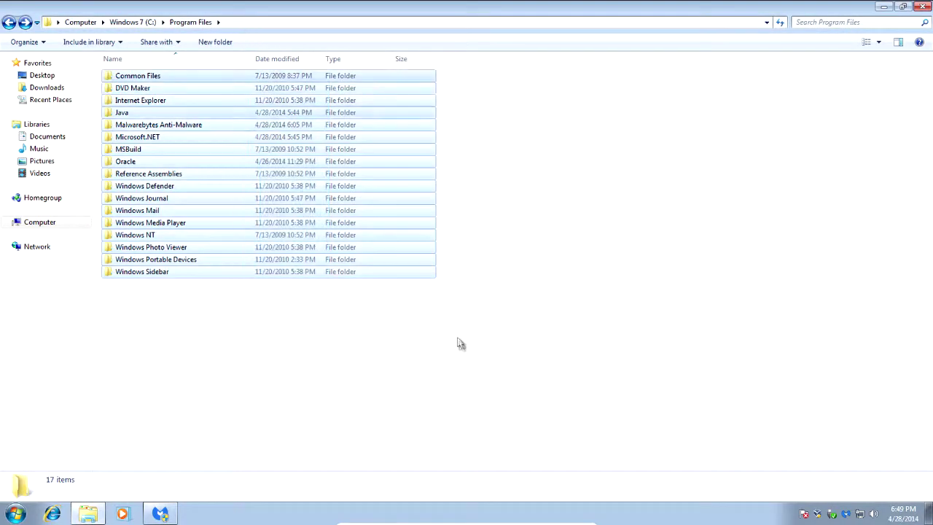
left_click(461, 344)
left_click(924, 6)
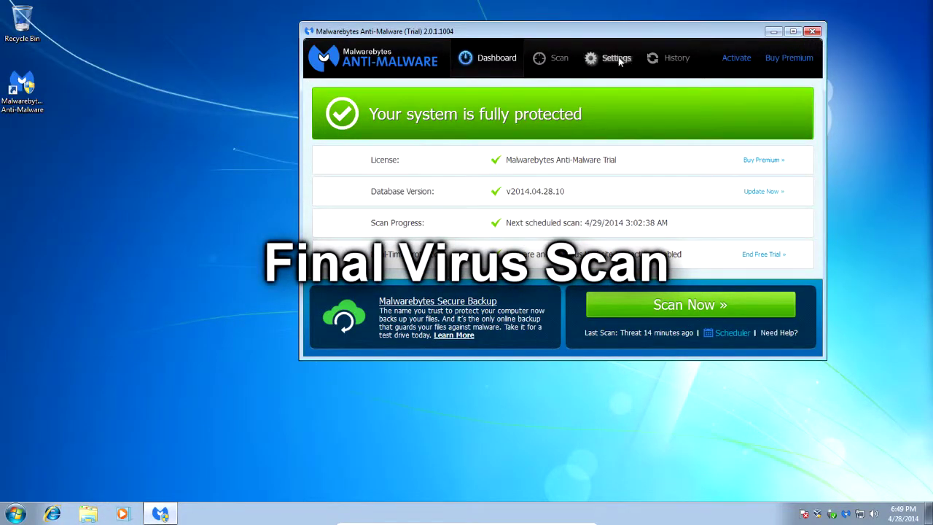
Run a final Malwarebytes scan, clean the detected items, and return to the choice of scan types.
left_click(670, 305)
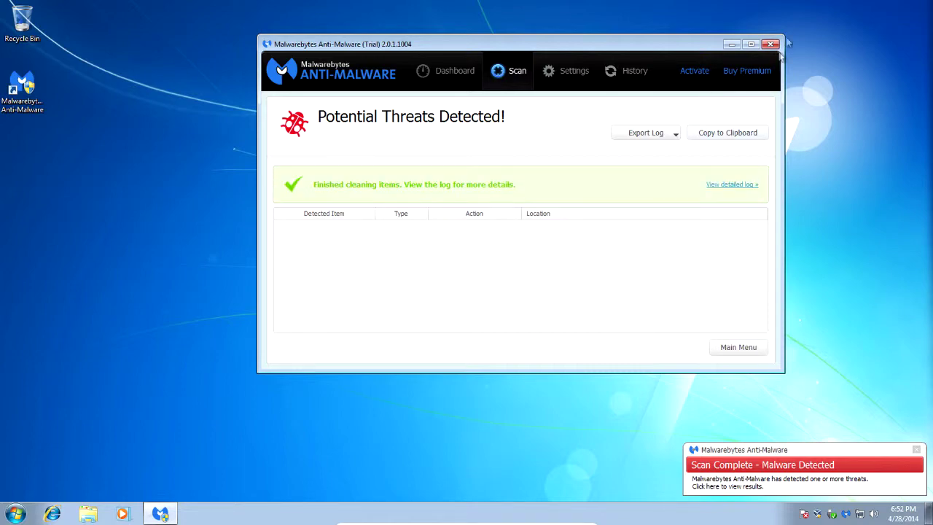
left_click(739, 346)
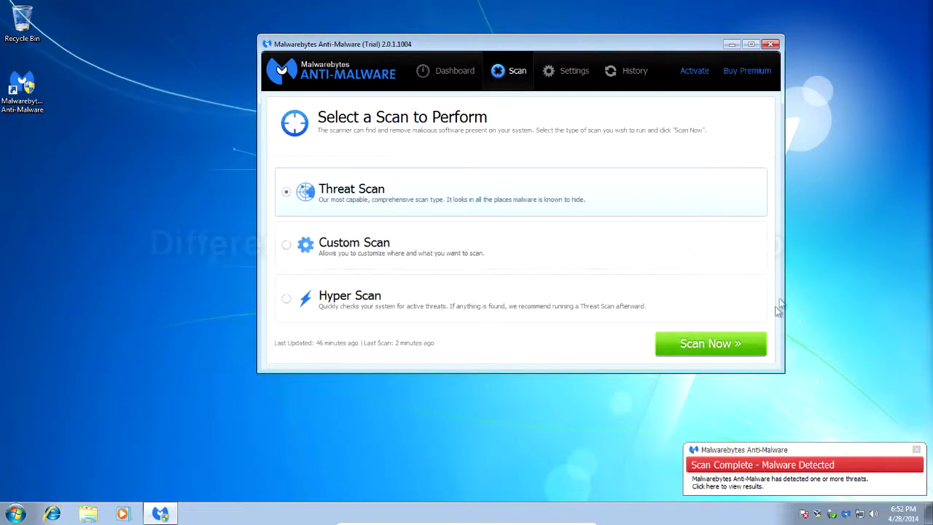
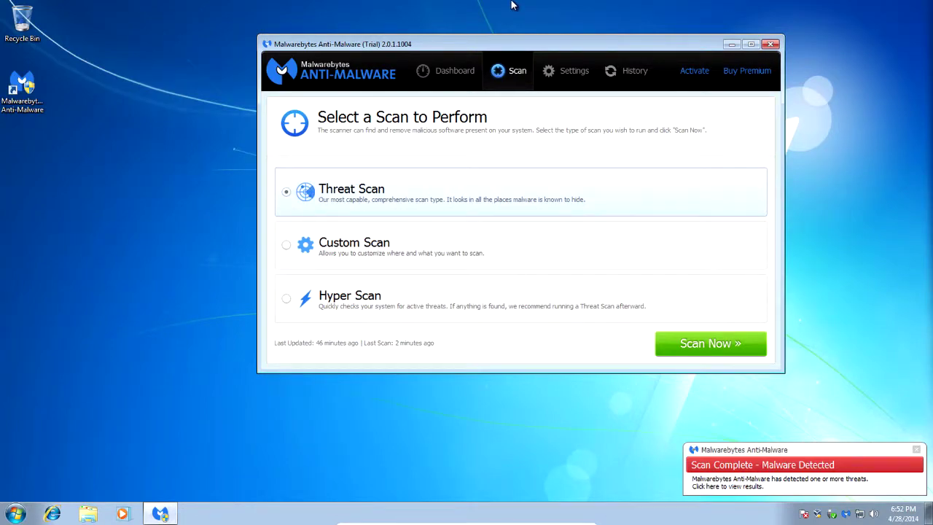
Switch to Internet Explorer and open Adobe's official Adobe Reader download page from the Google search results.
left_click(62, 514)
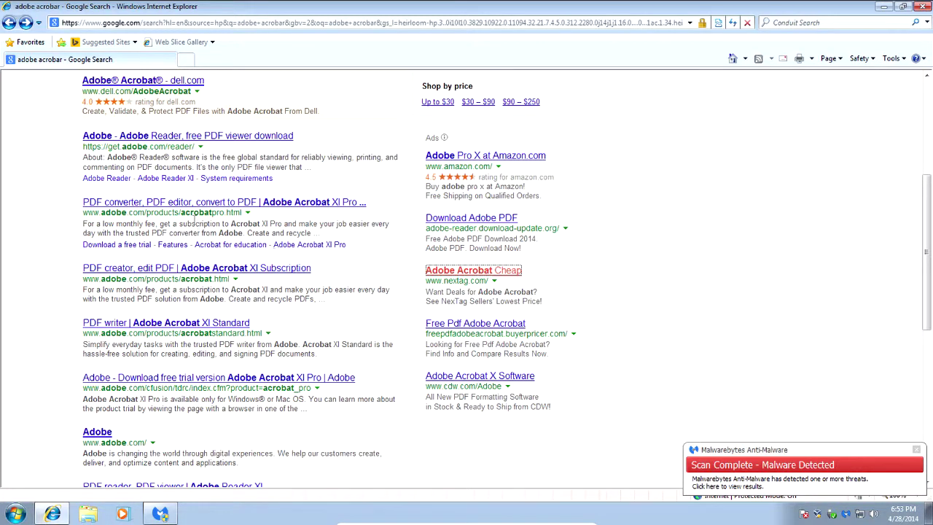
scroll(81, 138, "up", 3)
scroll(80, 139, "up", 3)
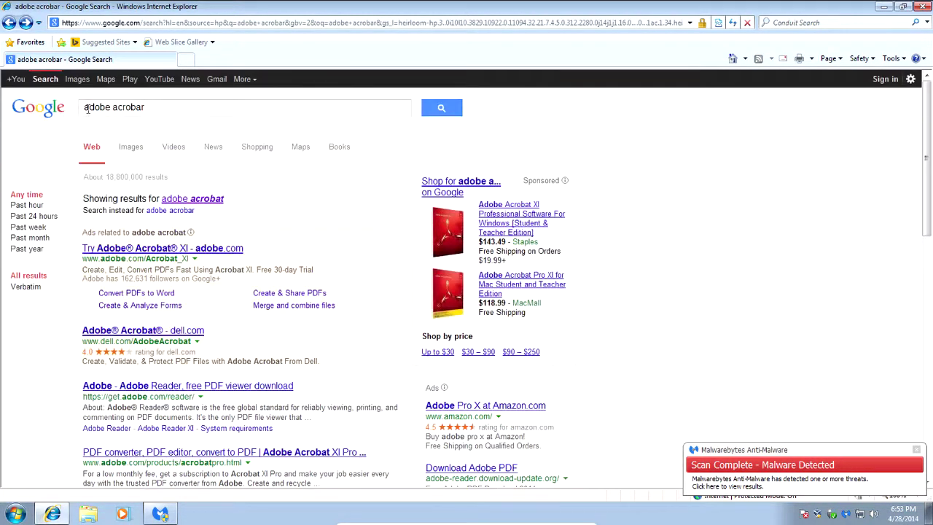
left_click(184, 386)
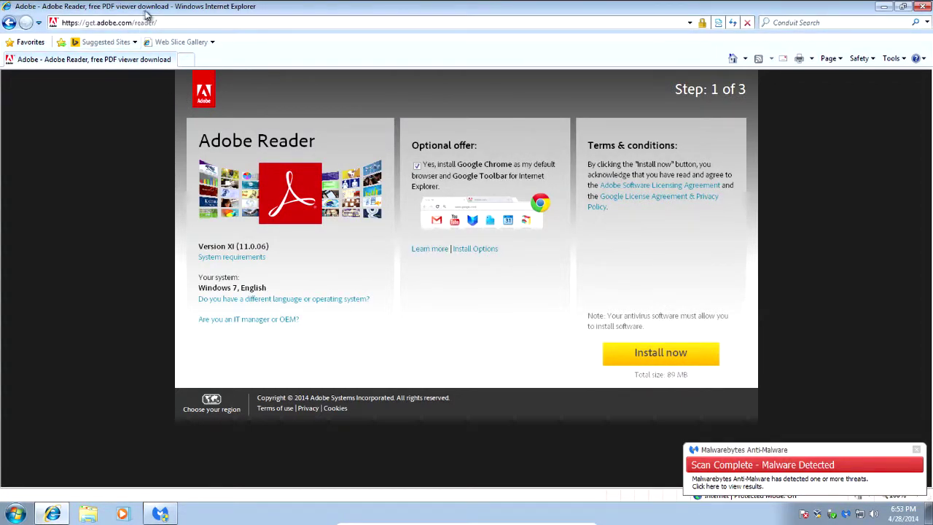
Replace the adobe domain in the address with "getnewadobereaderfree" as an example of a suspicious download site, without loading it.
left_click(127, 26)
left_click(129, 23)
double_click(130, 23)
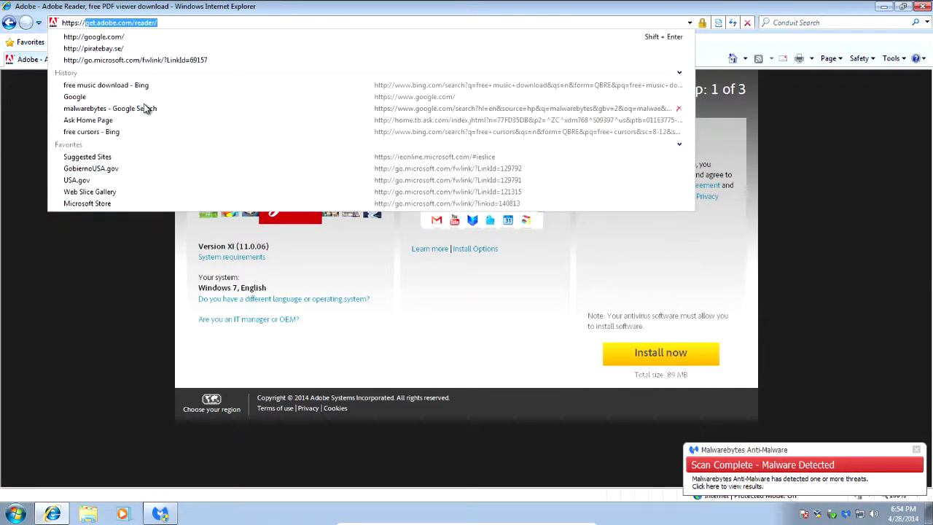
left_click(101, 23)
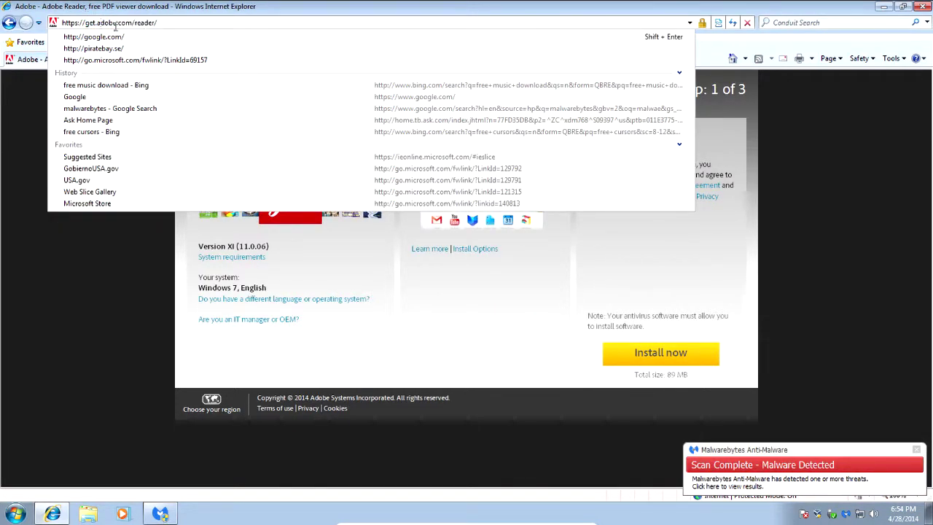
double_click(108, 23)
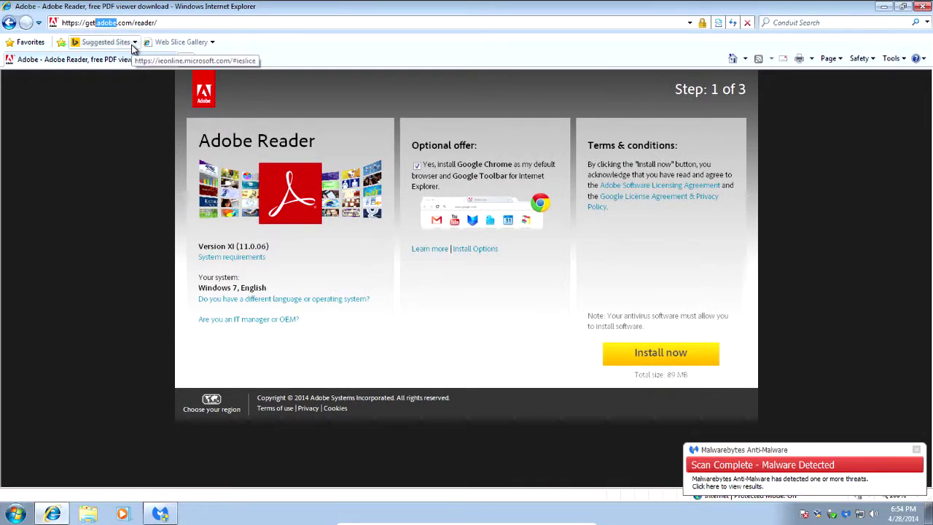
type("newabov")
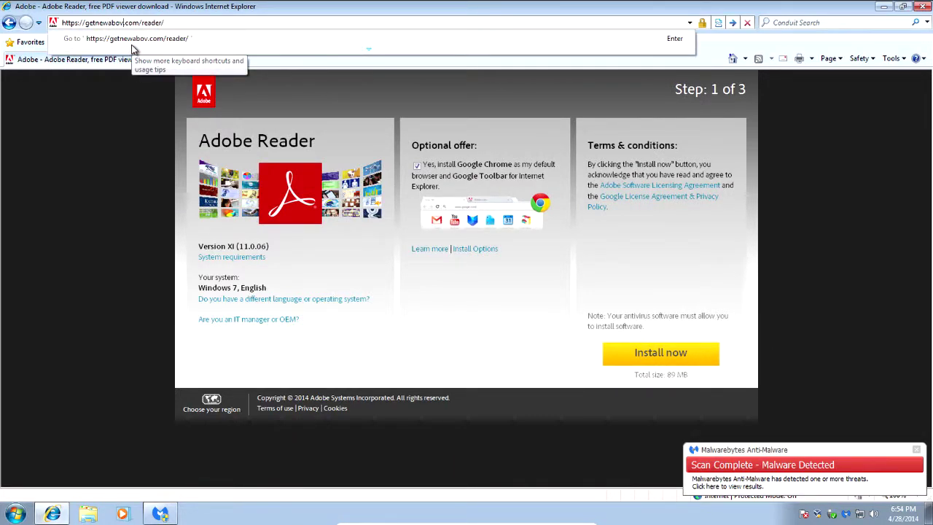
type("ereader")
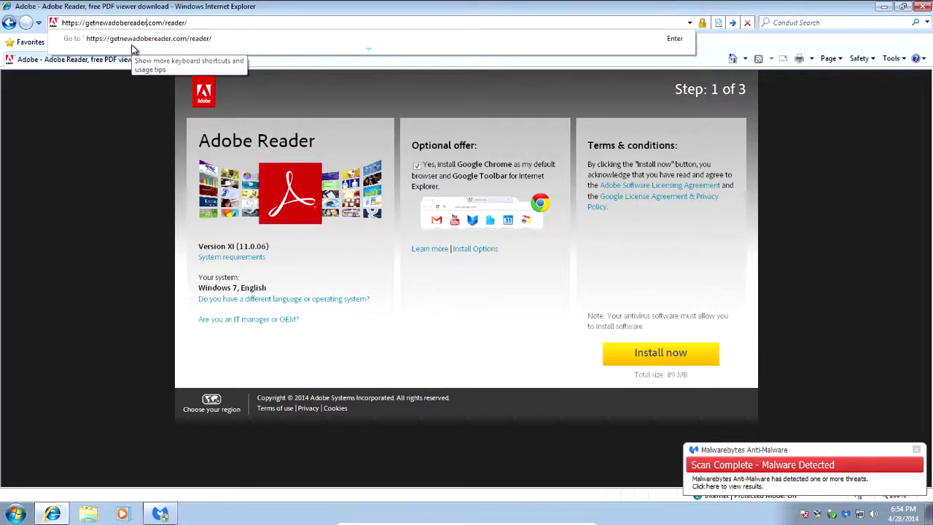
type("free")
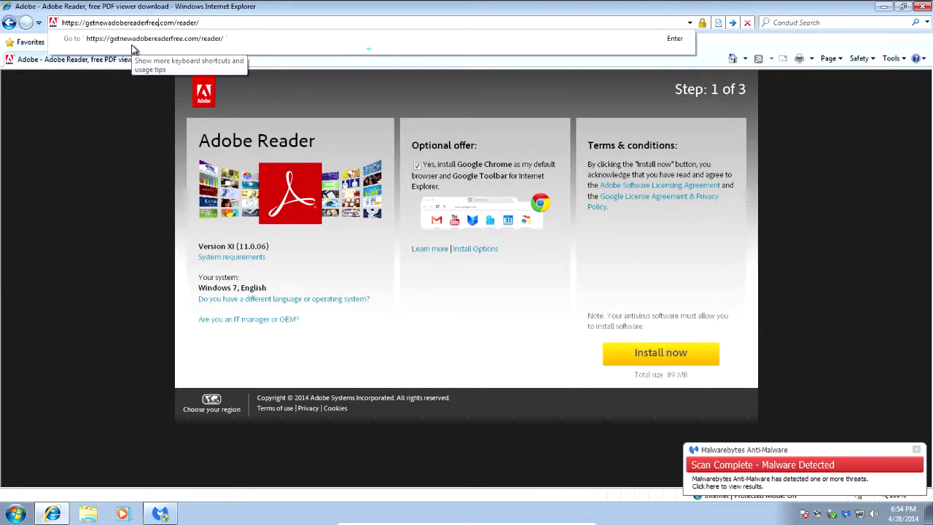
Change the example domain in the address to "554bawits", keeping the .com/reader/ ending and leaving the page unloaded.
key("BackSpace")
key("BackSpace")
key("BackSpace")
key("BackSpace")
key("BackSpace")
key("BackSpace")
key("BackSpace")
key("BackSpace")
key("BackSpace")
key("BackSpace")
key("BackSpace")
key("BackSpace")
key("BackSpace")
key("BackSpace")
key("BackSpace")
key("BackSpace")
key("BackSpace")
key("BackSpace")
key("BackSpace")
key("BackSpace")
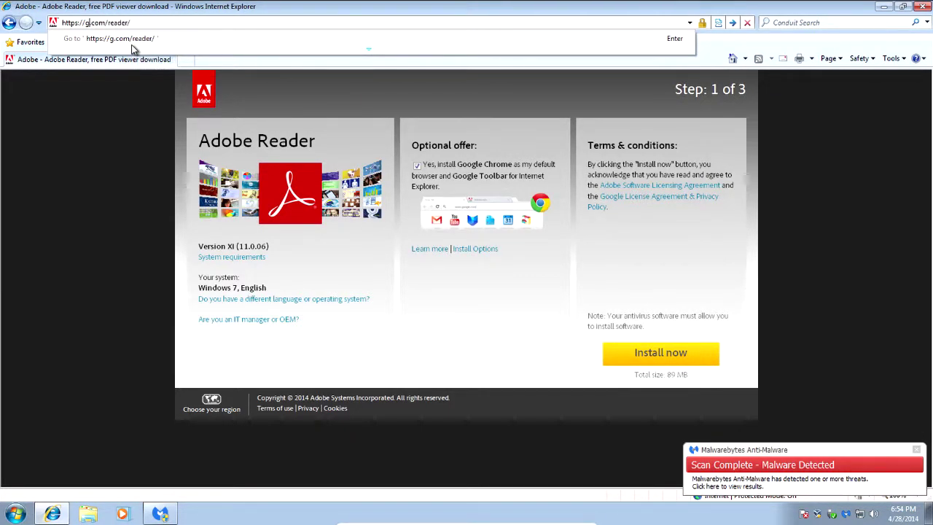
key("BackSpace")
type("554bawits")
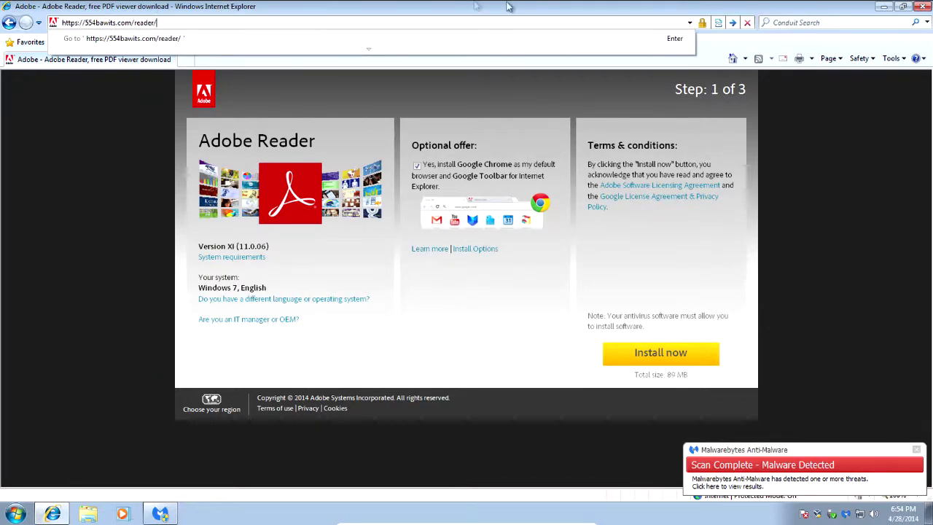
left_click(625, 39)
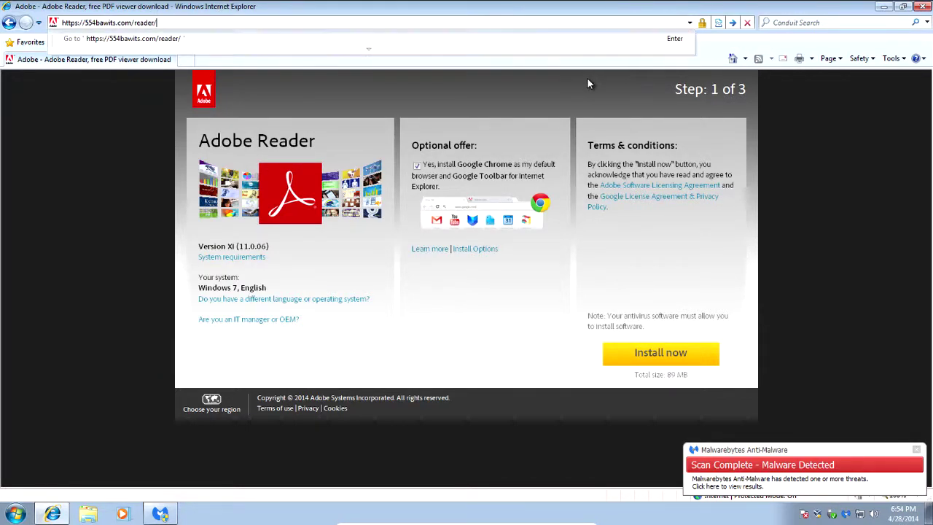
Open a blank browser tab and close the Adobe Reader download tab.
left_click(787, 22)
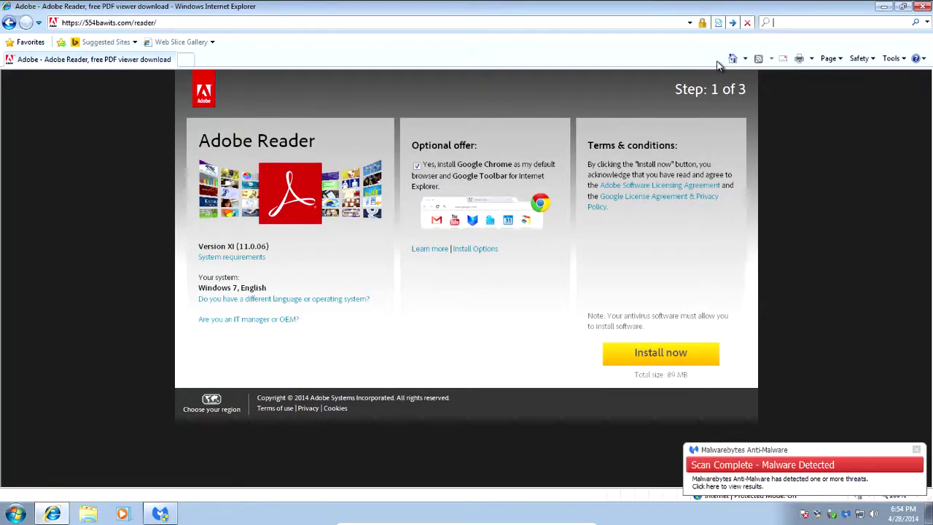
right_click(768, 24)
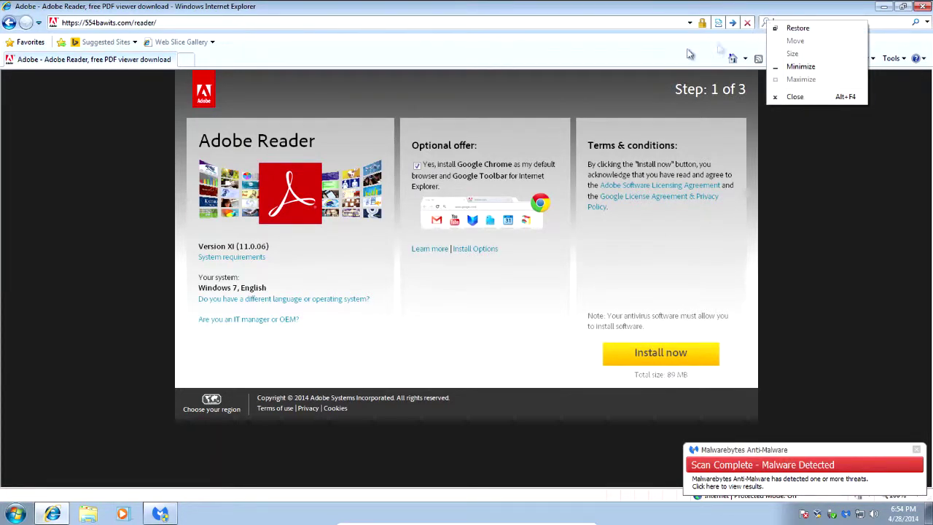
left_click(186, 59)
left_click(127, 61)
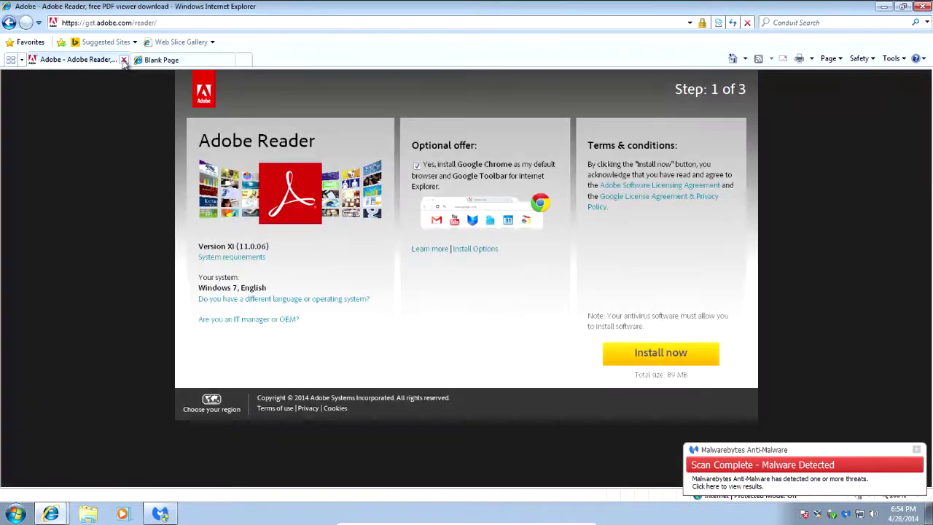
left_click(122, 59)
Search Bing for "ccleaner" and open the Download page listed under the official Piriform site.
left_click(778, 24)
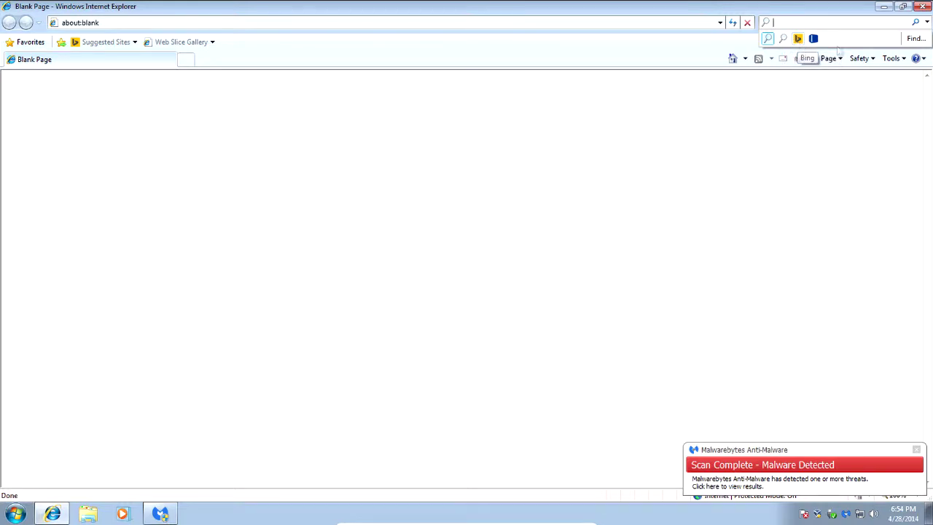
left_click(798, 38)
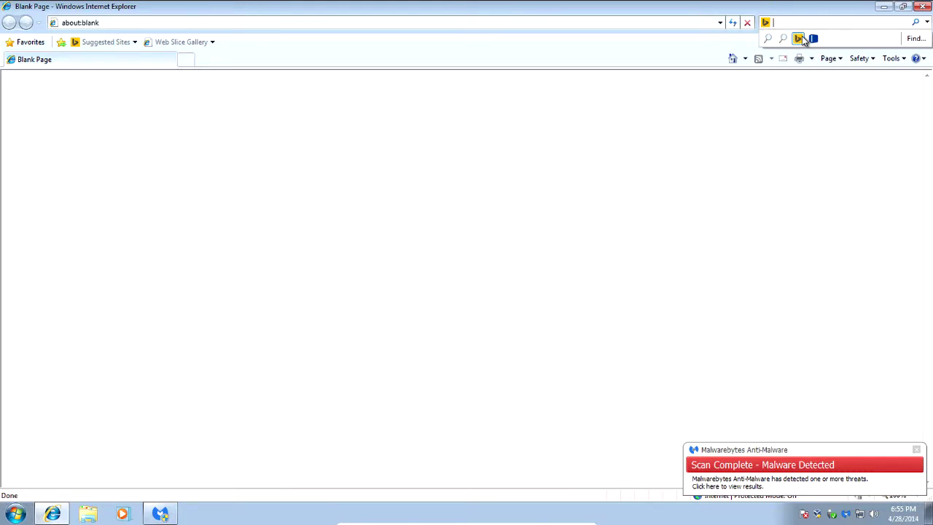
type("cc")
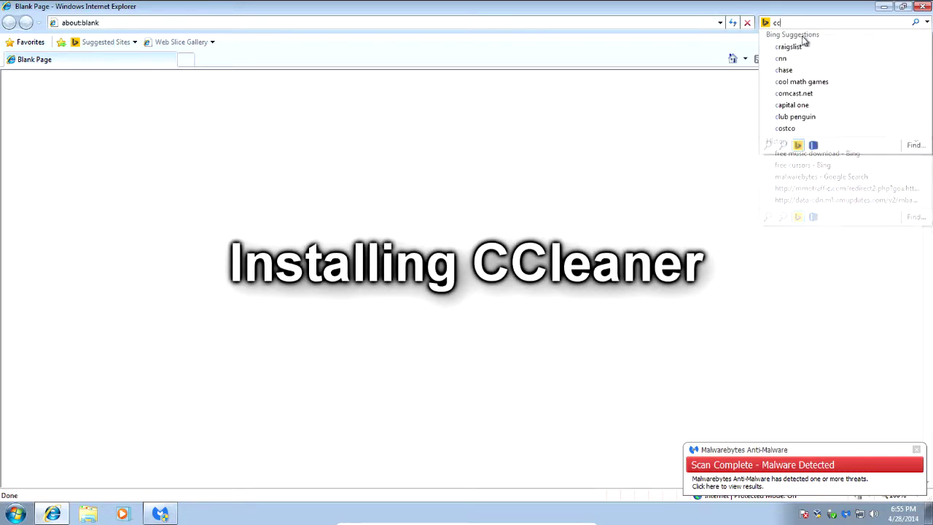
type("leaner")
key("Return")
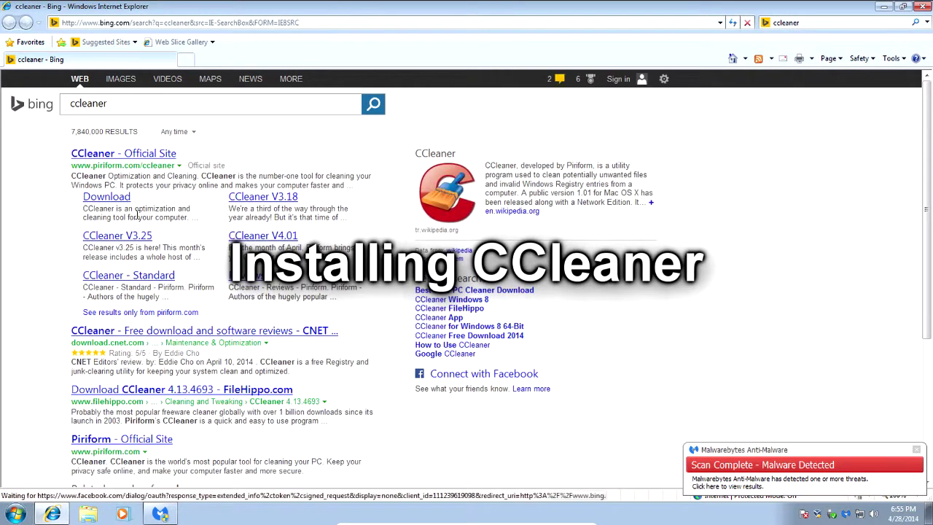
left_click(109, 201)
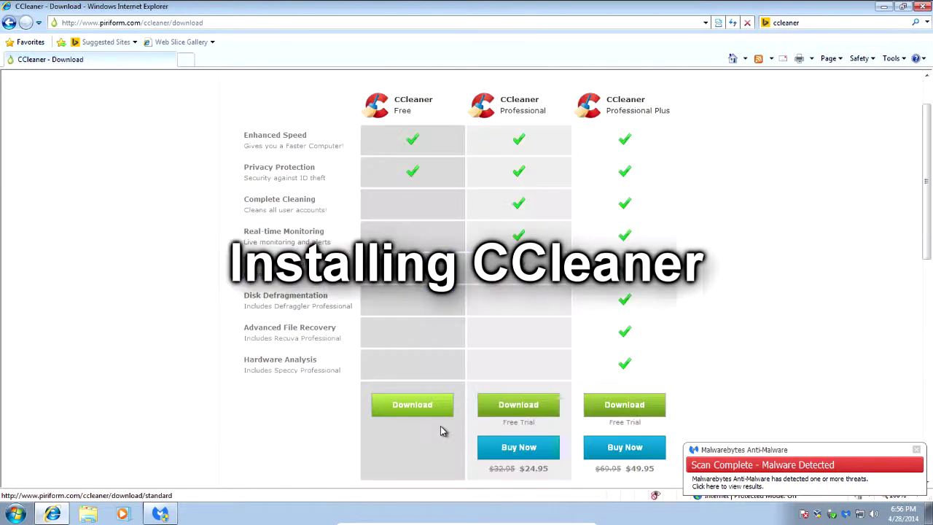
Start the CCleaner Free download from Piriform and choose to run ccsetup413.exe.
left_click(438, 416)
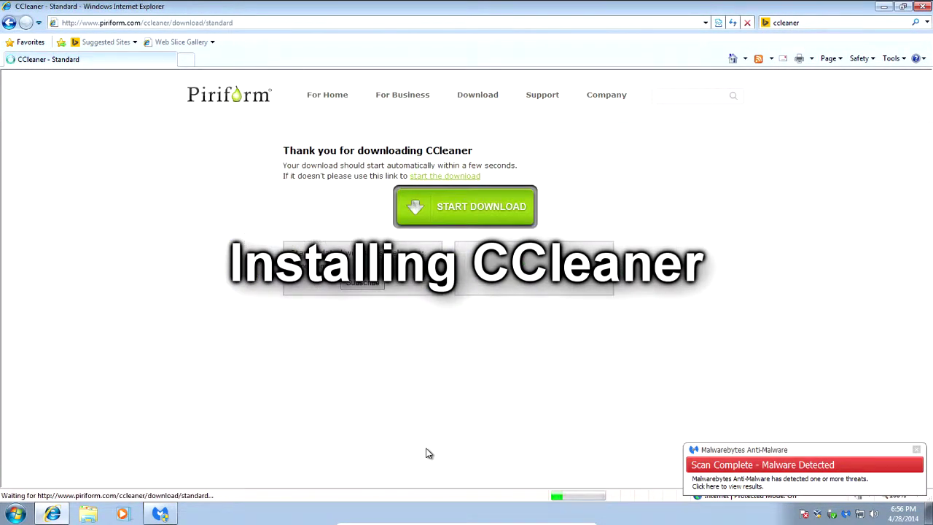
left_click(435, 222)
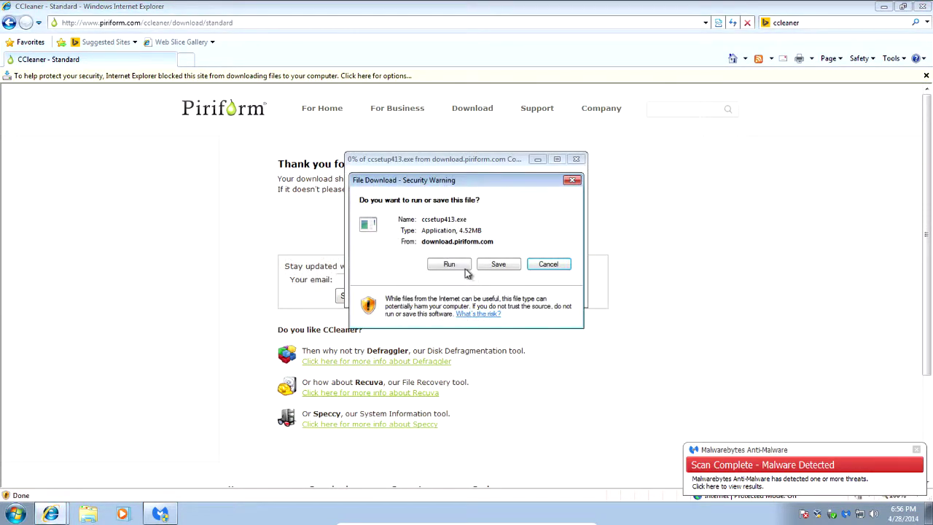
left_click(449, 263)
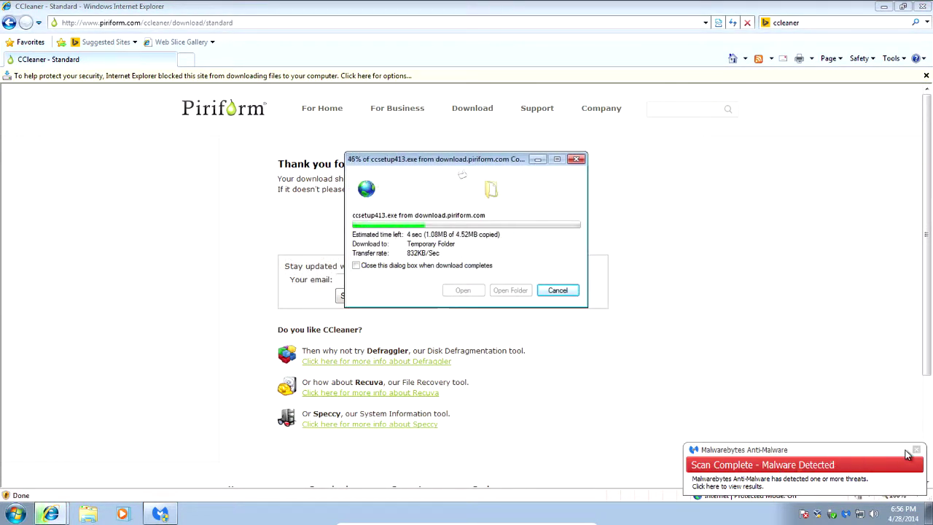
Dismiss the Malwarebytes notification, allow the CCleaner installer to make changes, and advance the setup to Install Options.
left_click(915, 451)
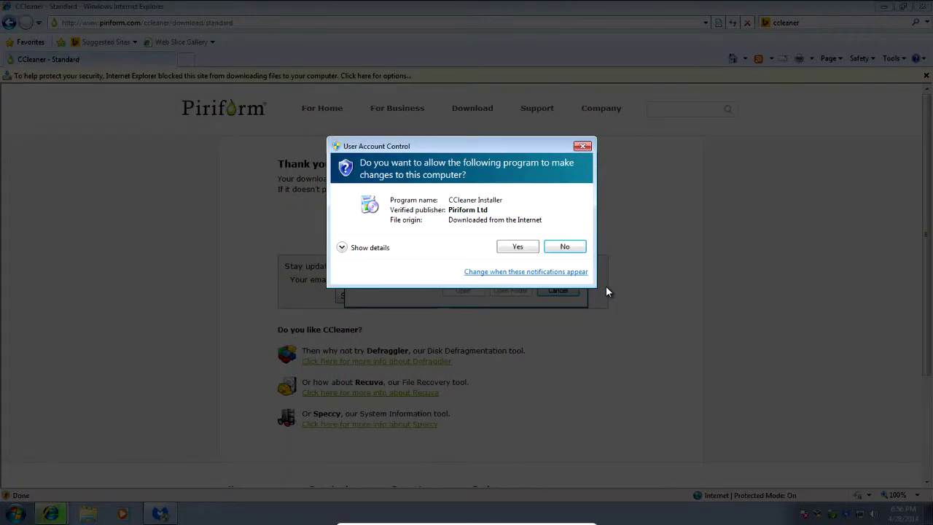
left_click(520, 247)
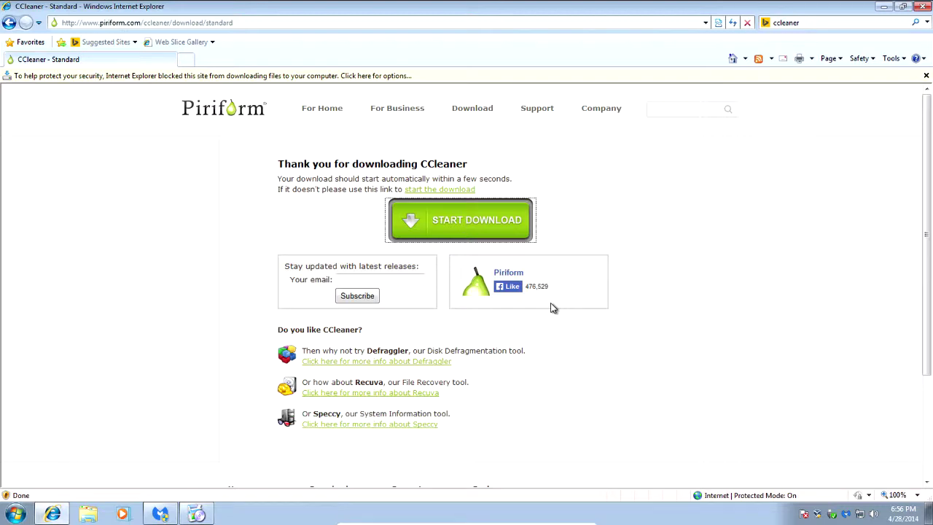
left_click(587, 349)
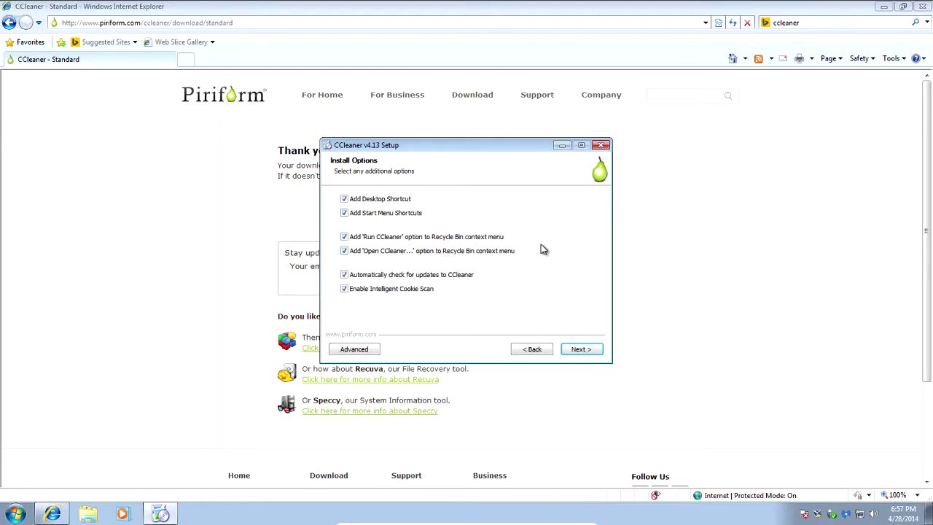
Minimize the browser, move the setup window aside, and check which options the desktop Recycle Bin's context menu offers.
left_click(883, 6)
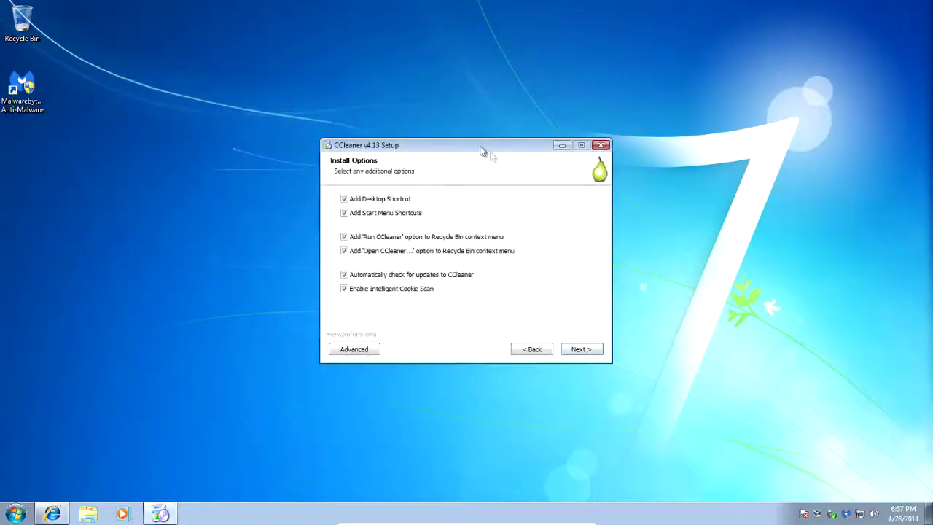
left_click_drag(481, 151, 611, 89)
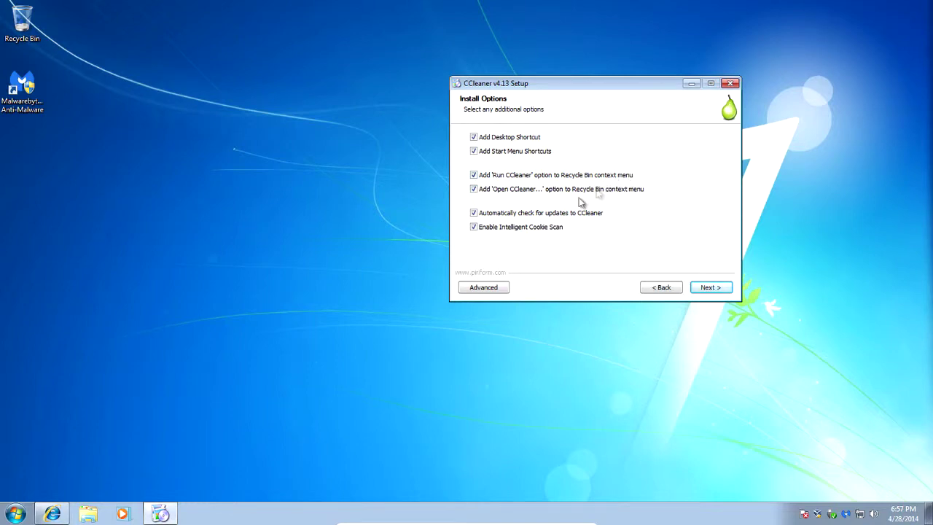
left_click(131, 124)
right_click(22, 28)
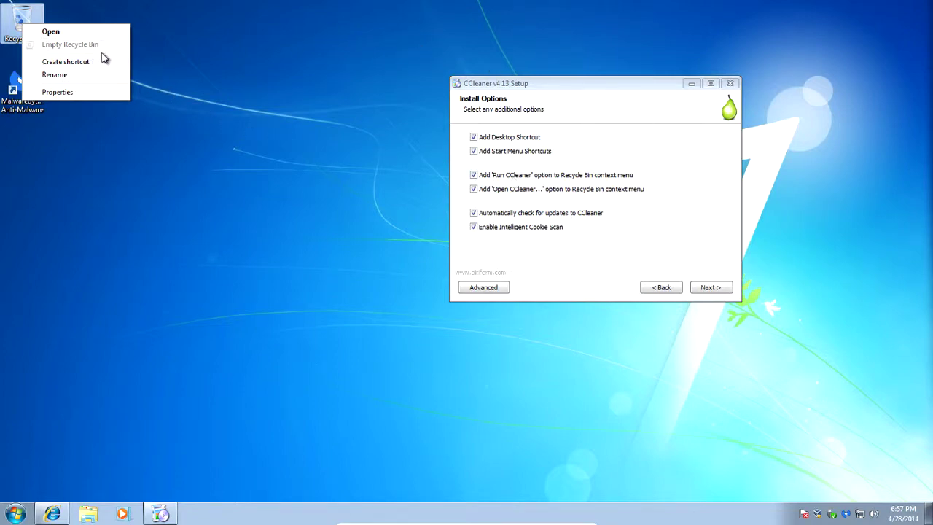
left_click(198, 125)
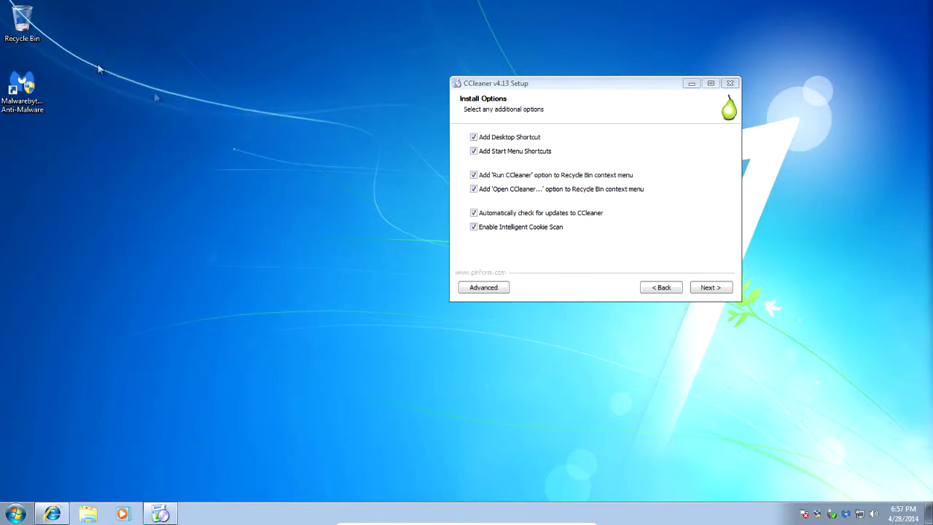
right_click(27, 22)
left_click(15, 18)
right_click(11, 15)
left_click(225, 5)
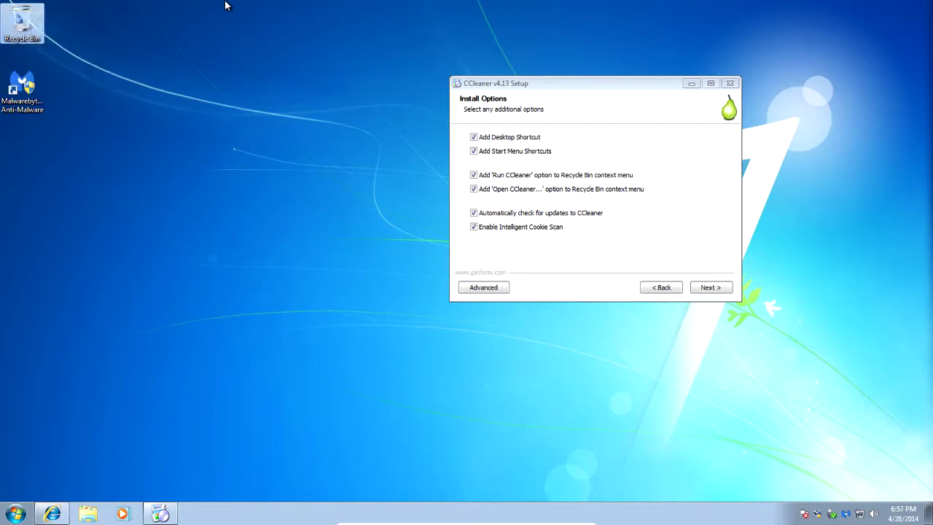
Turn off both the 'Run CCleaner' and 'Open CCleaner...' options for the Recycle Bin context menu.
left_click(499, 175)
left_click(500, 175)
left_click(503, 190)
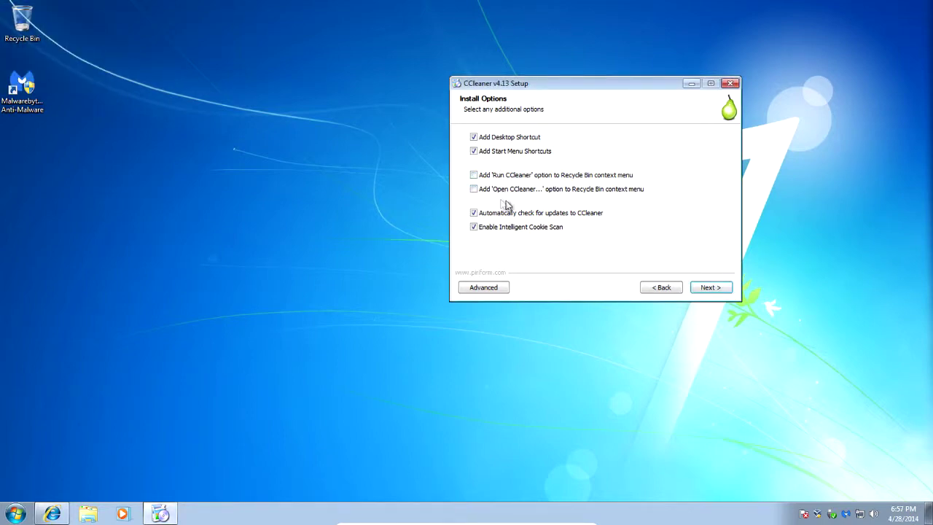
Install CCleaner without Google Chrome or Google Toolbar, and finish setup with Run CCleaner v4.13 enabled.
left_click(714, 290)
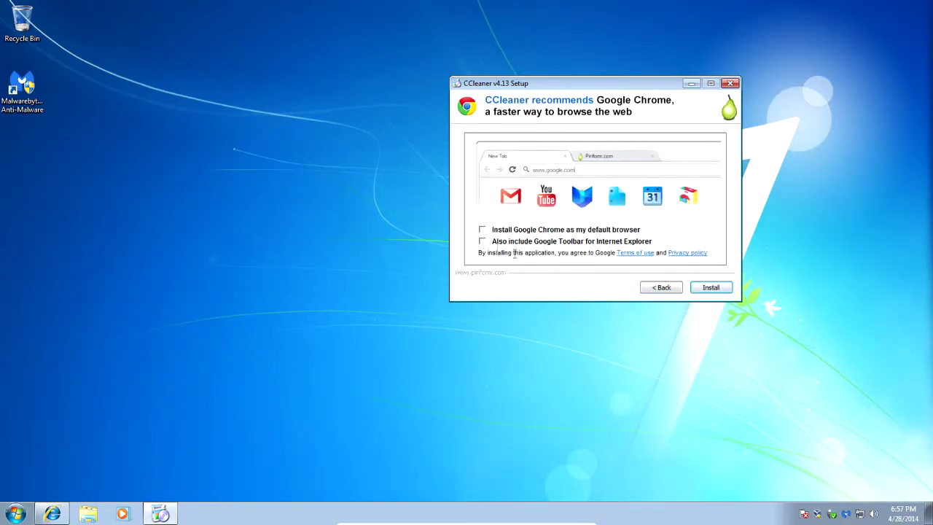
left_click(704, 287)
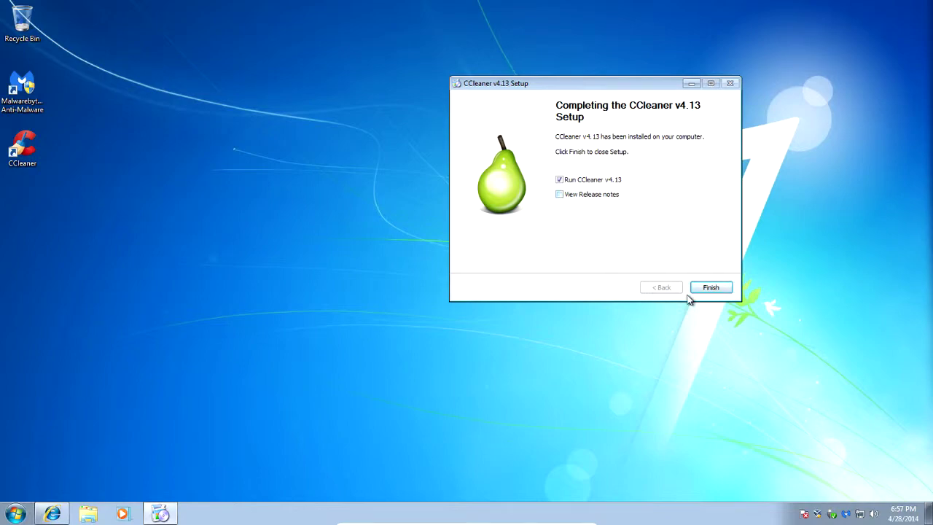
left_click(706, 288)
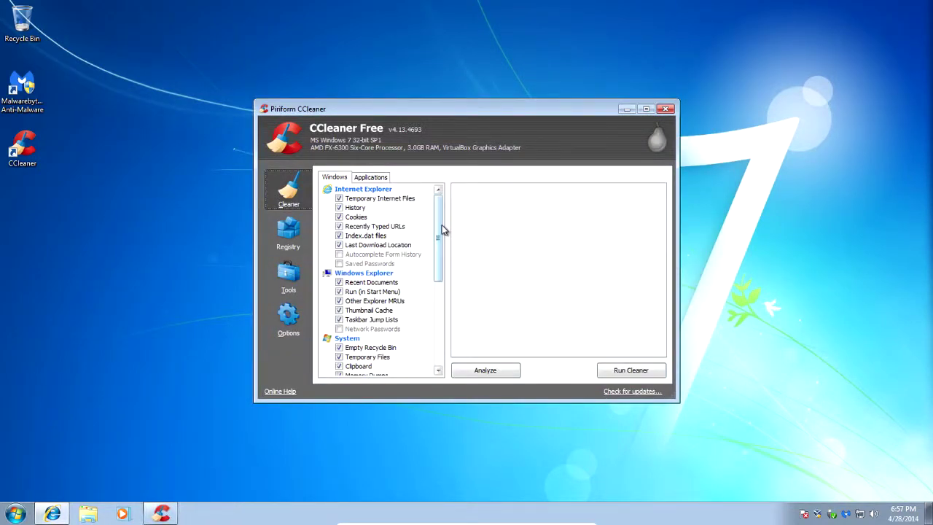
Review the Cleaner options, open CCleaner's uninstall tool, and select Malwarebytes Anti-Malware in its program list.
mouse_move(442, 228)
left_mouse_down()
mouse_move(449, 261)
mouse_move(438, 323)
mouse_move(440, 236)
mouse_move(458, 202)
mouse_move(430, 326)
mouse_move(450, 279)
mouse_move(451, 234)
left_mouse_up()
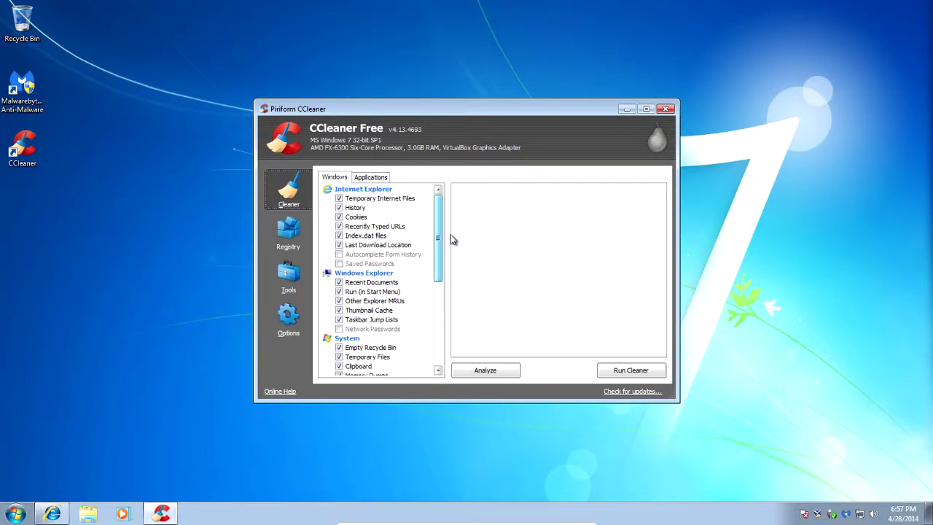
left_click(296, 250)
left_click(293, 275)
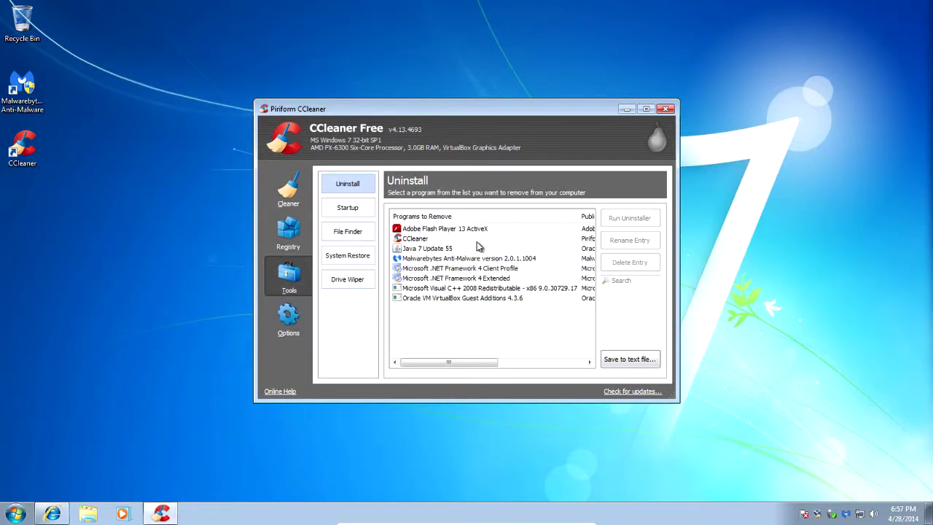
left_click(501, 258)
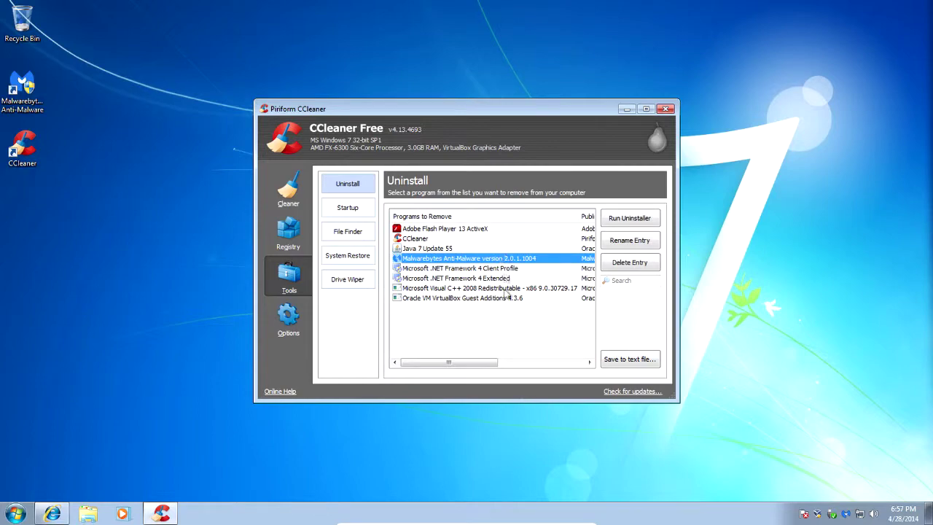
Look through CCleaner's Options and Registry sections, review the Registry Cleaner's issue categories, and return to the Cleaner section.
left_click(506, 308)
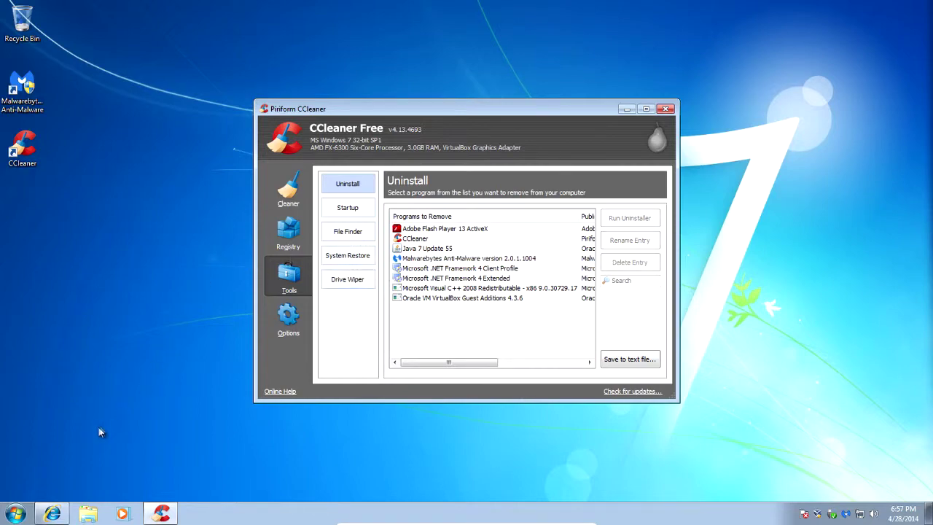
left_click(289, 331)
left_click(288, 231)
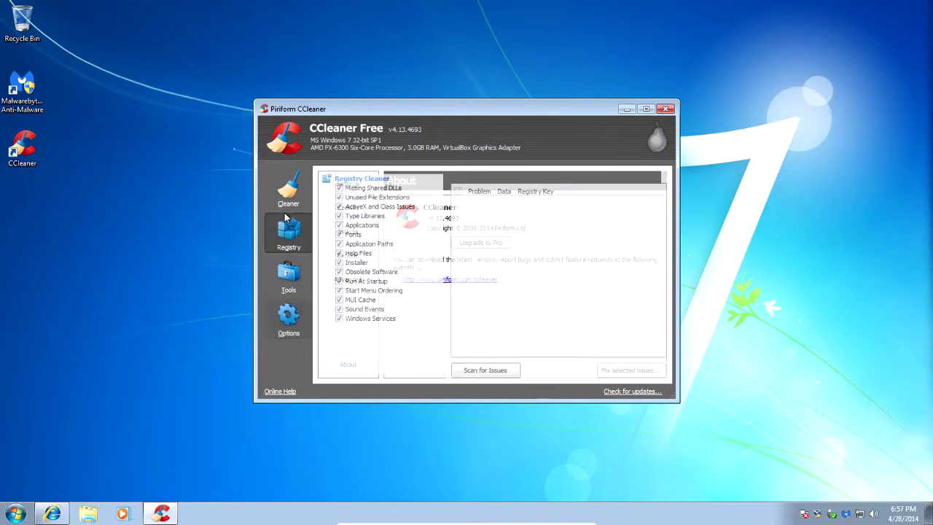
left_click(293, 193)
left_click(289, 227)
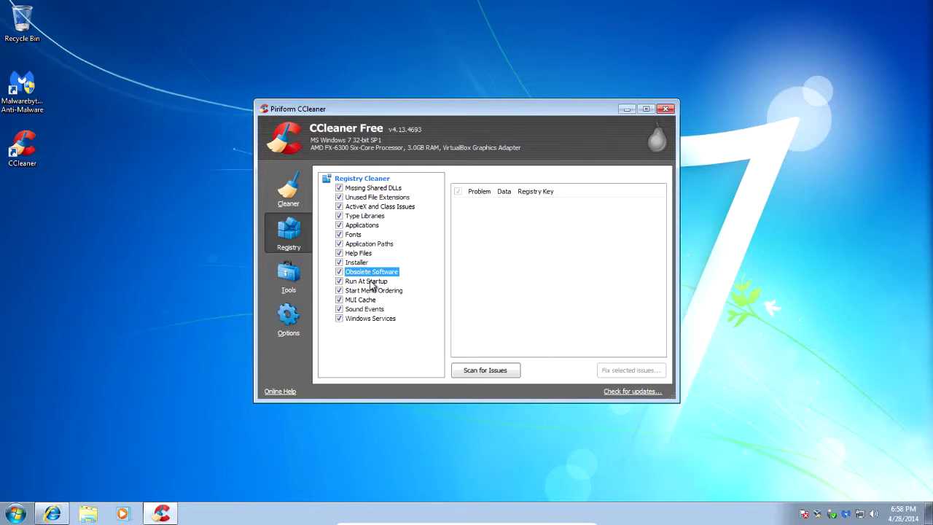
left_click(281, 189)
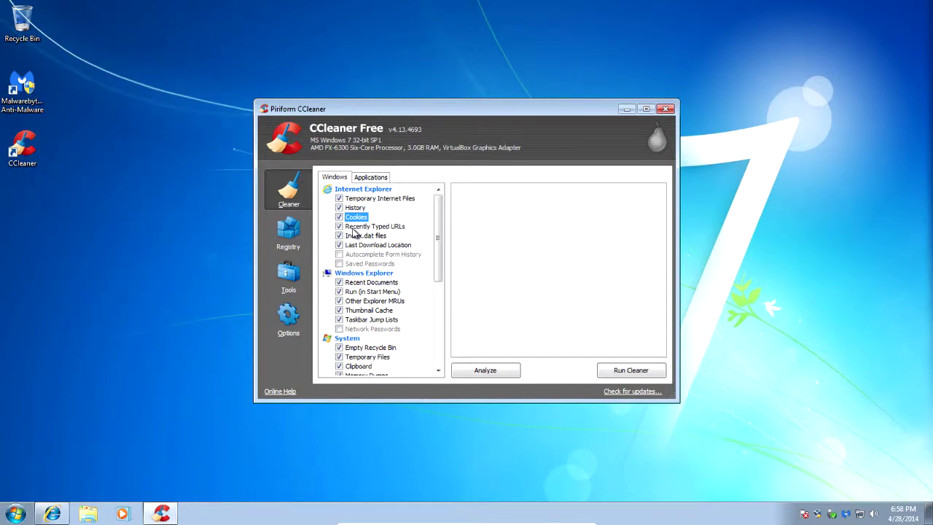
Try Internet Explorer's Saved Passwords cleaning option, acknowledge its warning, and turn the option back off.
left_click_drag(440, 240, 451, 264)
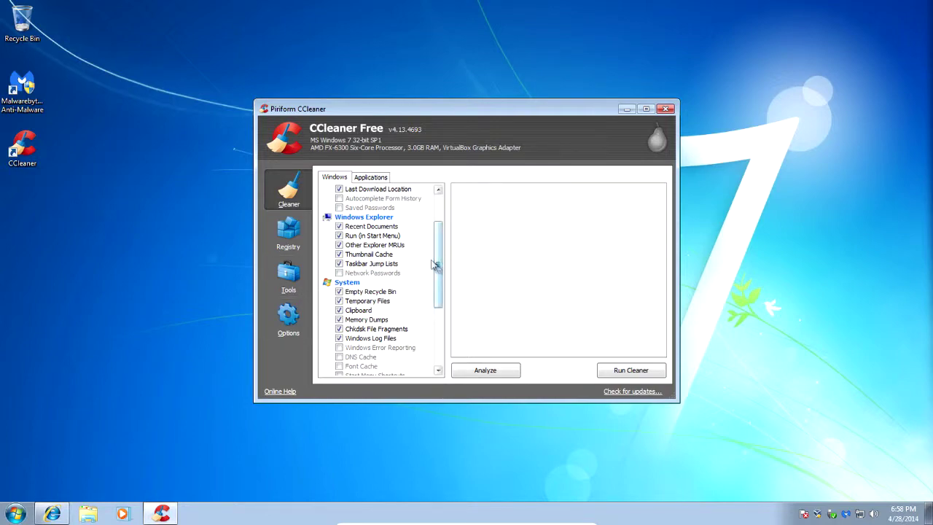
left_click(340, 208)
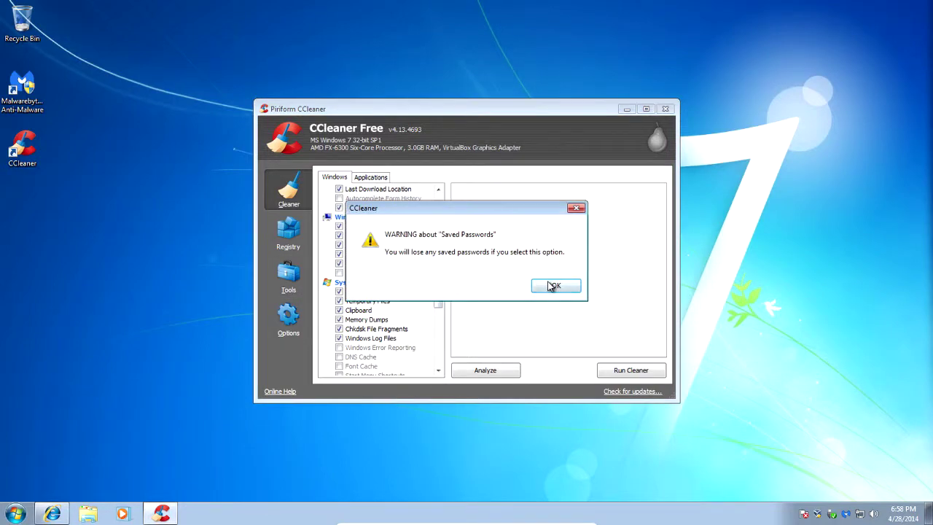
left_click(554, 285)
left_click(339, 216)
left_click(339, 208)
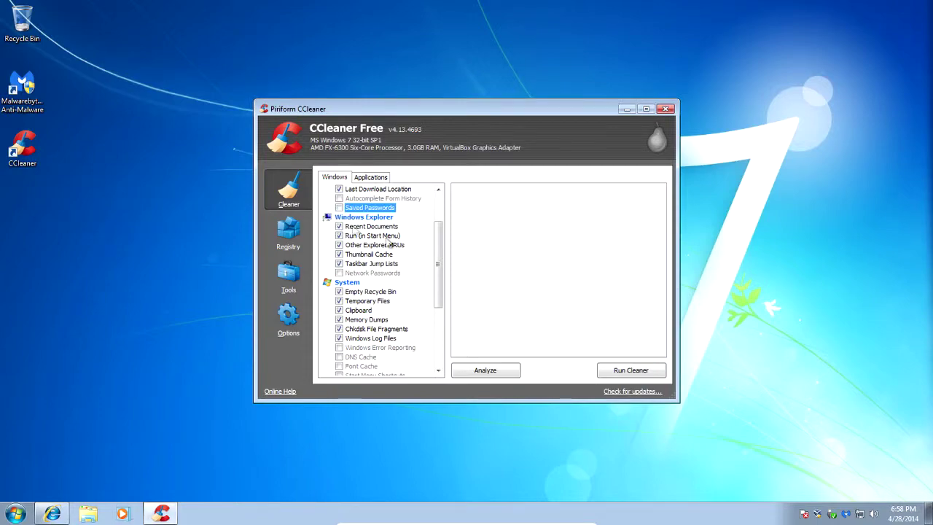
Review the Internet Explorer cleaning options and the cleanup categories for installed applications, and return to the Windows categories.
left_click_drag(437, 261, 437, 244)
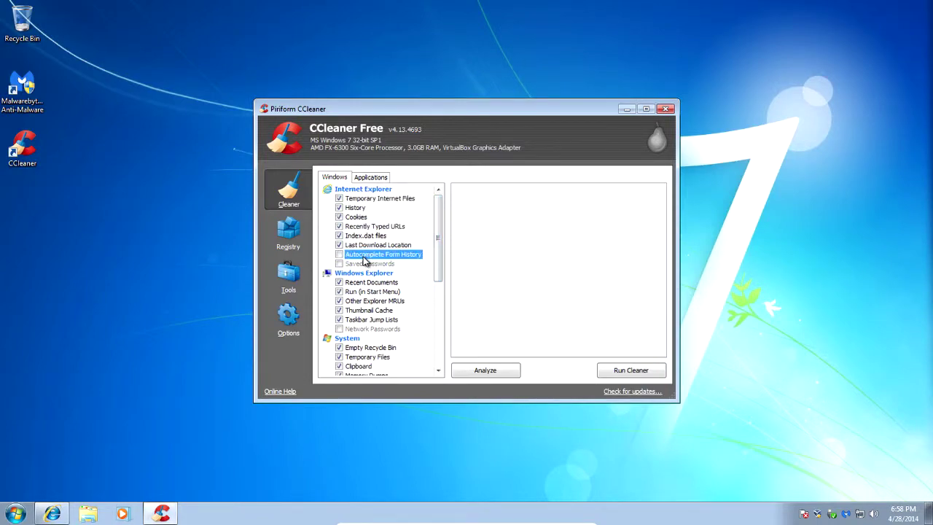
left_click(382, 189)
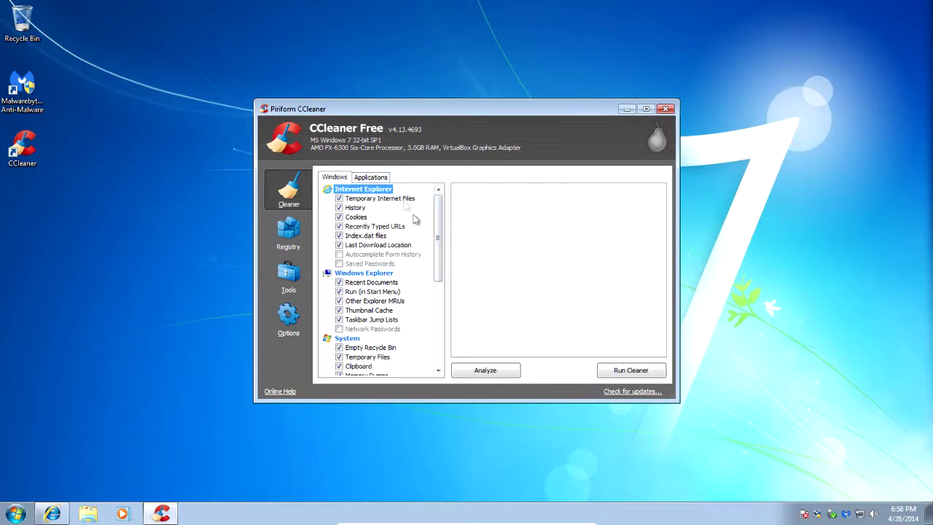
mouse_move(438, 248)
left_mouse_down()
mouse_move(438, 339)
mouse_move(442, 246)
left_mouse_up()
left_click(377, 181)
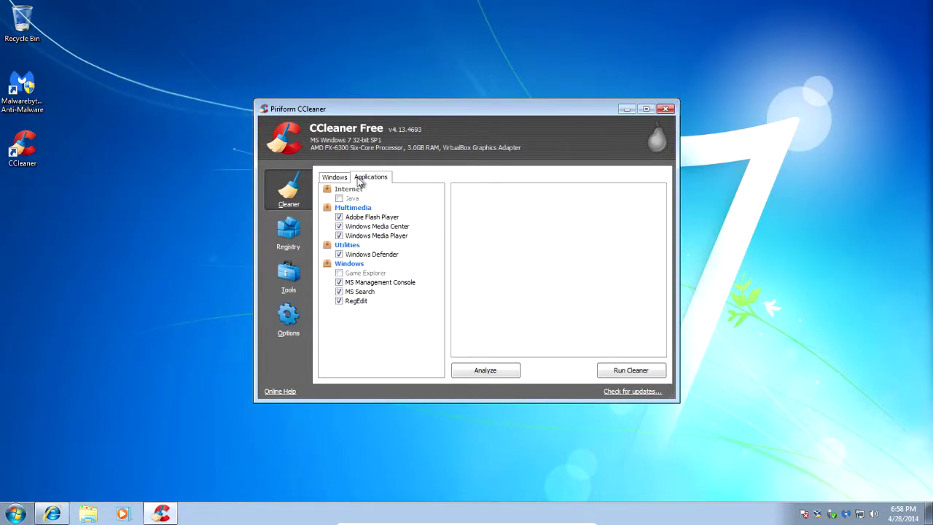
left_click(341, 200)
left_click(335, 177)
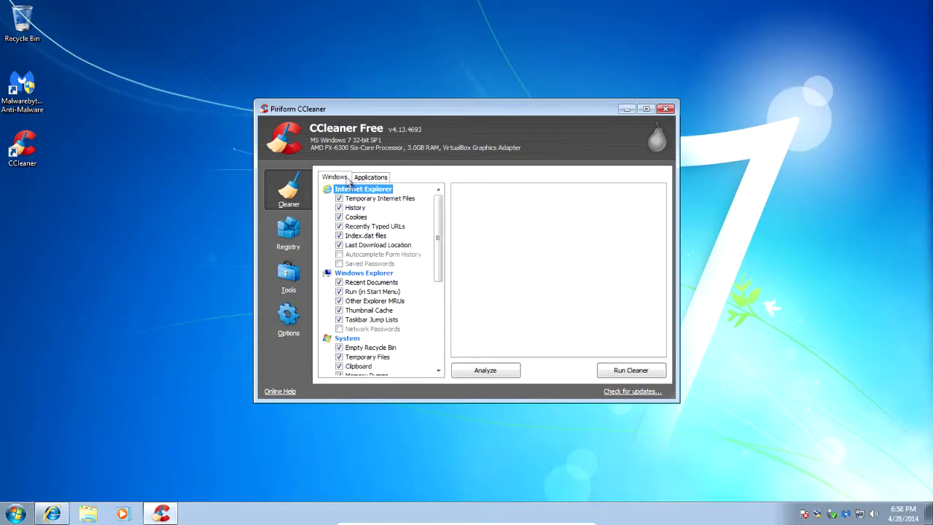
Turn on Desktop Shortcuts in the System cleaning categories and look over the remaining Advanced options.
scroll(368, 270, "down", 5)
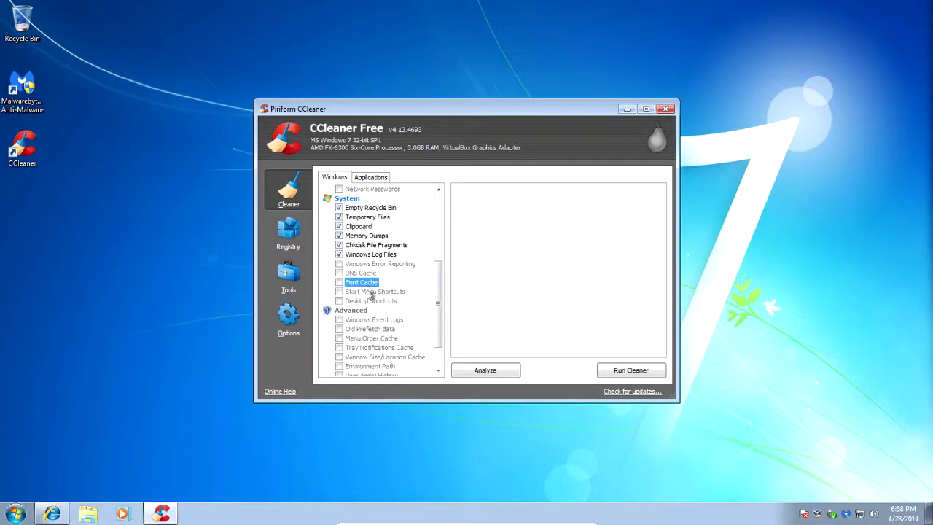
left_click(361, 301)
scroll(353, 320, "down", 1)
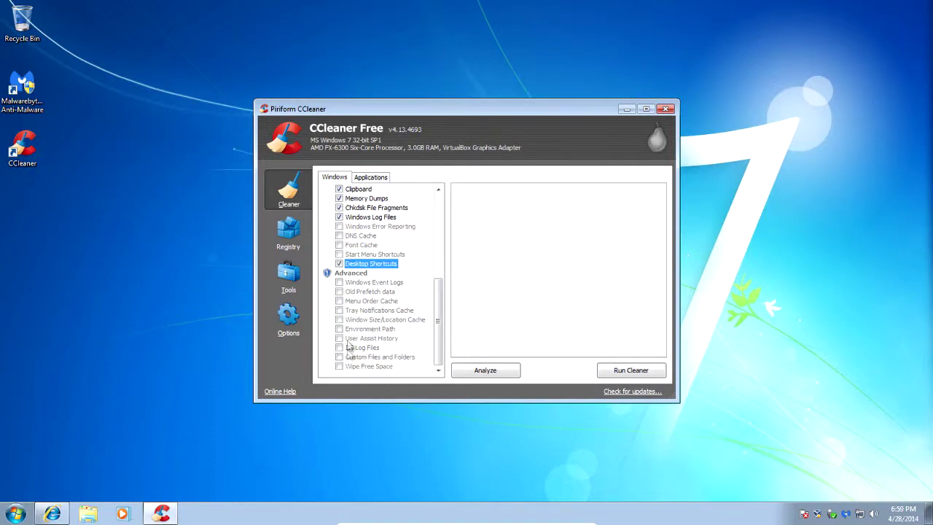
scroll(375, 316, "up", 6)
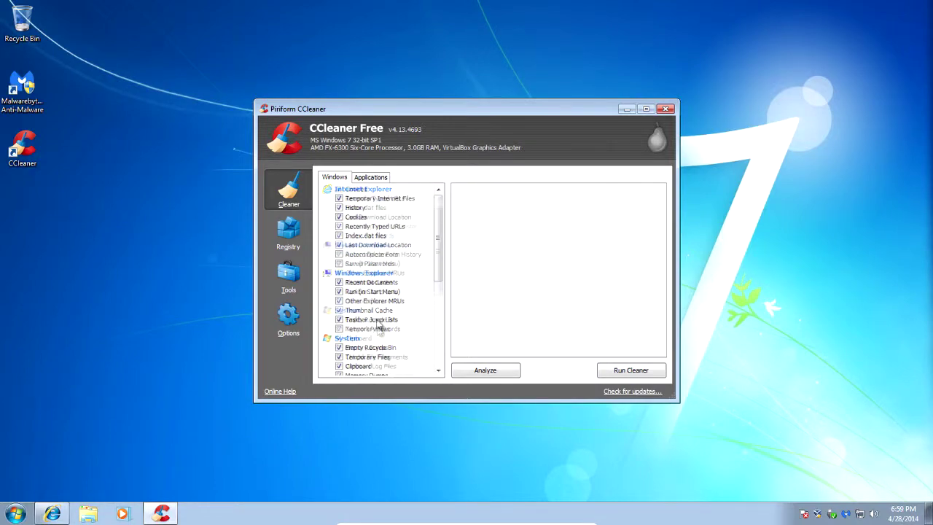
scroll(378, 337, "down", 4)
scroll(379, 320, "up", 4)
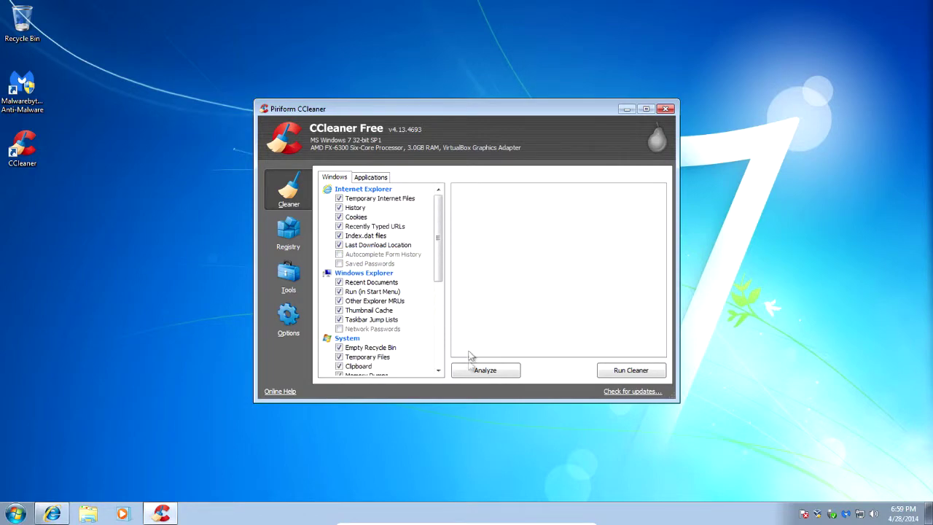
Analyze the computer for removable files and examine the size and file count of each category in the results.
left_click(479, 376)
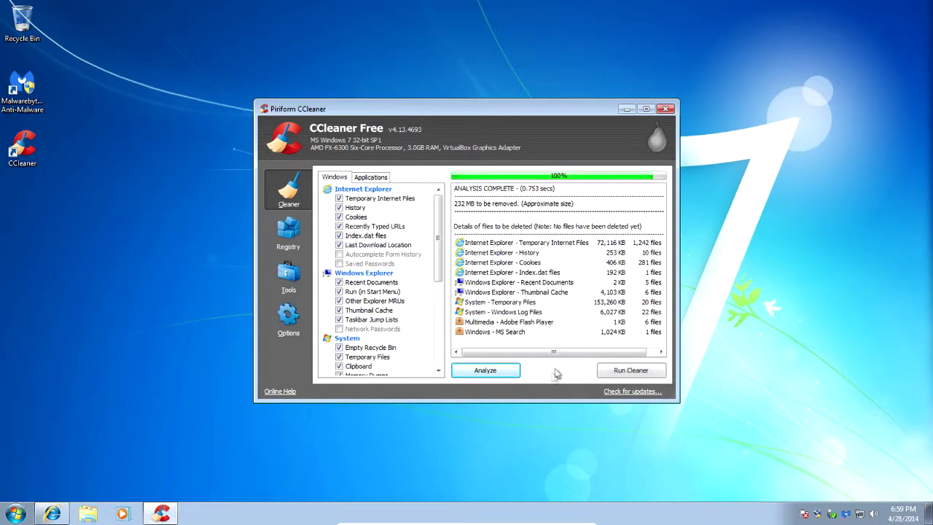
left_click_drag(551, 355, 591, 352)
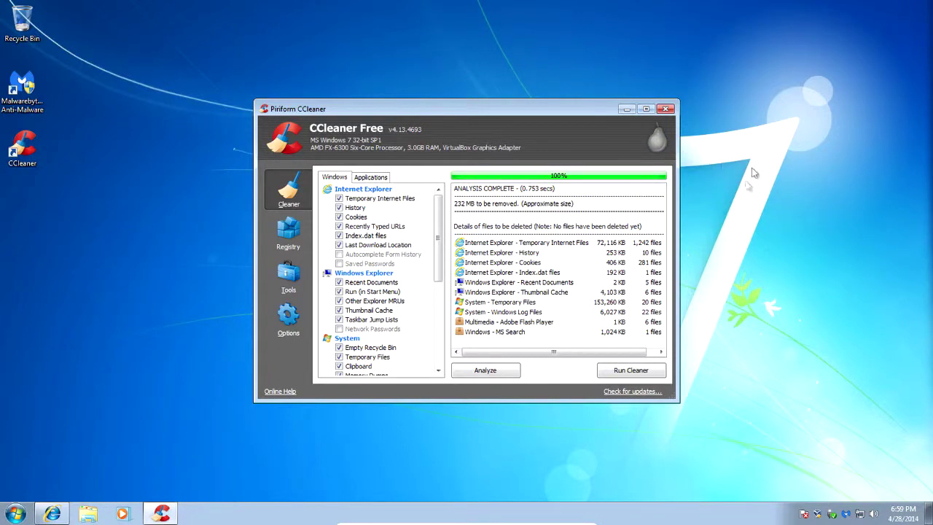
left_click(640, 253)
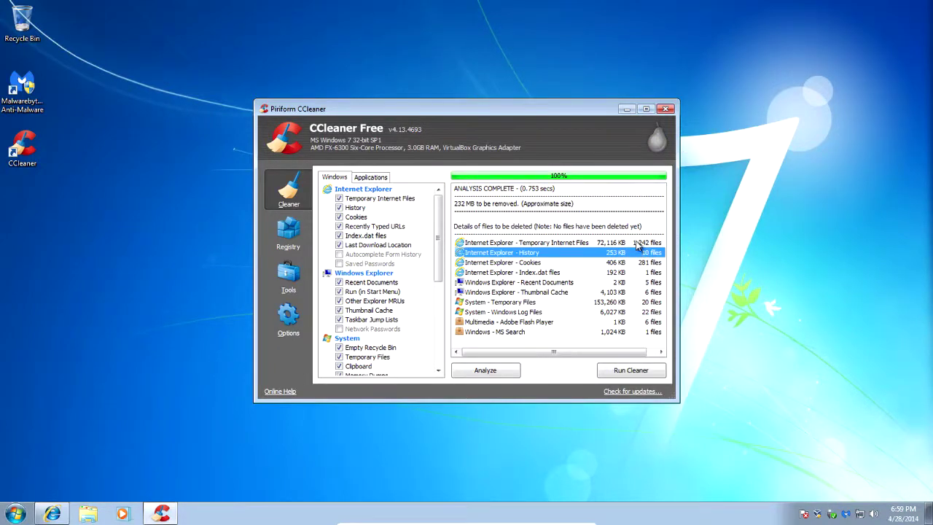
left_click(636, 244)
left_click(631, 254)
left_click(626, 263)
left_click(621, 272)
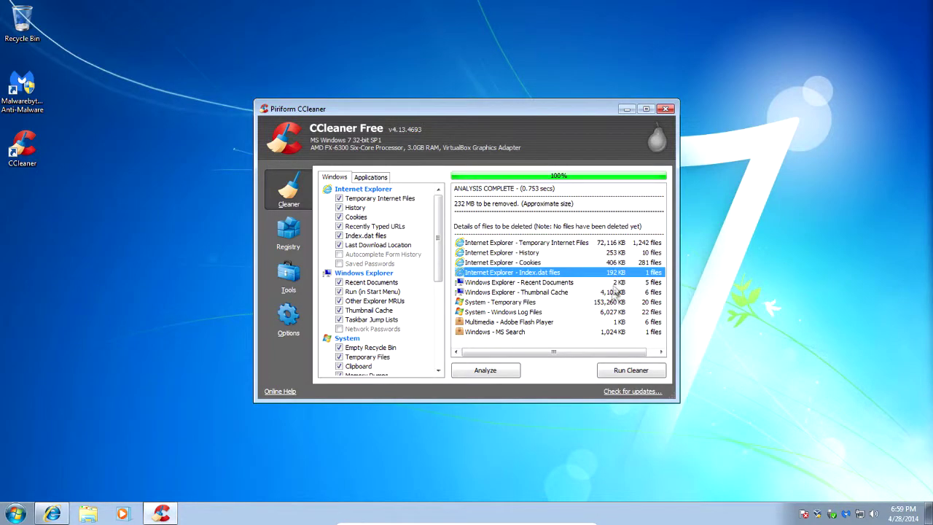
left_click(615, 293)
left_click(609, 282)
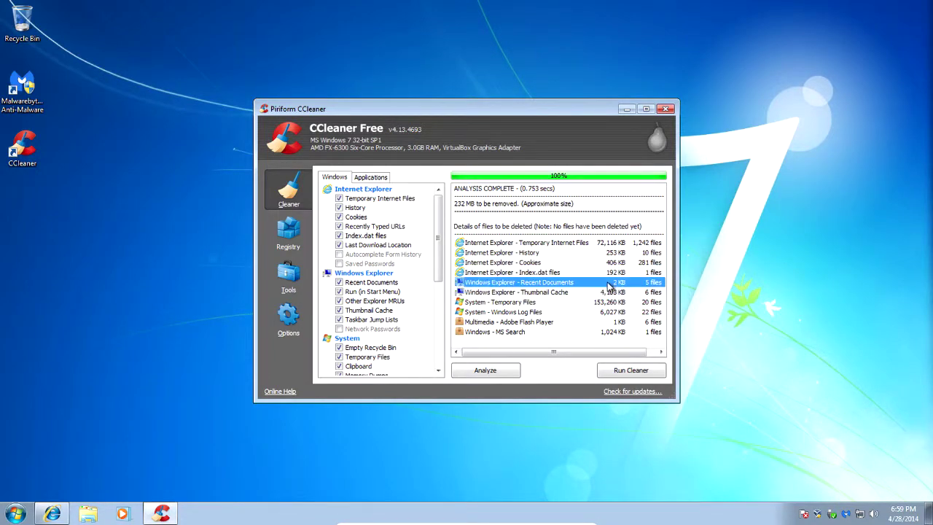
left_click(606, 302)
left_click(605, 292)
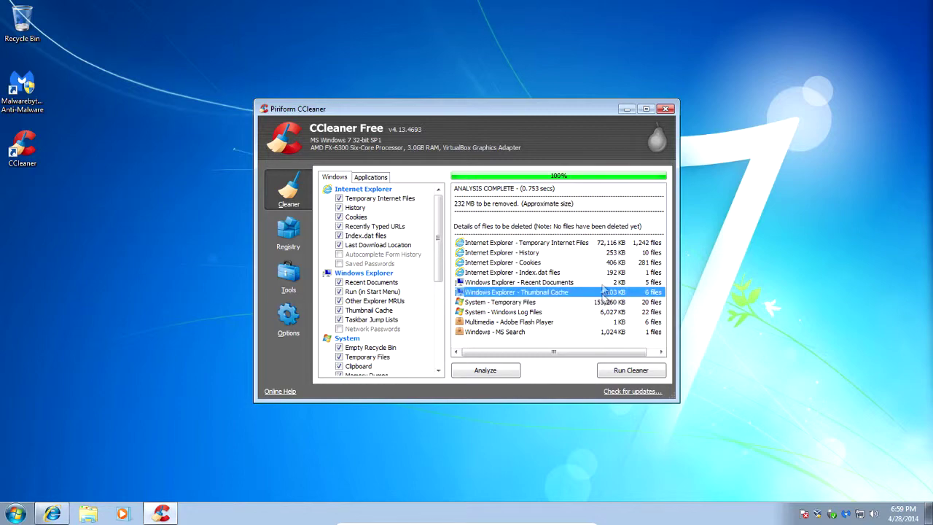
left_click(618, 243)
left_click(616, 292)
left_click(612, 322)
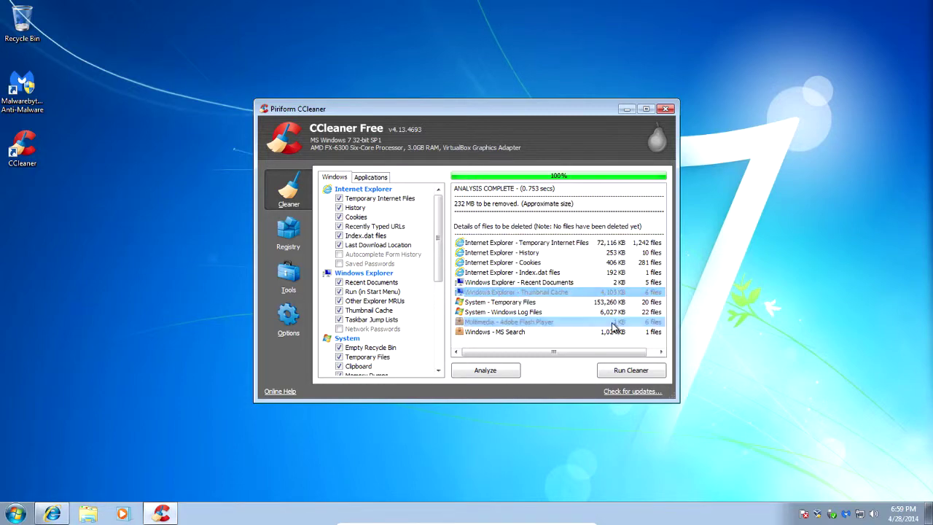
left_click(610, 334)
left_click(606, 342)
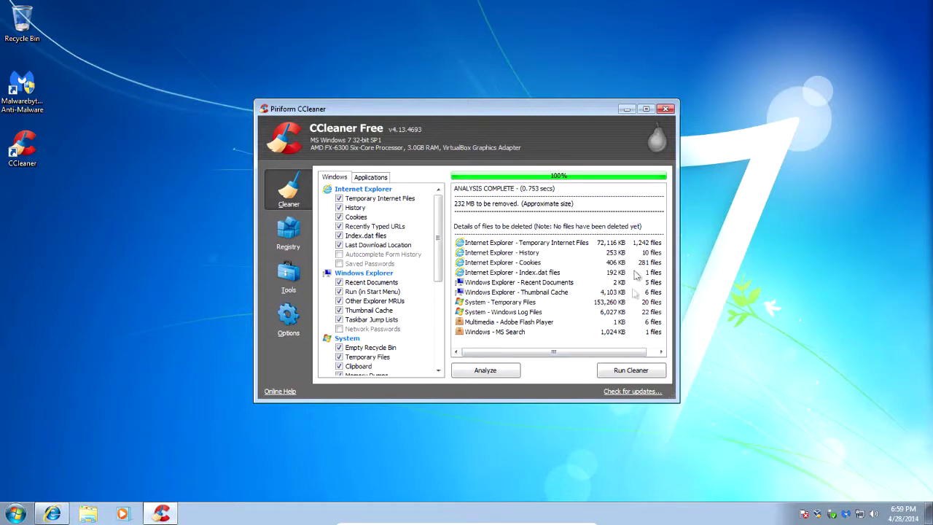
Run the cleaner, confirm permanently deleting the files, and analyze the computer once more.
left_click(631, 371)
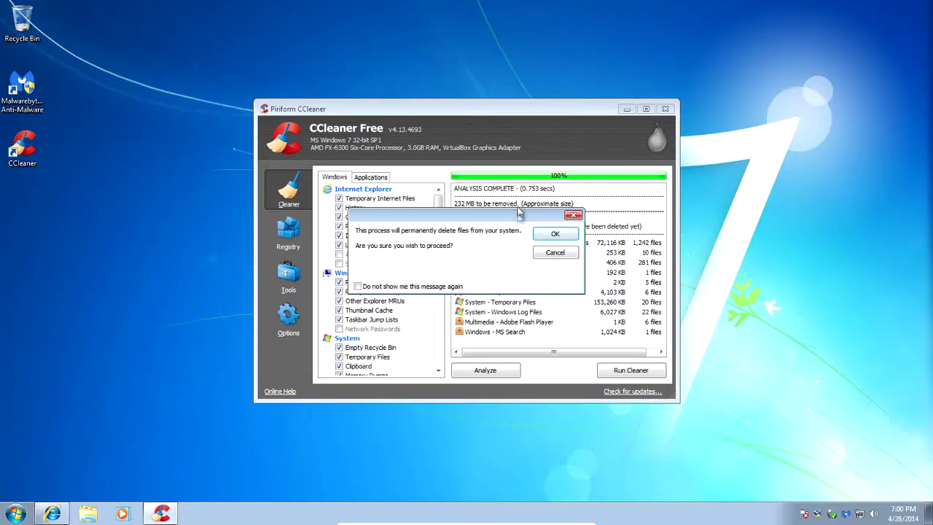
left_click_drag(518, 215, 320, 185)
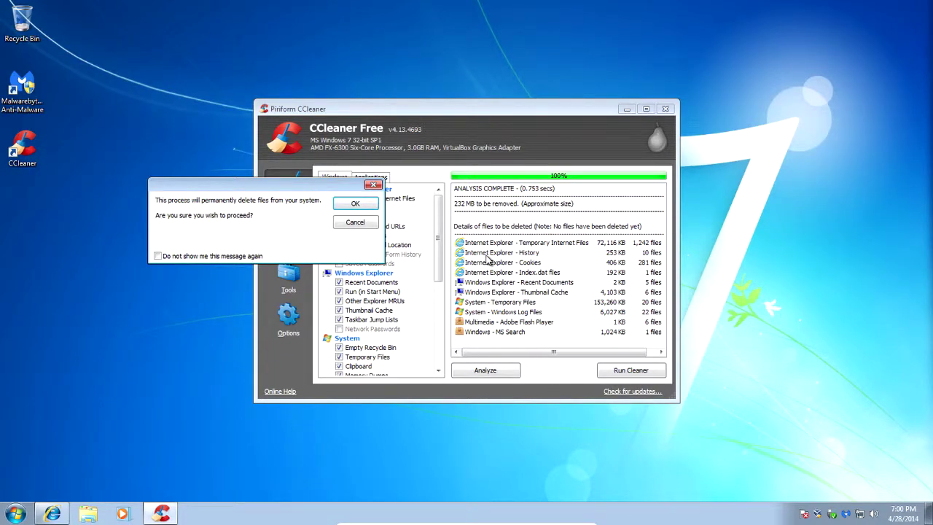
left_click(359, 203)
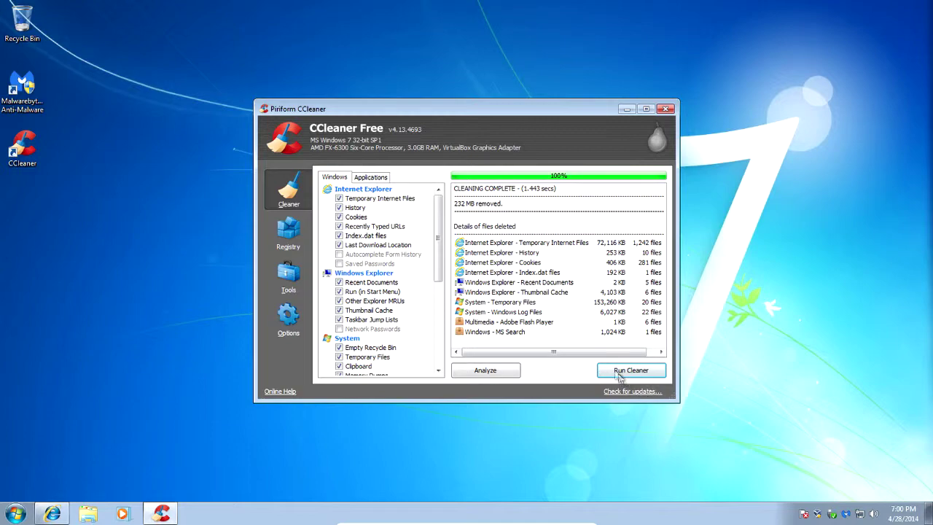
left_click(505, 370)
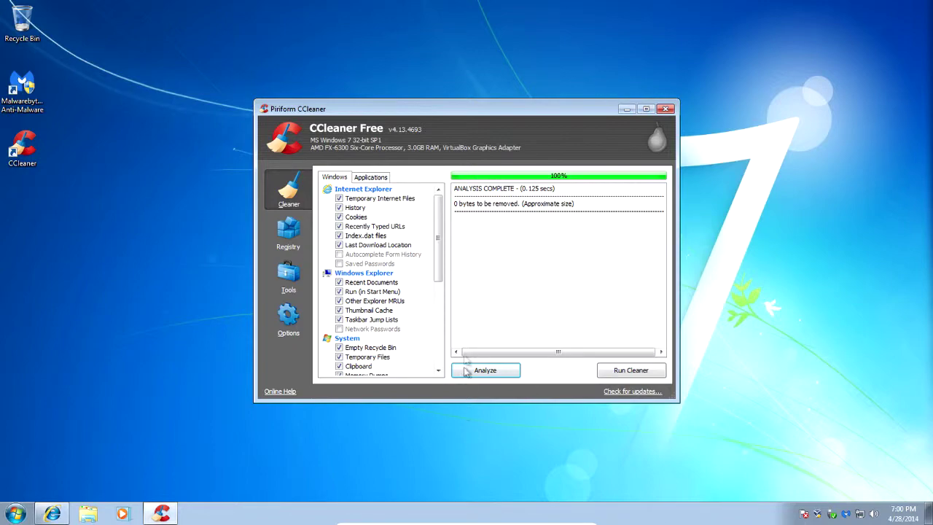
Close CCleaner, and close its download page along with the Internet Explorer window.
left_click(664, 108)
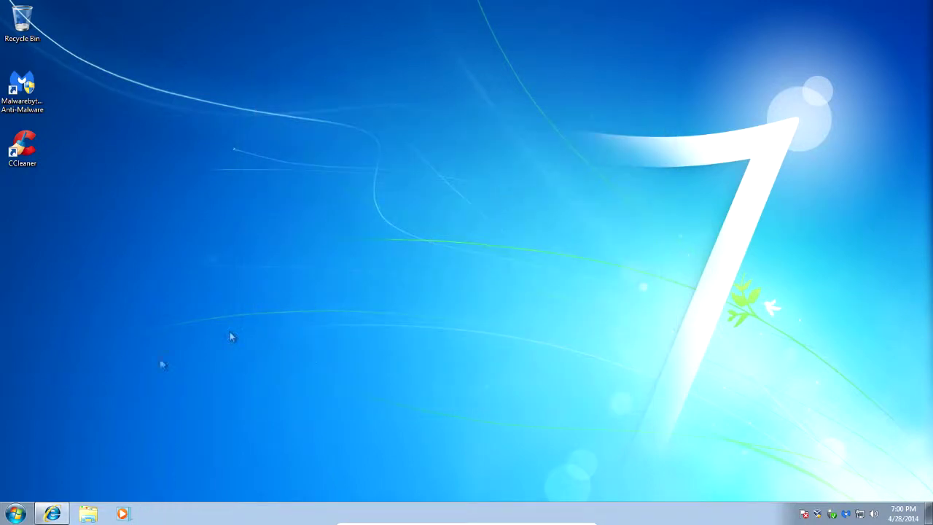
left_click(55, 513)
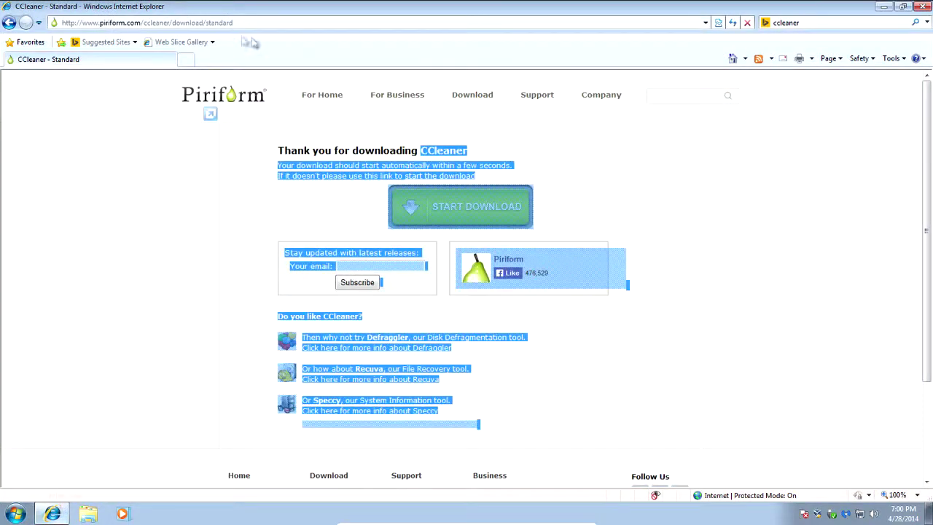
left_click(186, 59)
left_click(125, 60)
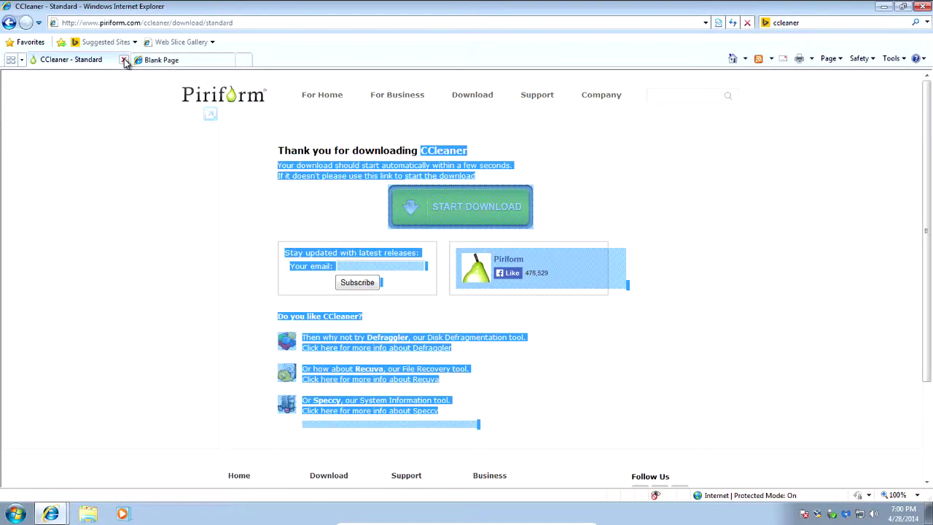
left_click(124, 59)
left_click(922, 6)
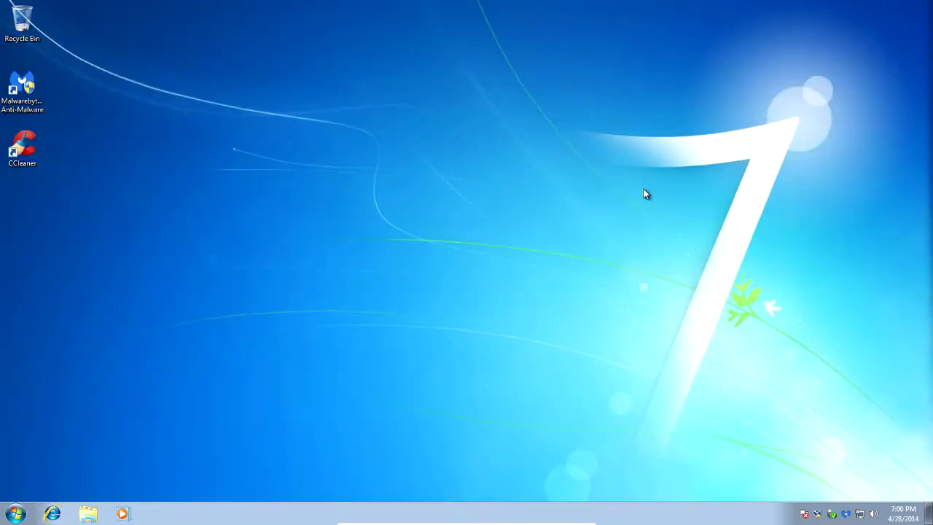